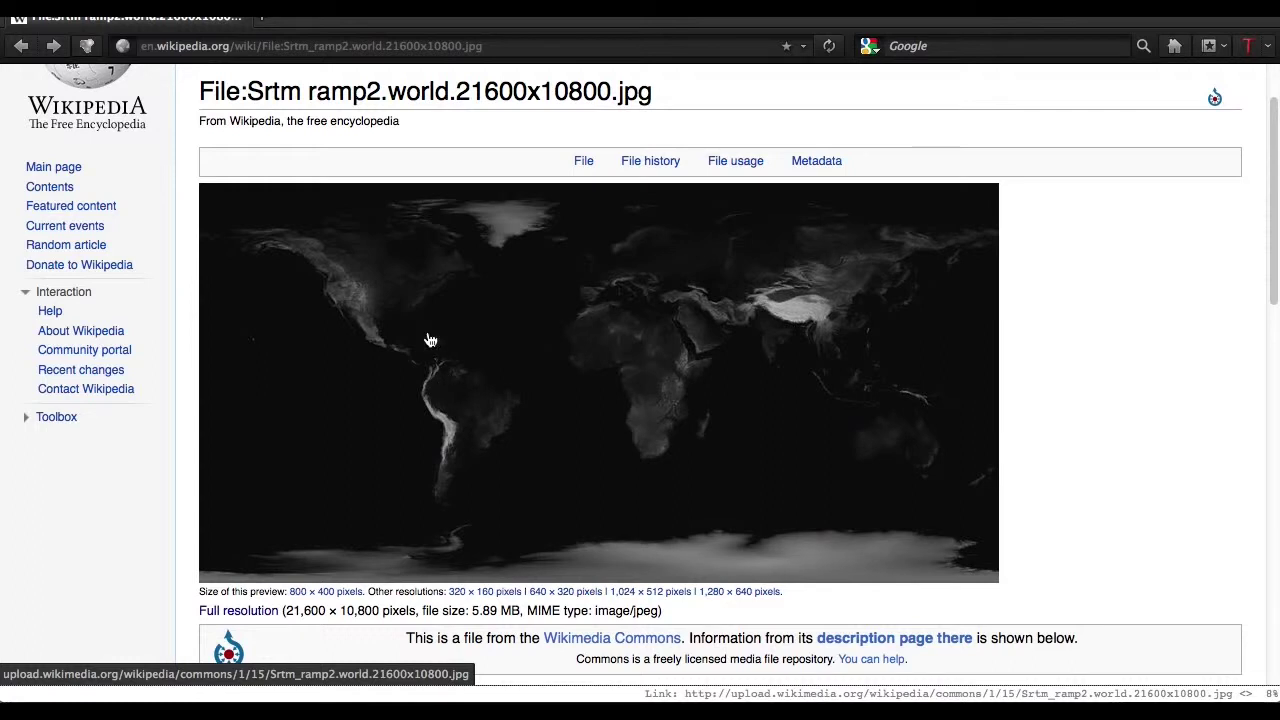
Go back to the Heightmap article and open the file page for Srtm_ramp2.world.21600x10800.jpg
click(21, 50)
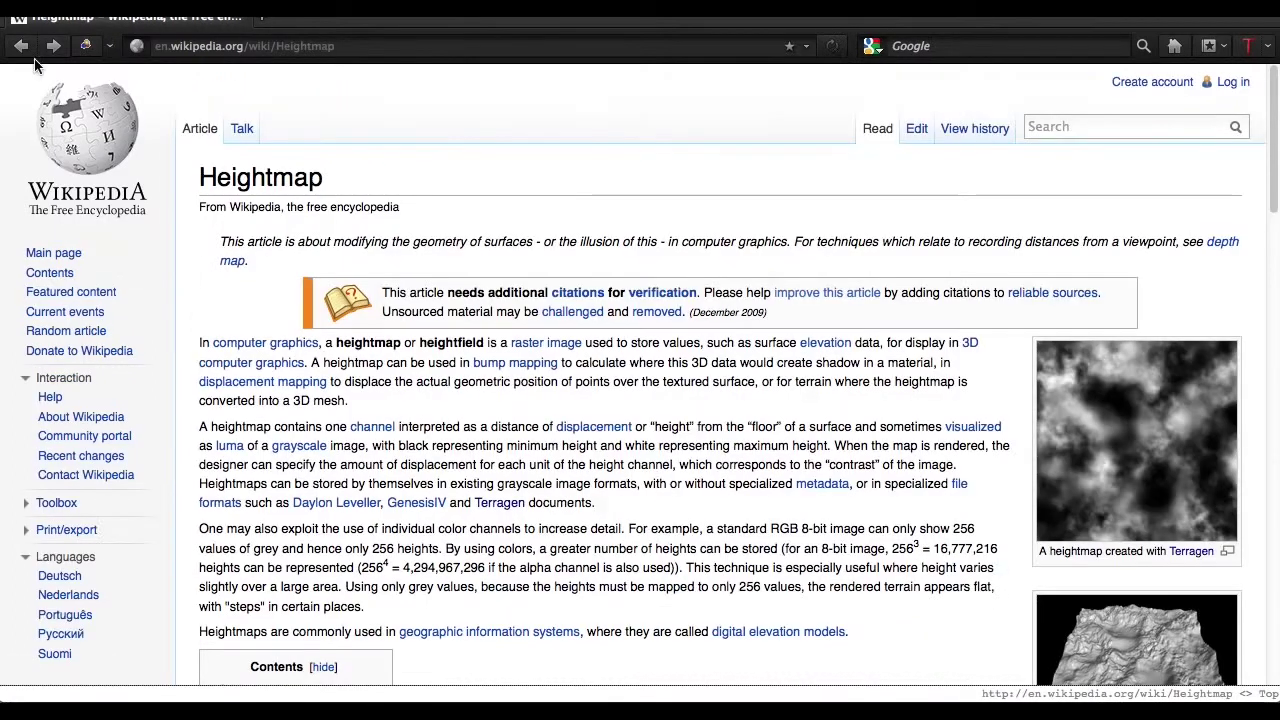
scroll(320, 261, down, 5)
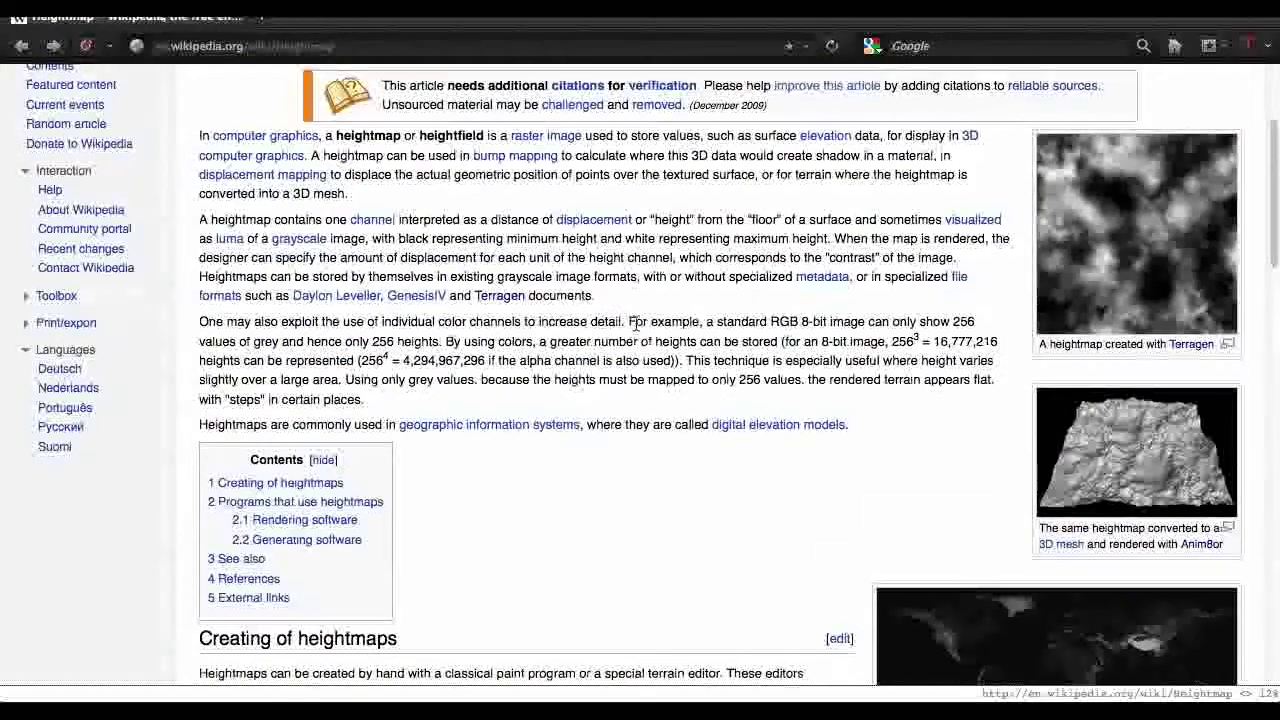
scroll(622, 332, up, 3)
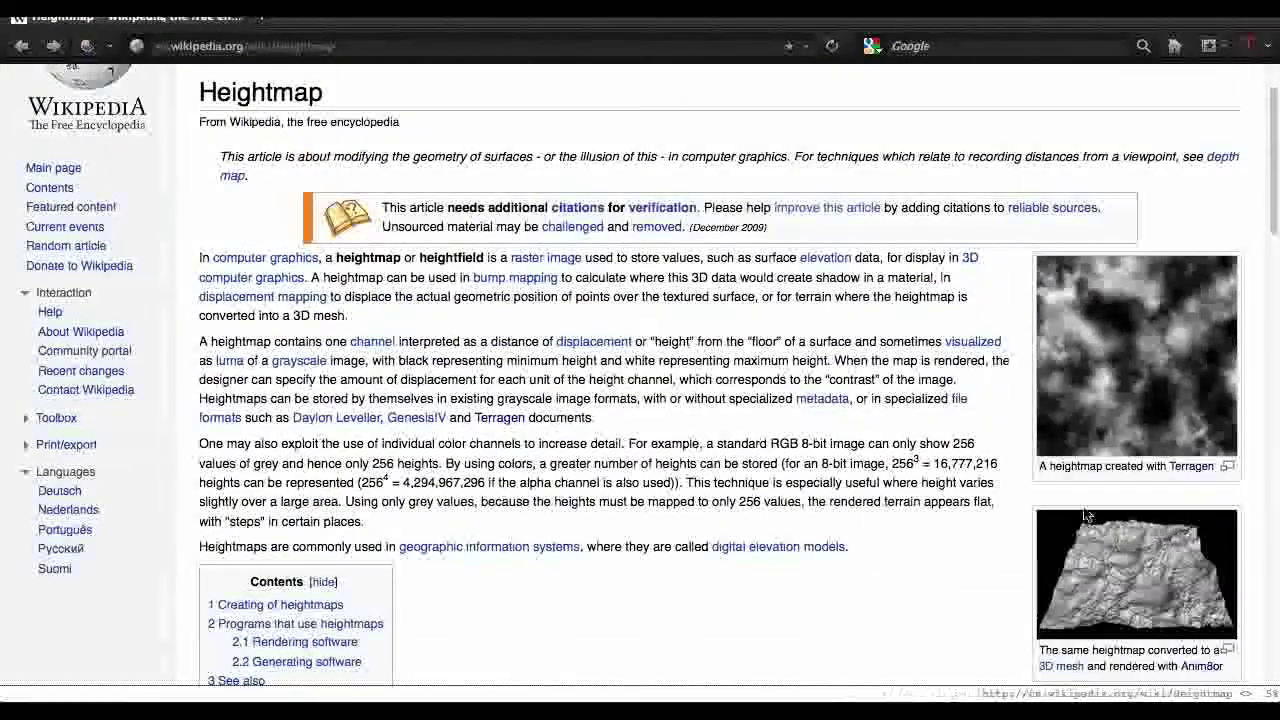
scroll(926, 606, down, 5)
scroll(926, 606, down, 4)
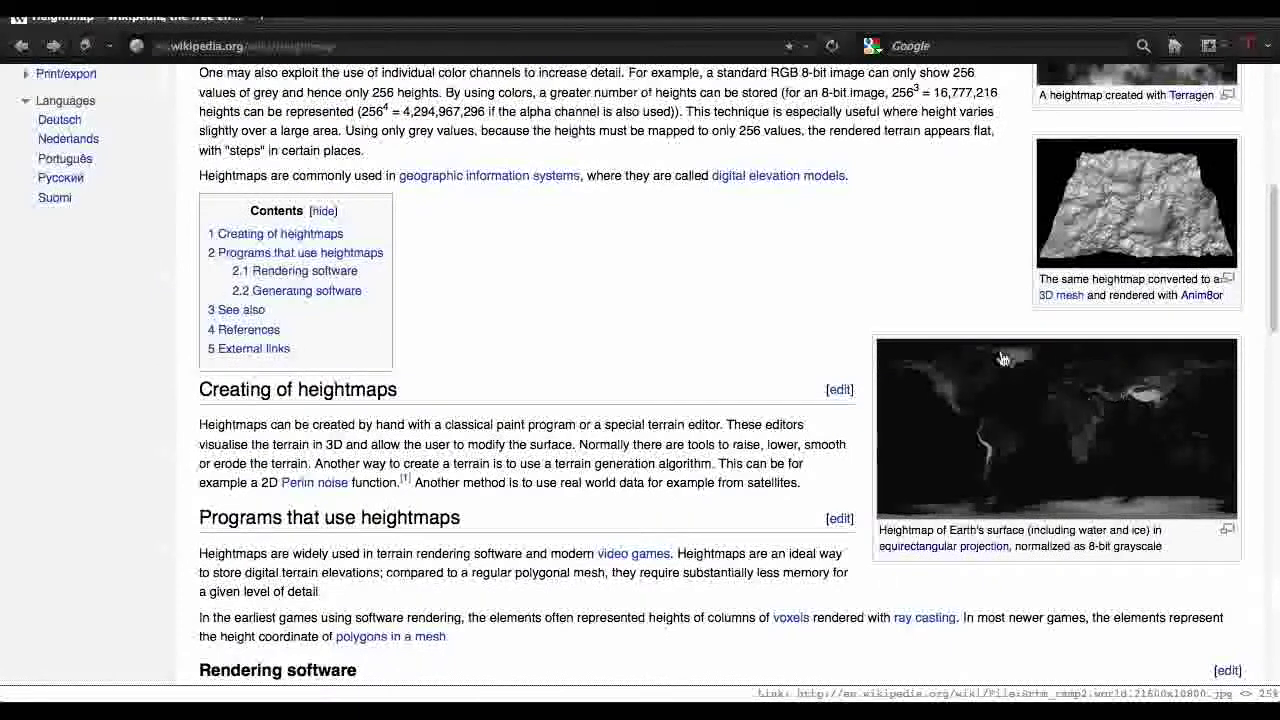
scroll(1080, 420, up, 4)
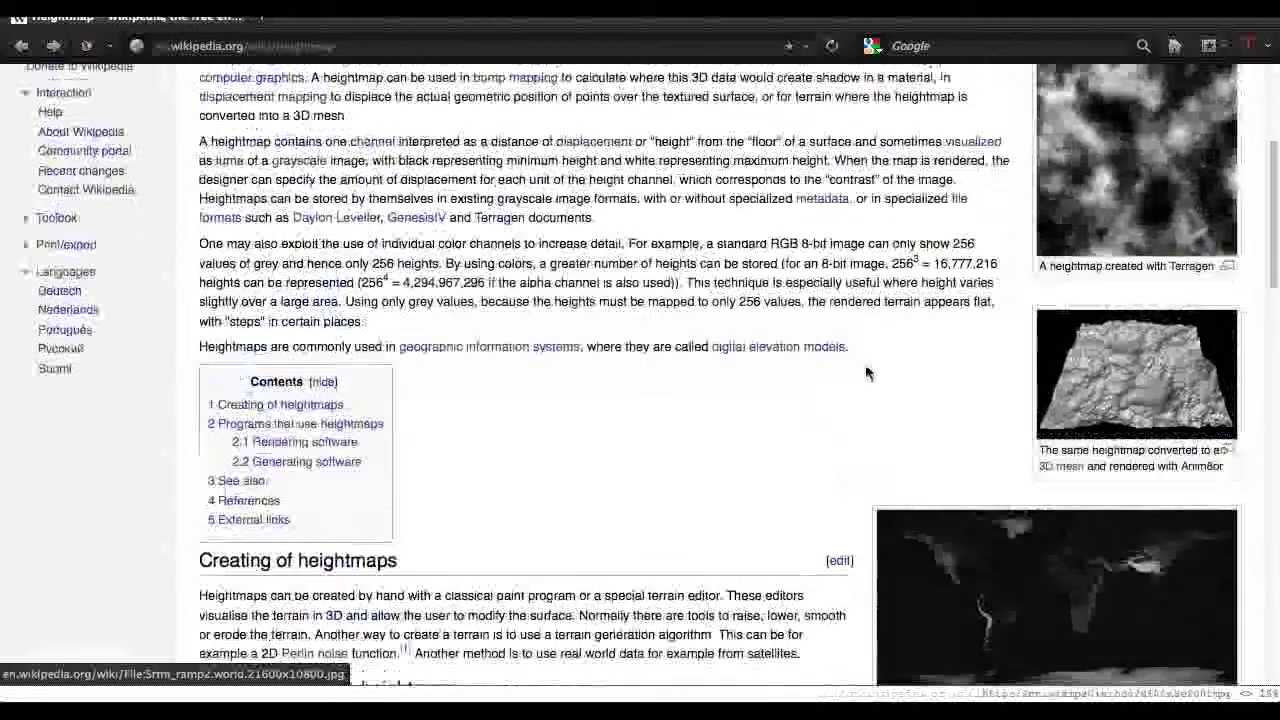
click(997, 583)
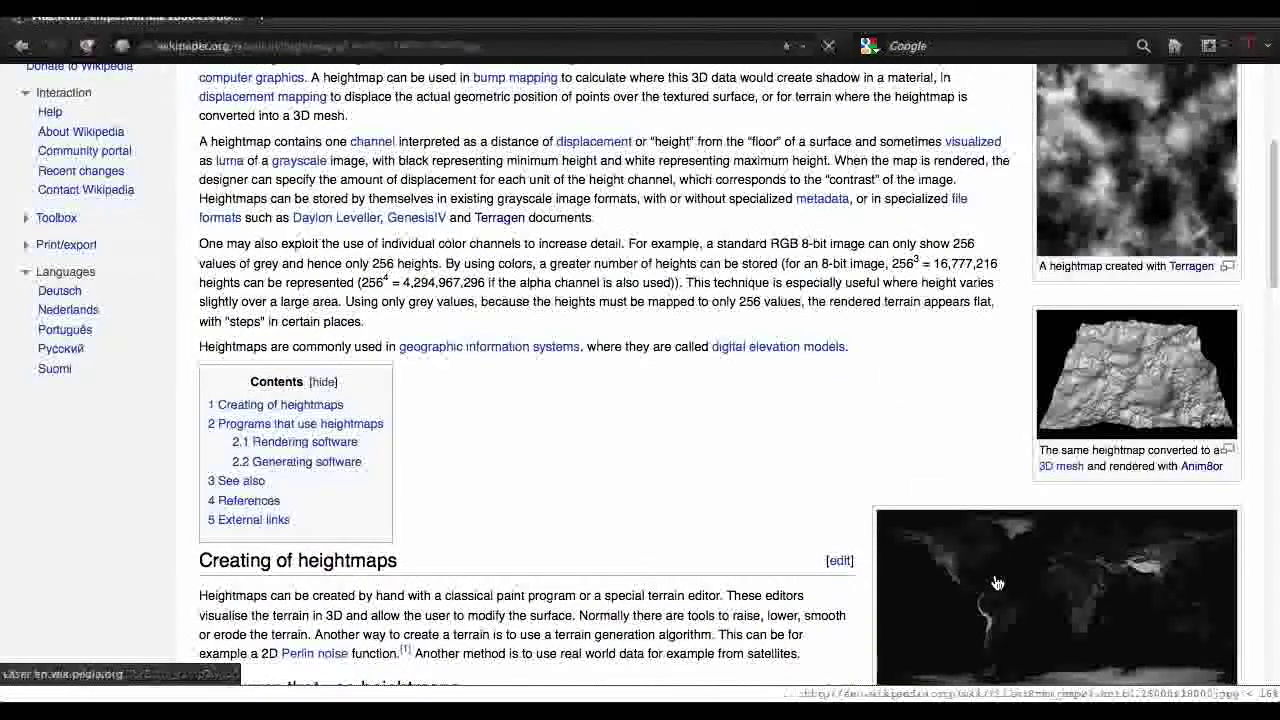
scroll(1105, 480, down, 2)
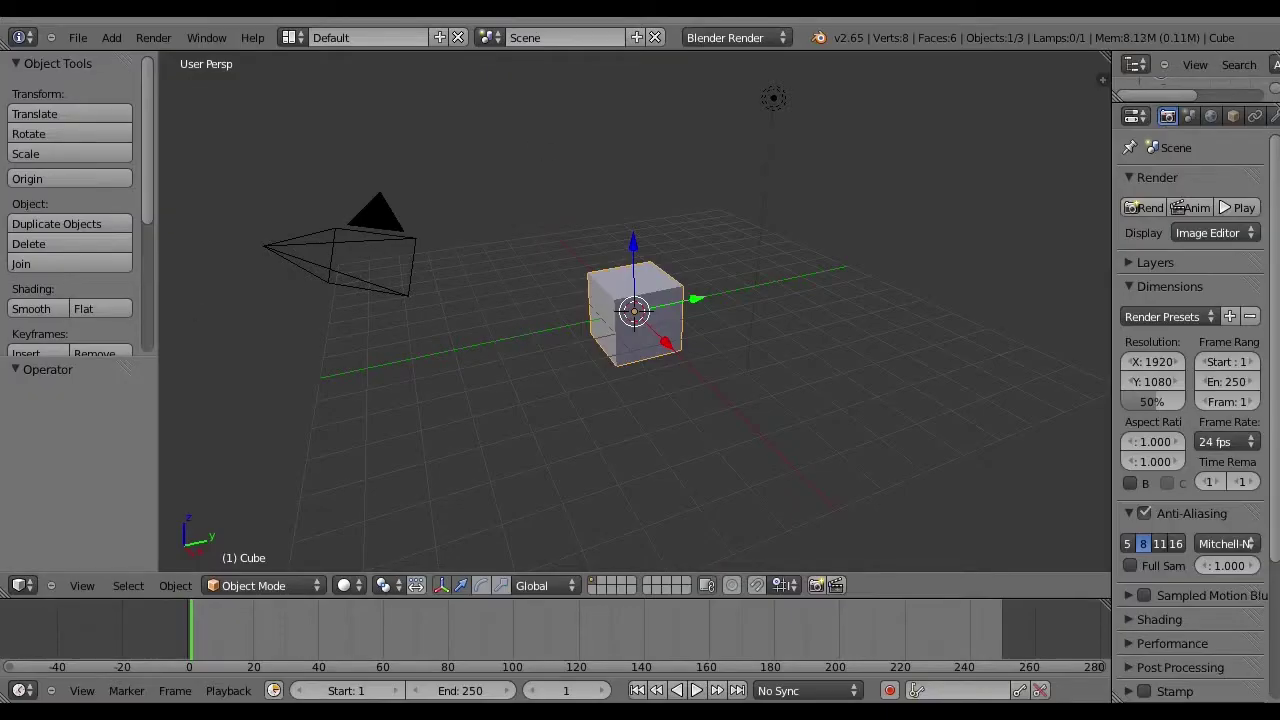
Delete the default cube, enable the Import Images as Planes add-on, and show the import formats
key(x)
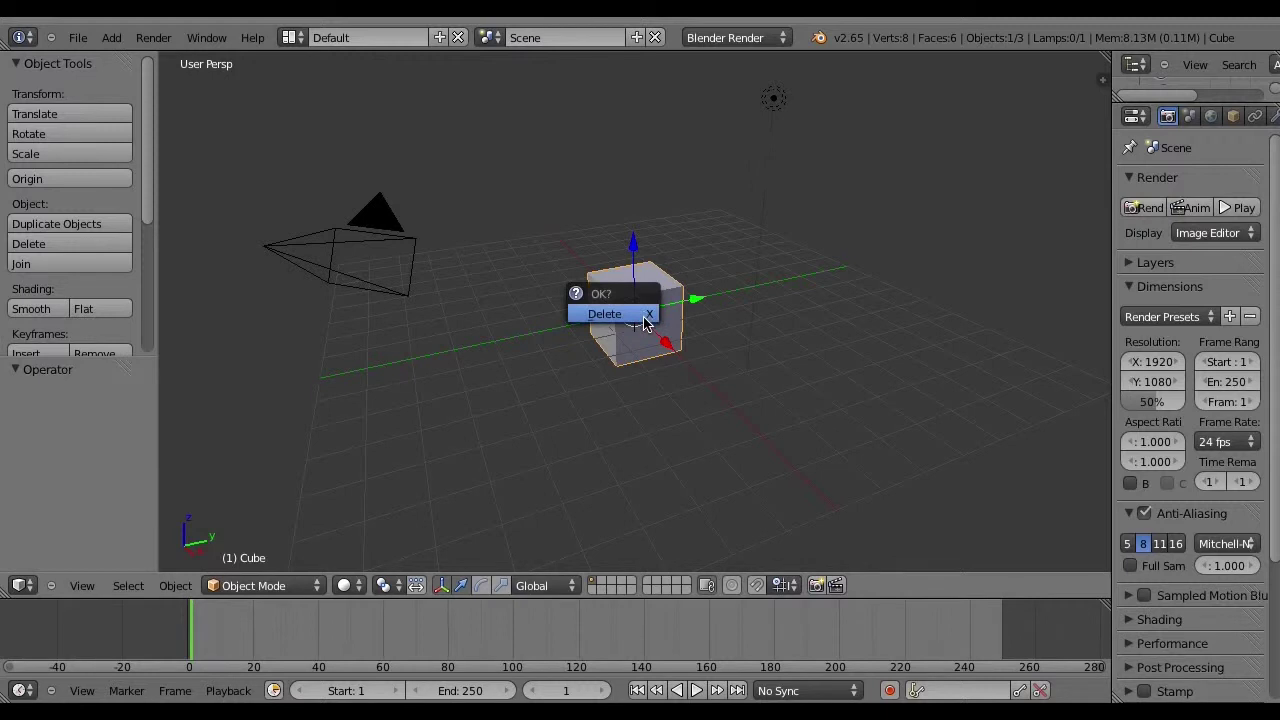
click(645, 316)
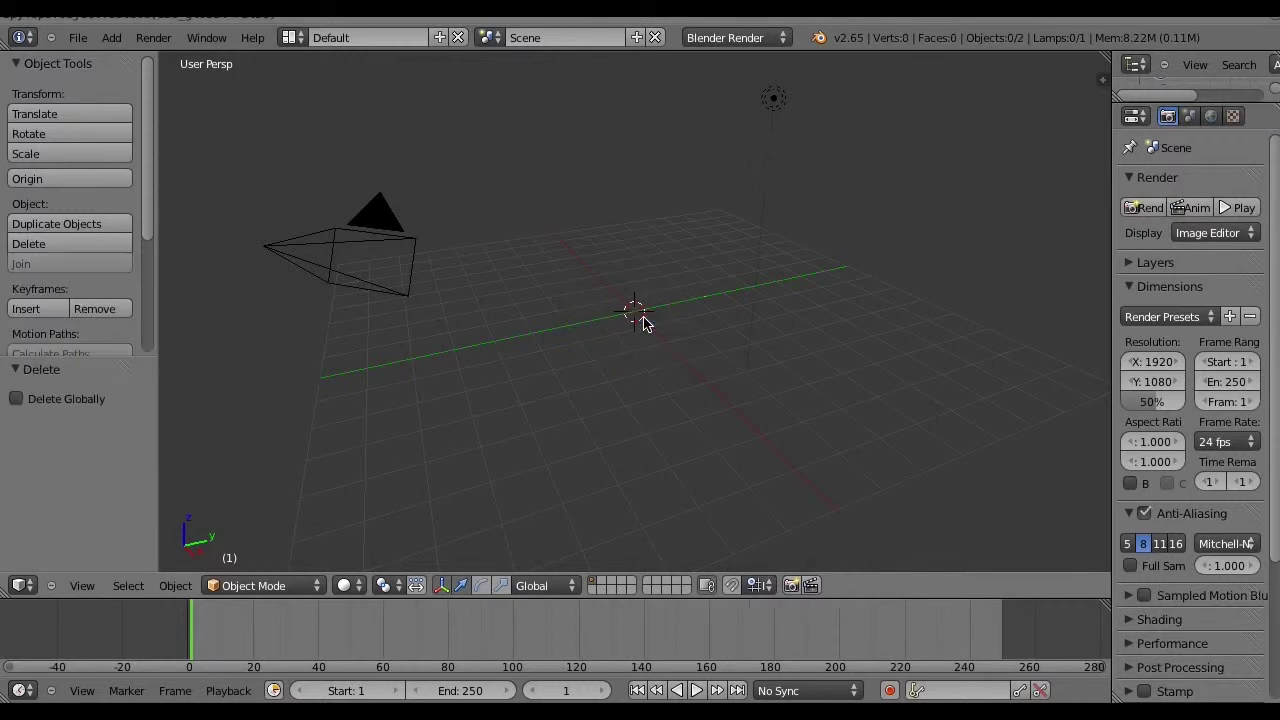
click(77, 37)
mouse_move(145, 348)
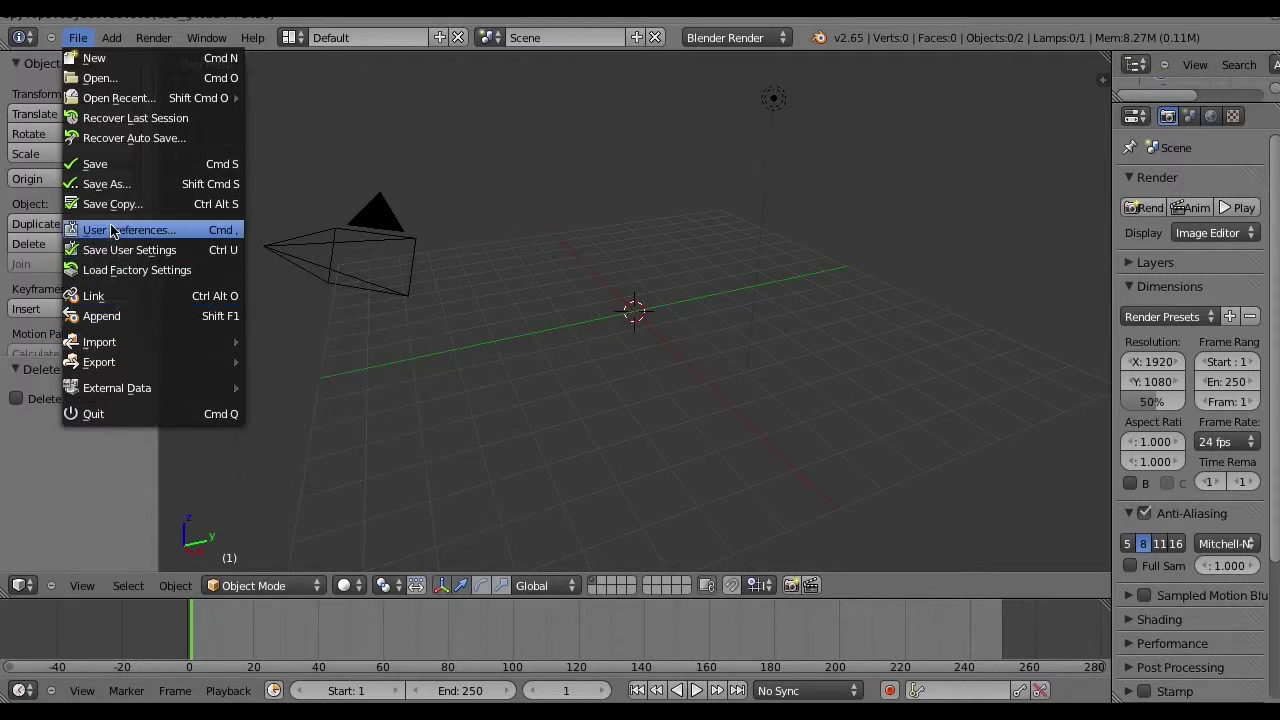
click(109, 231)
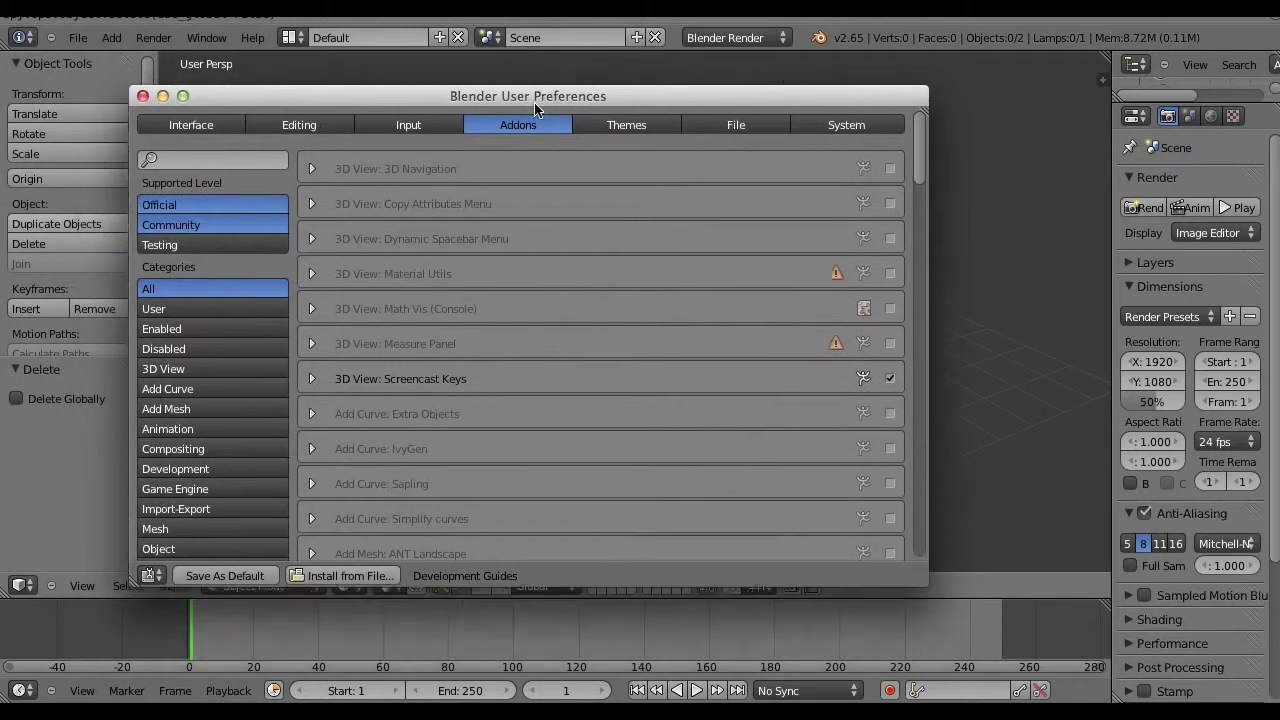
click(228, 499)
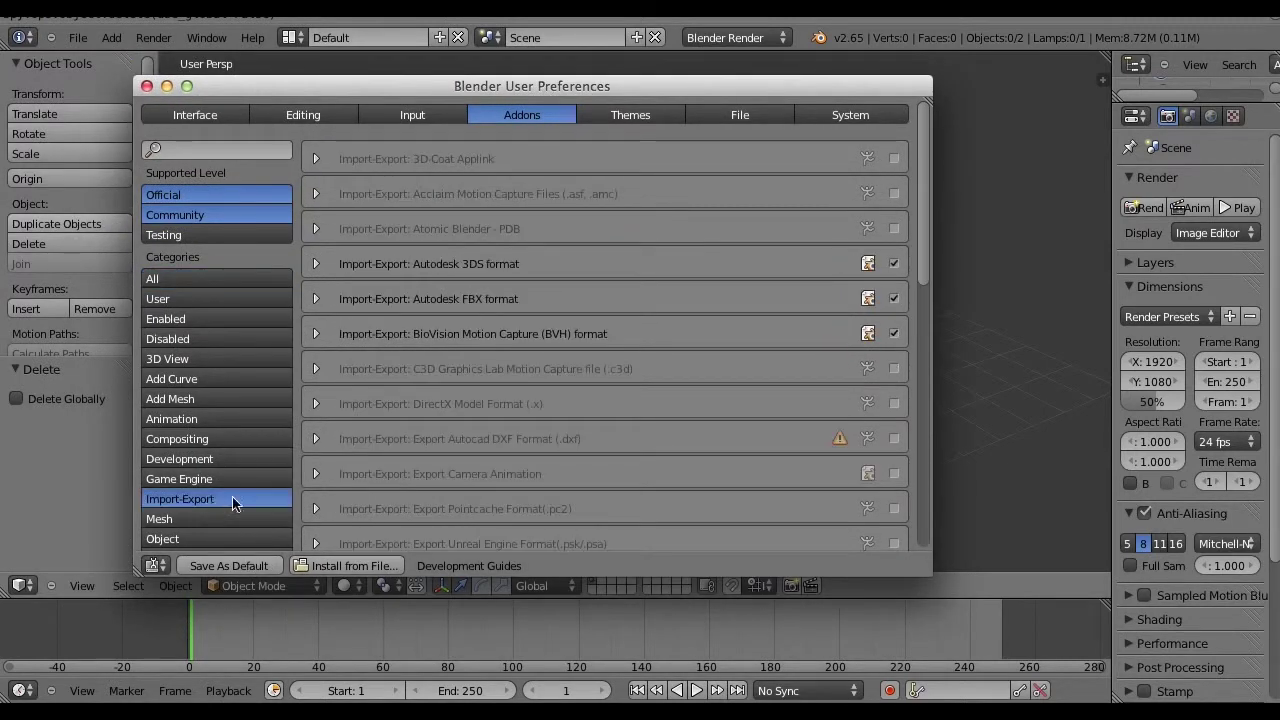
scroll(578, 450, down, 6)
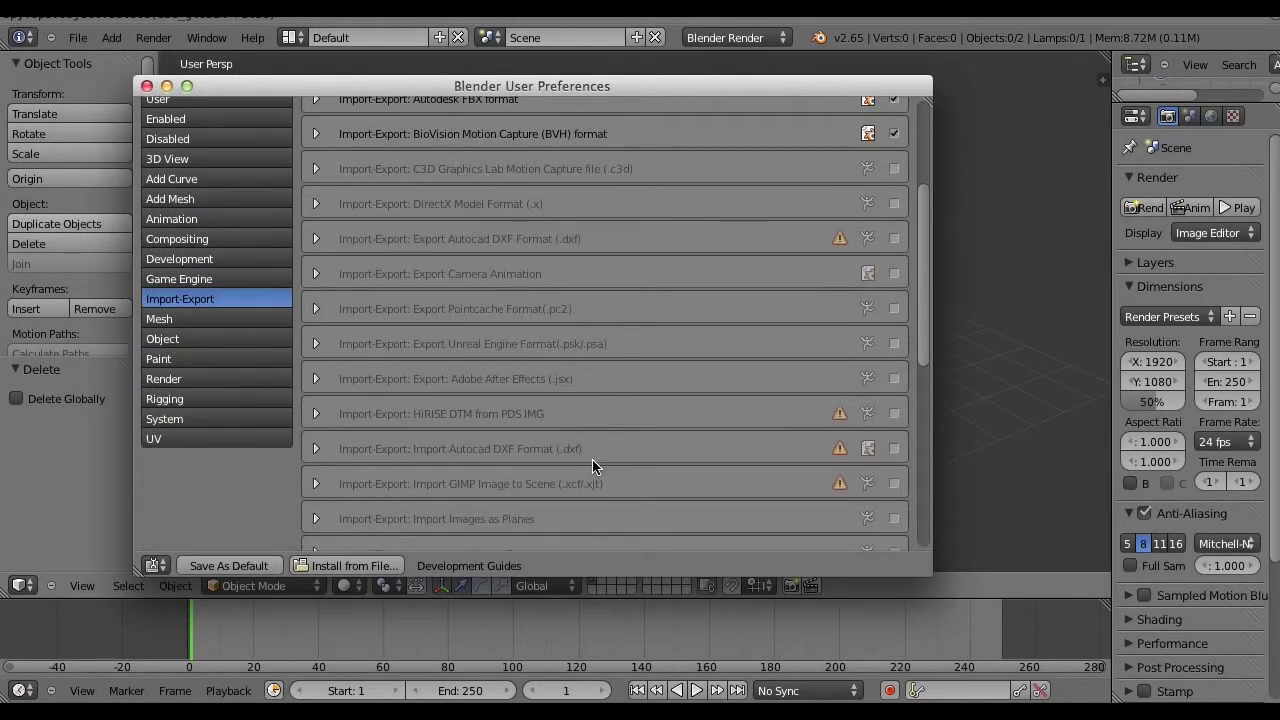
click(893, 479)
click(146, 87)
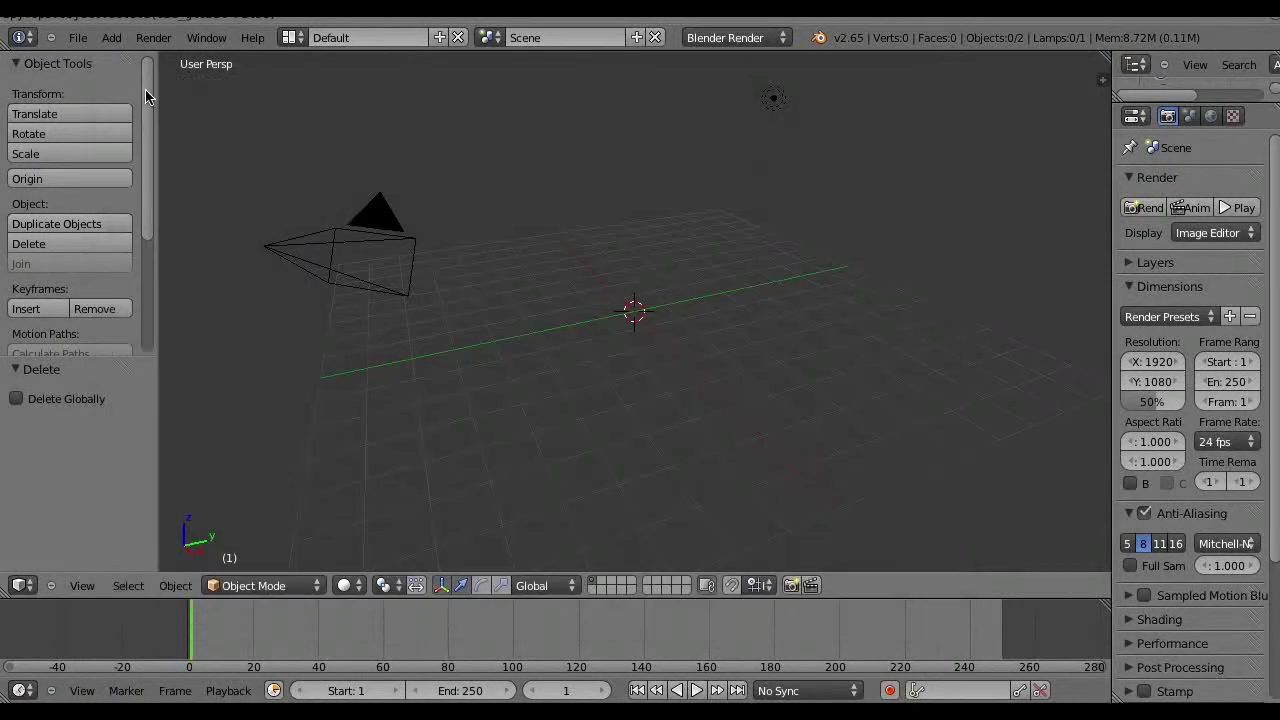
click(78, 38)
mouse_move(140, 346)
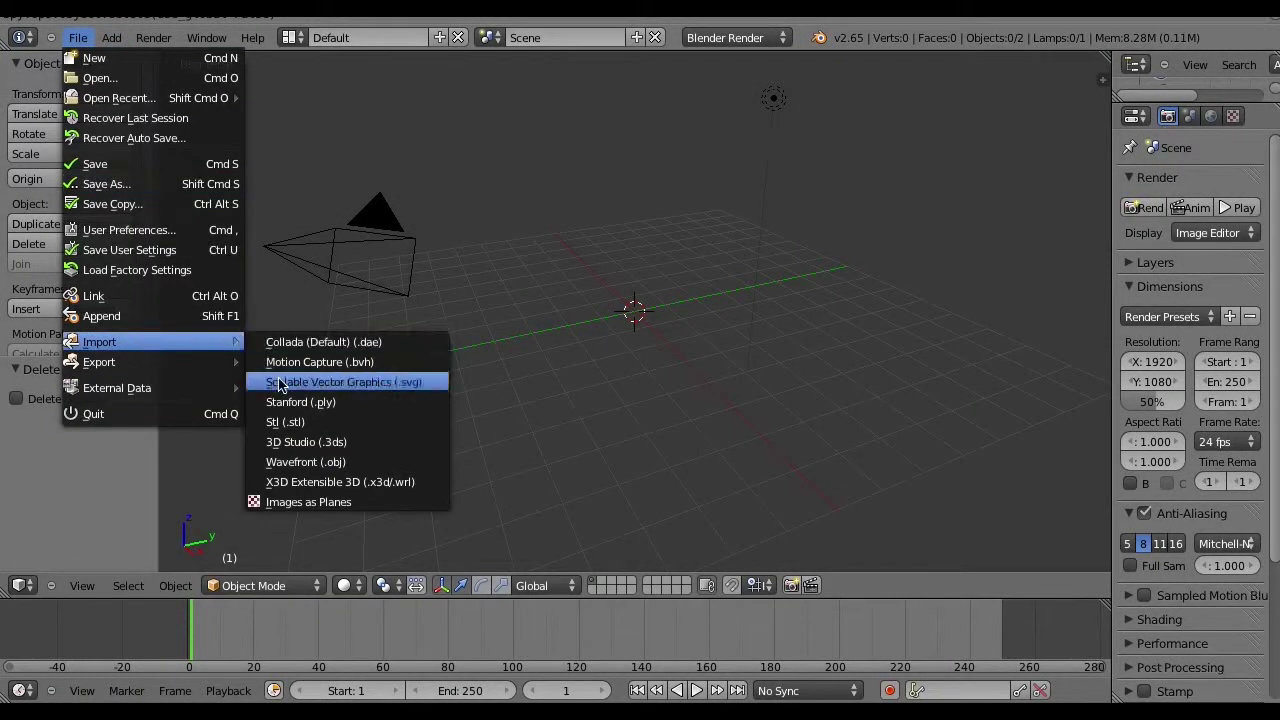
Import /tmp/scandinavia.png into the scene with Images as Planes
click(302, 502)
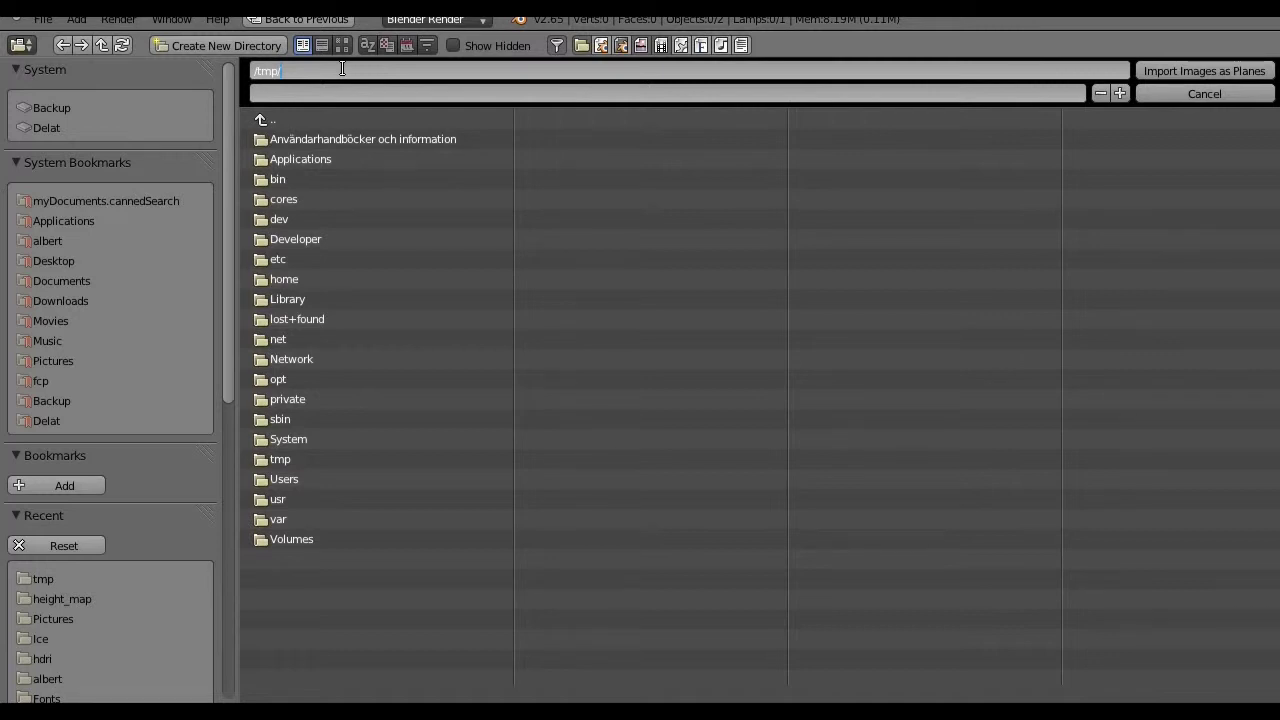
text(din)
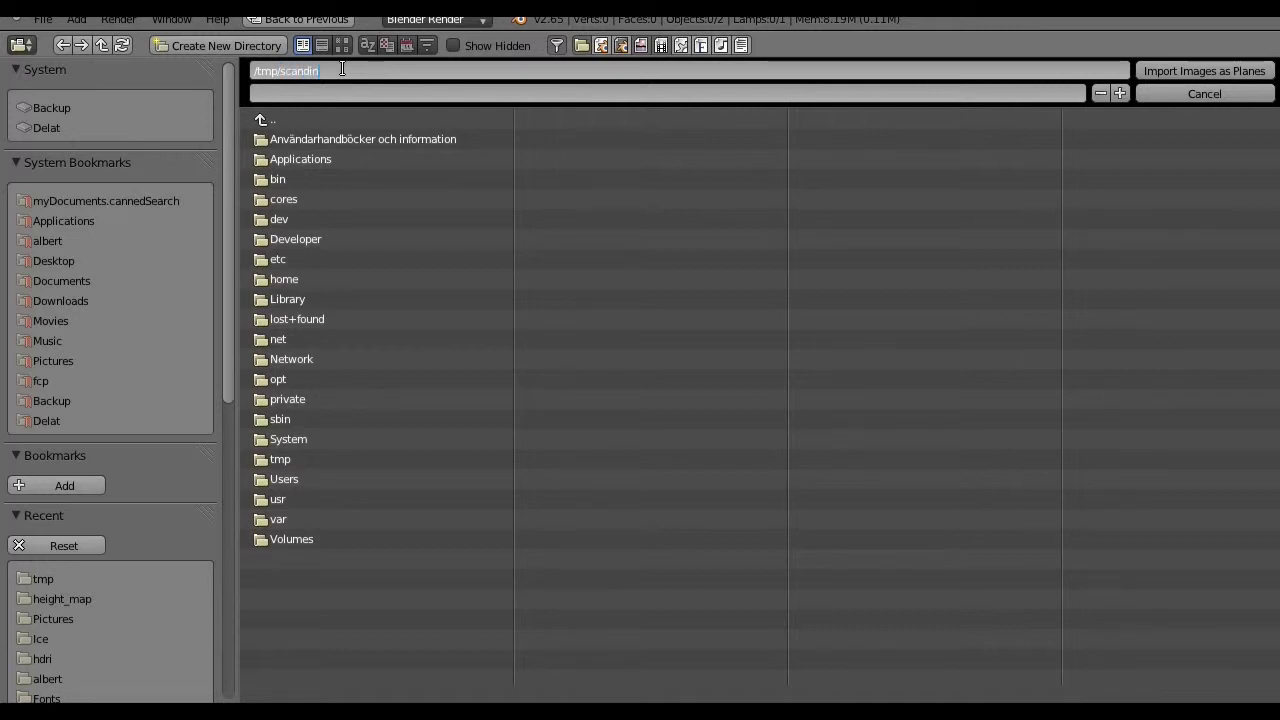
text(avia.png)
key(Return)
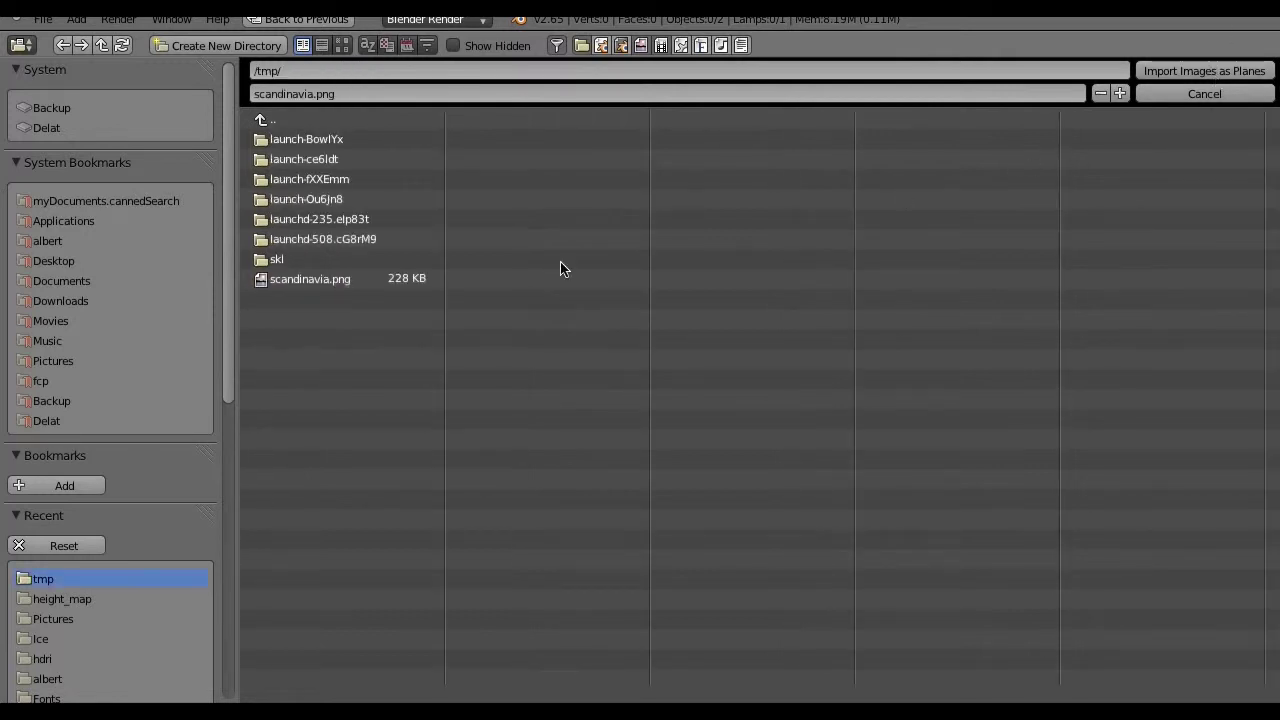
click(354, 280)
click(1204, 71)
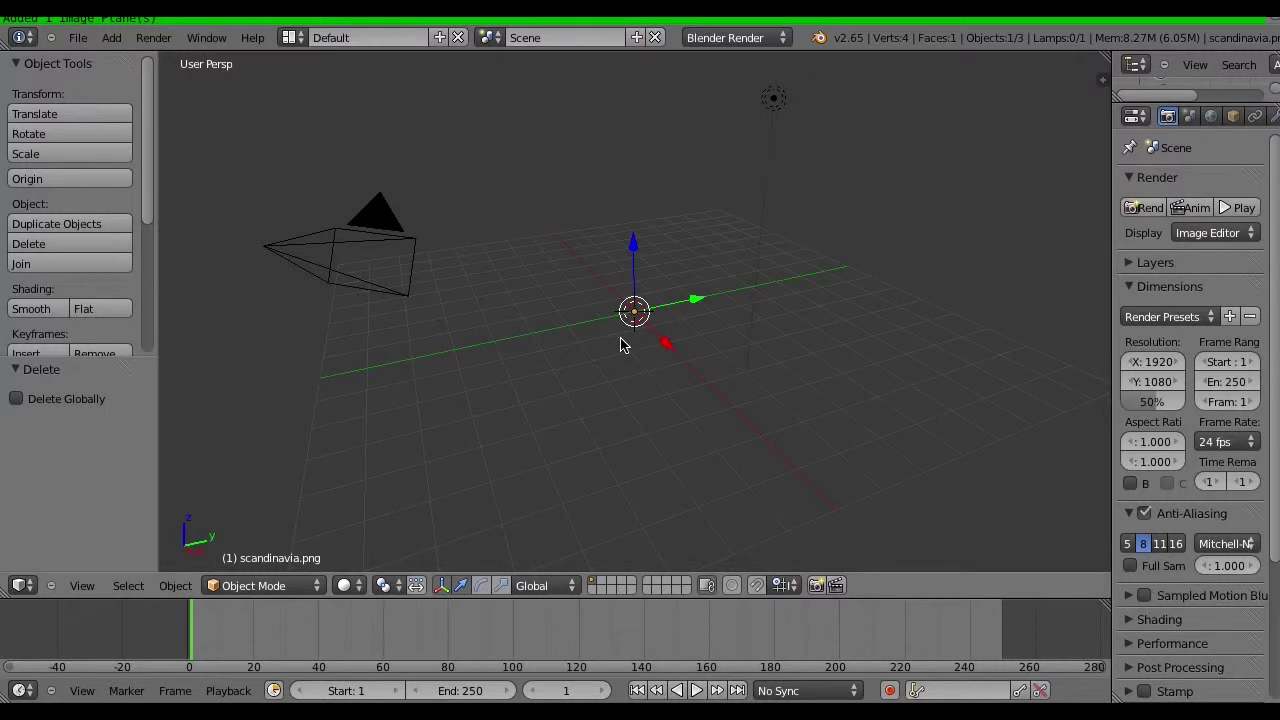
Scale the scandinavia.png plane to 2.004
key(s)
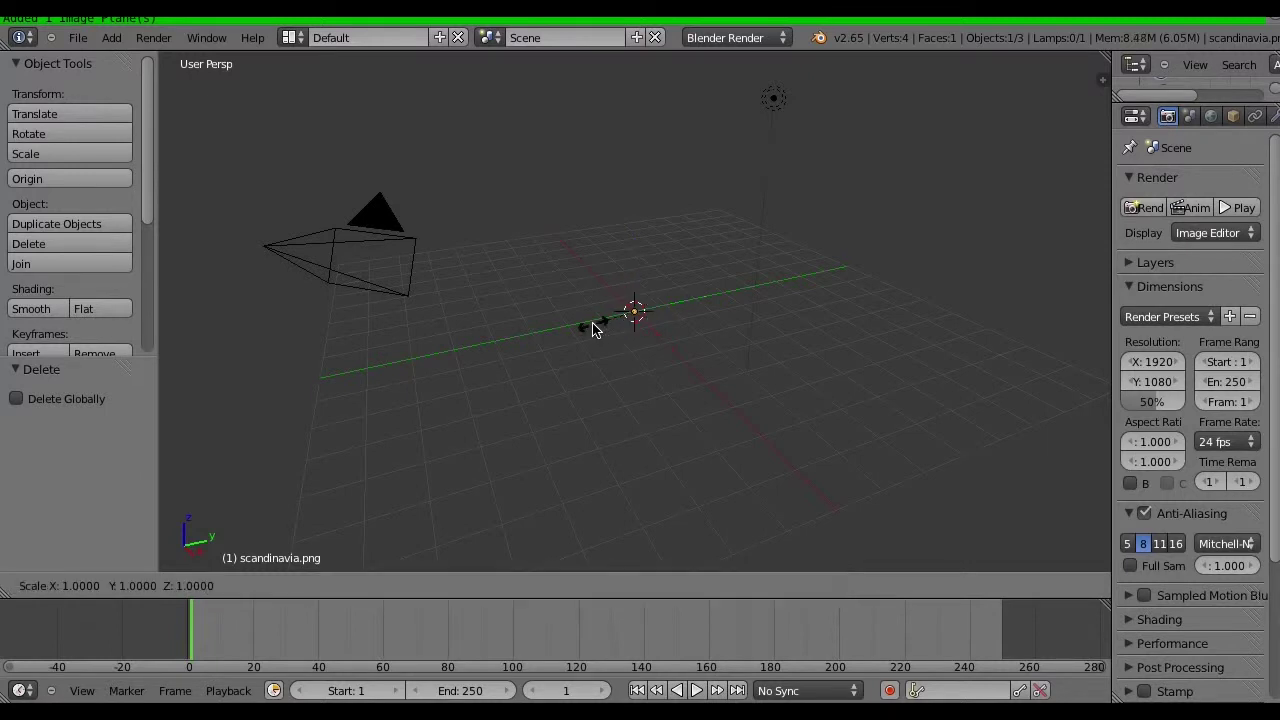
click(447, 521)
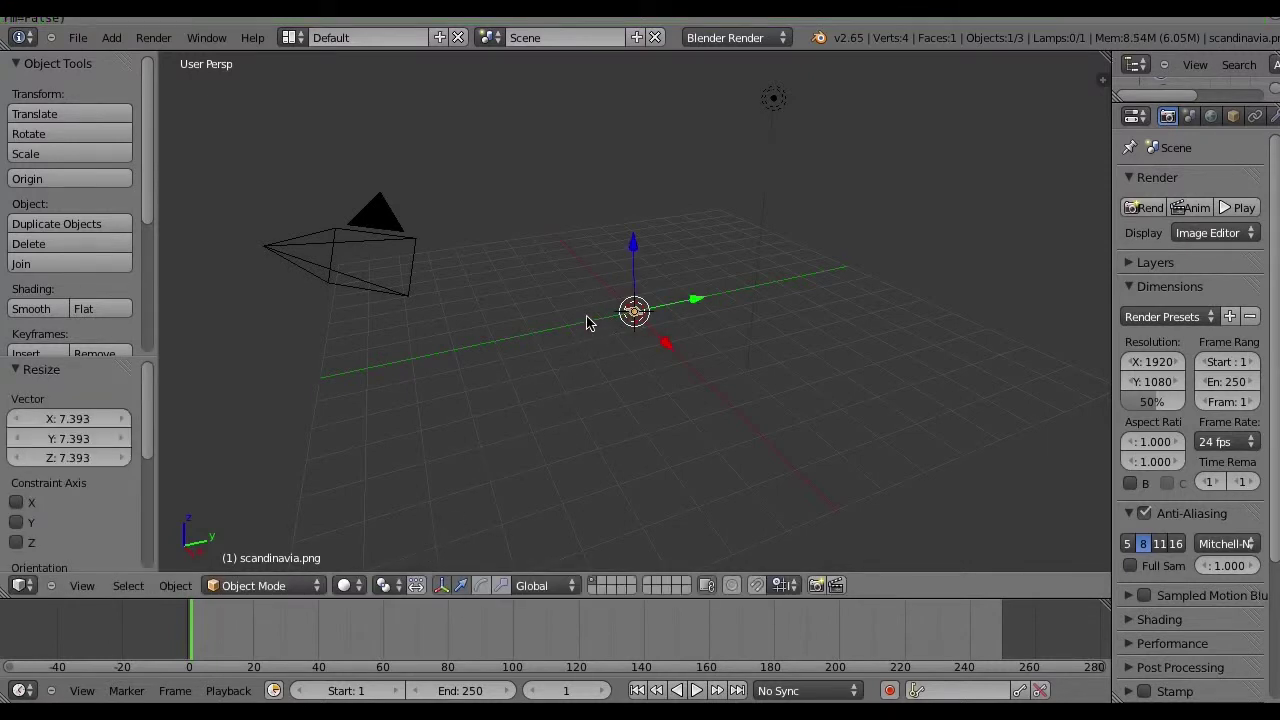
key(s)
click(440, 527)
key(s)
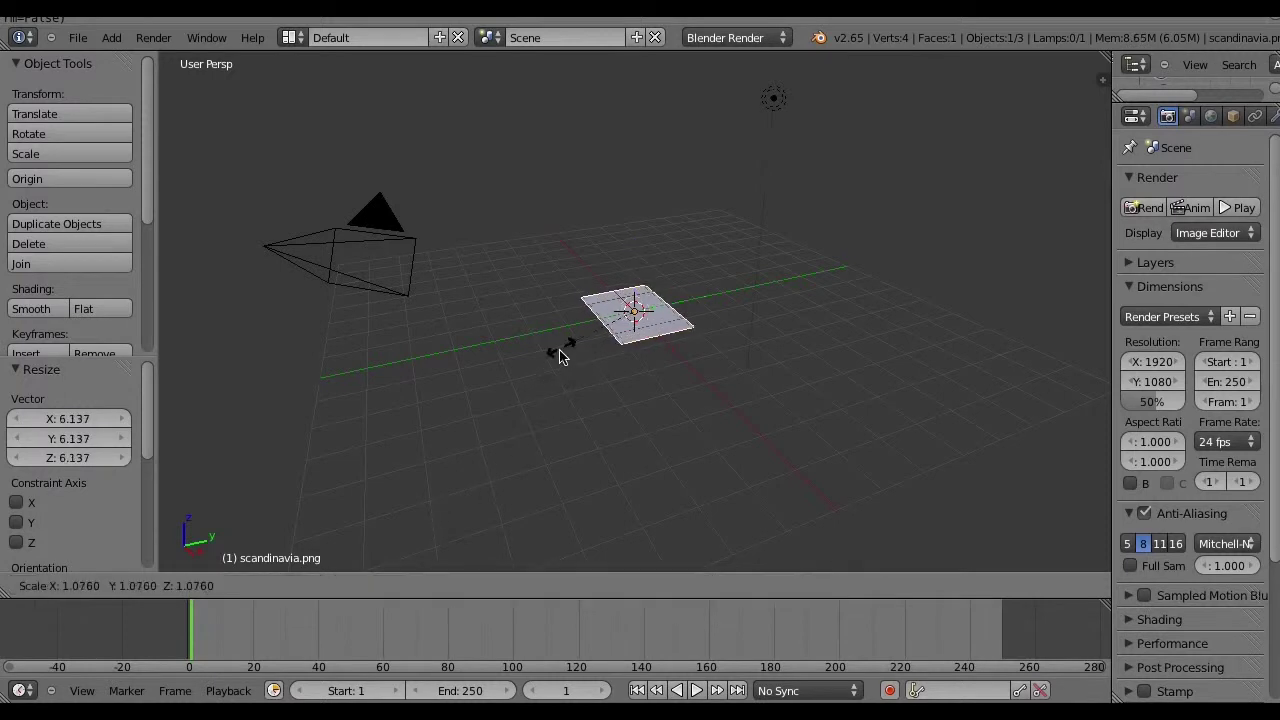
click(521, 419)
Orbit to a top-down view of the plane and enter Edit Mode
middle_drag(479, 323, 647, 467)
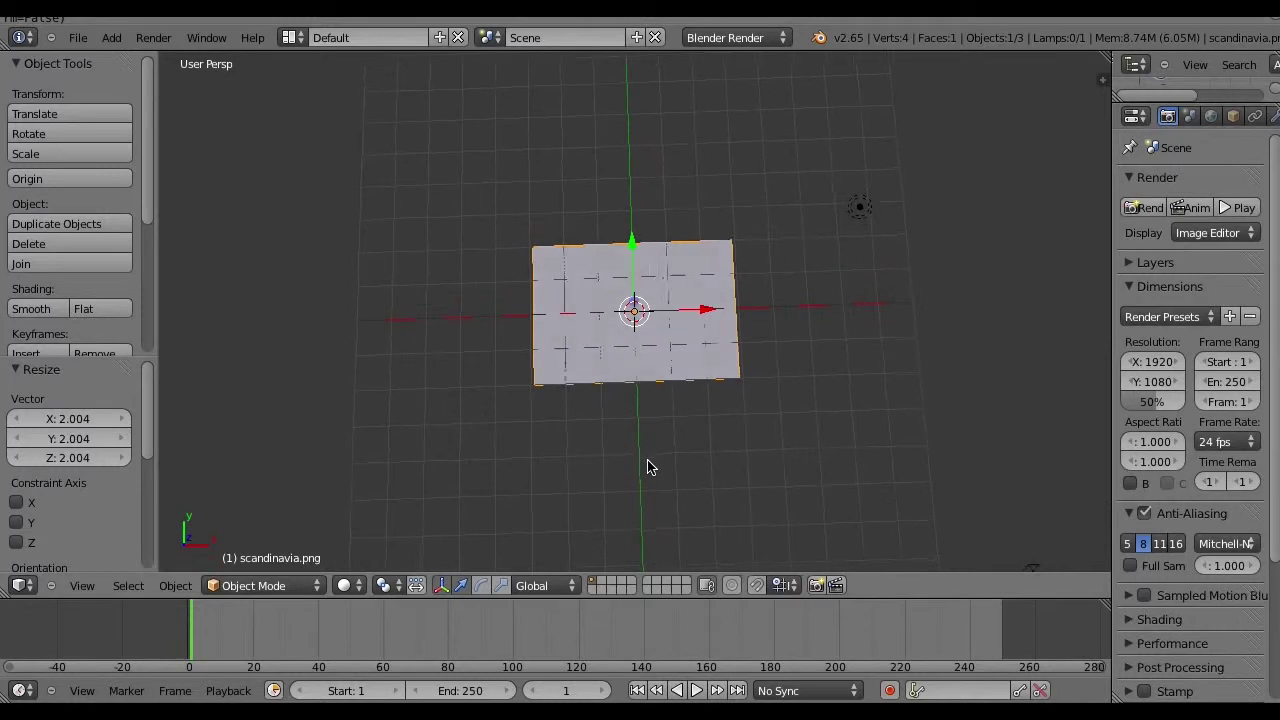
scroll(644, 450, up, 3)
scroll(641, 434, up, 1)
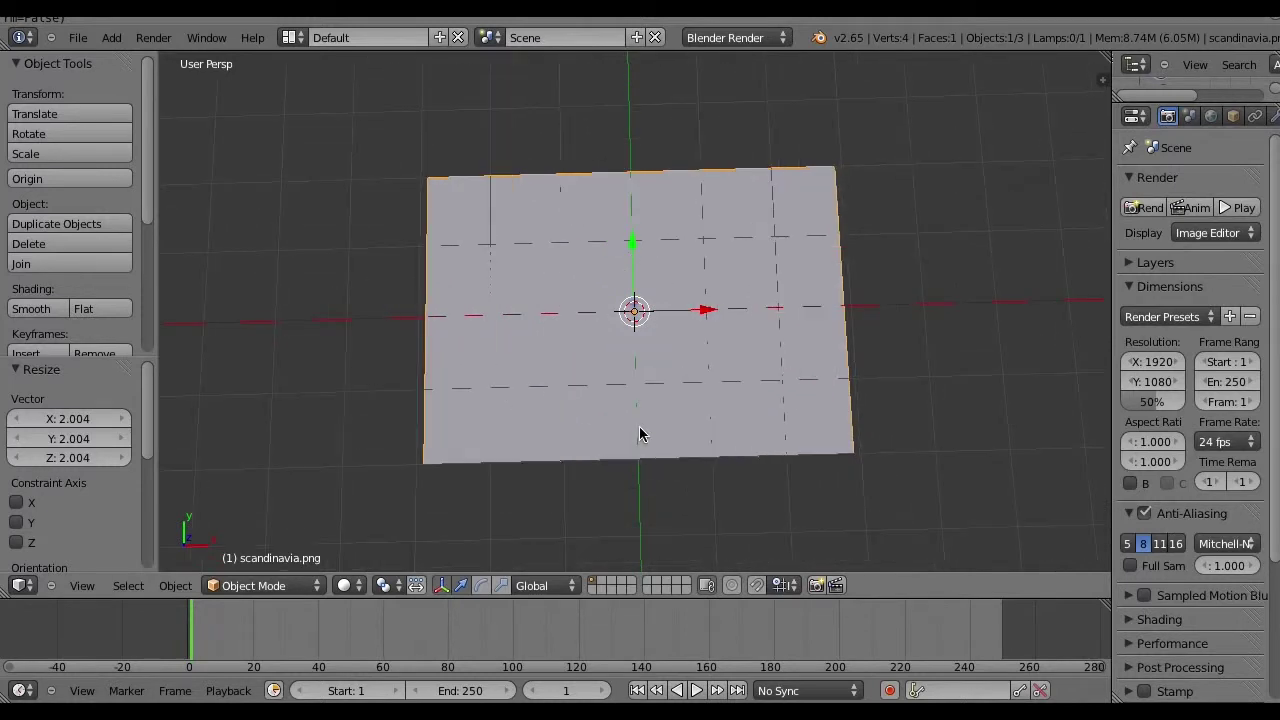
middle_drag(617, 410, 429, 371)
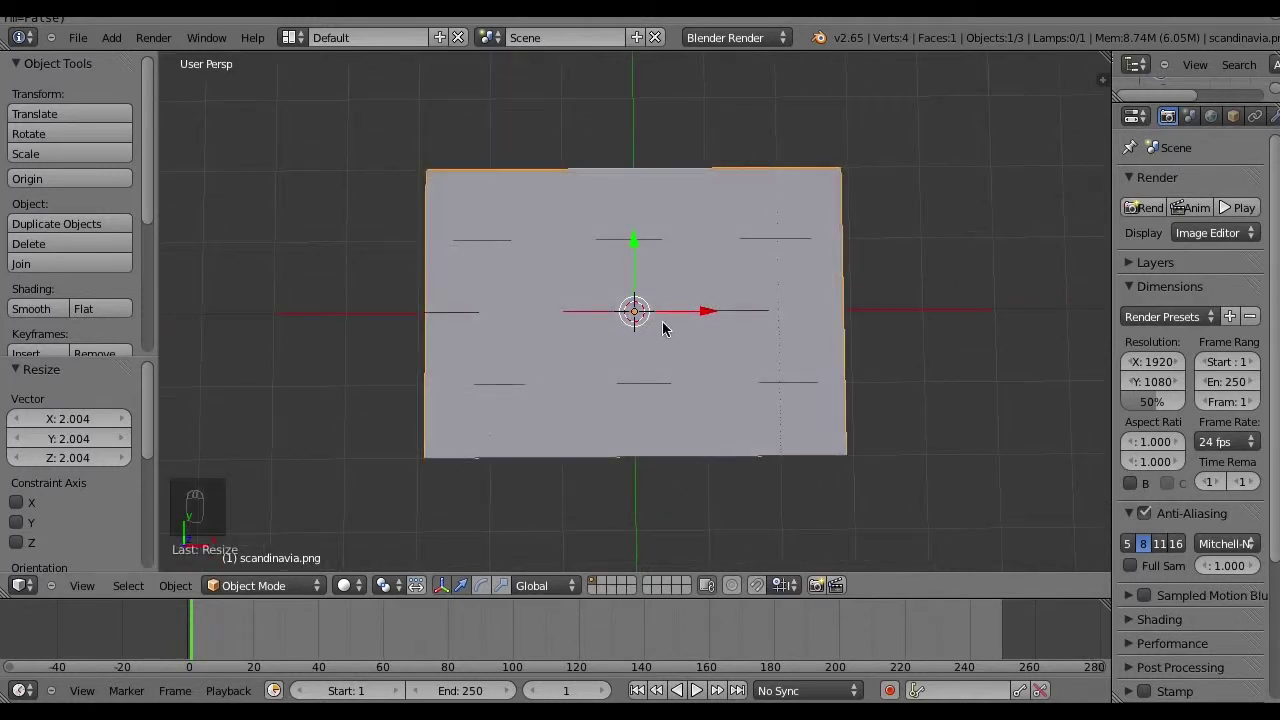
key(Tab)
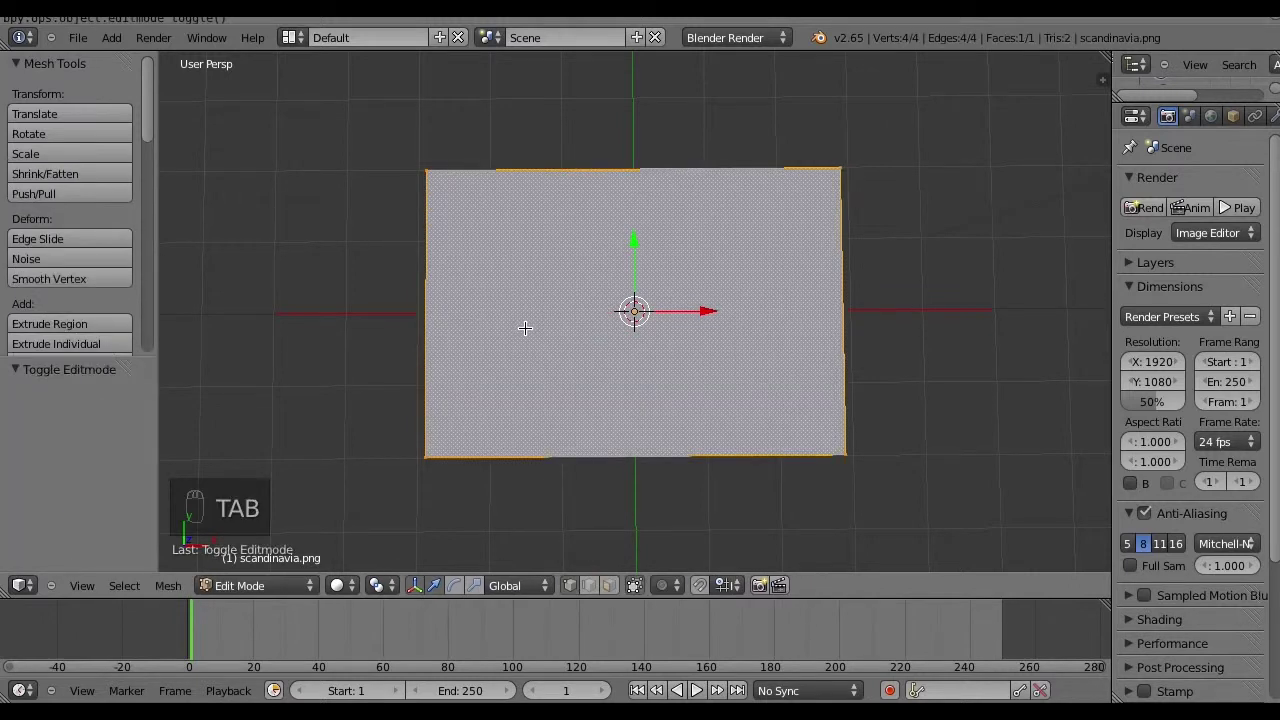
Subdivide the plane with 300 cuts, then return to Object Mode
key(w)
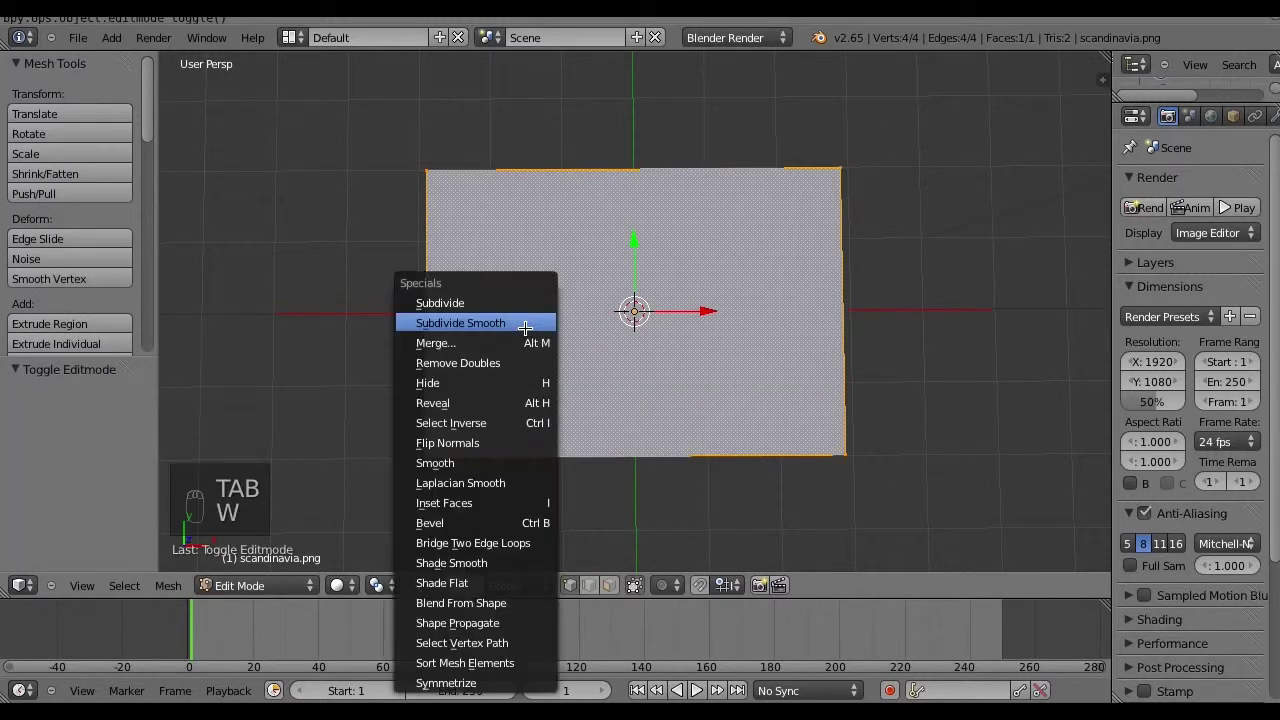
click(441, 304)
click(72, 418)
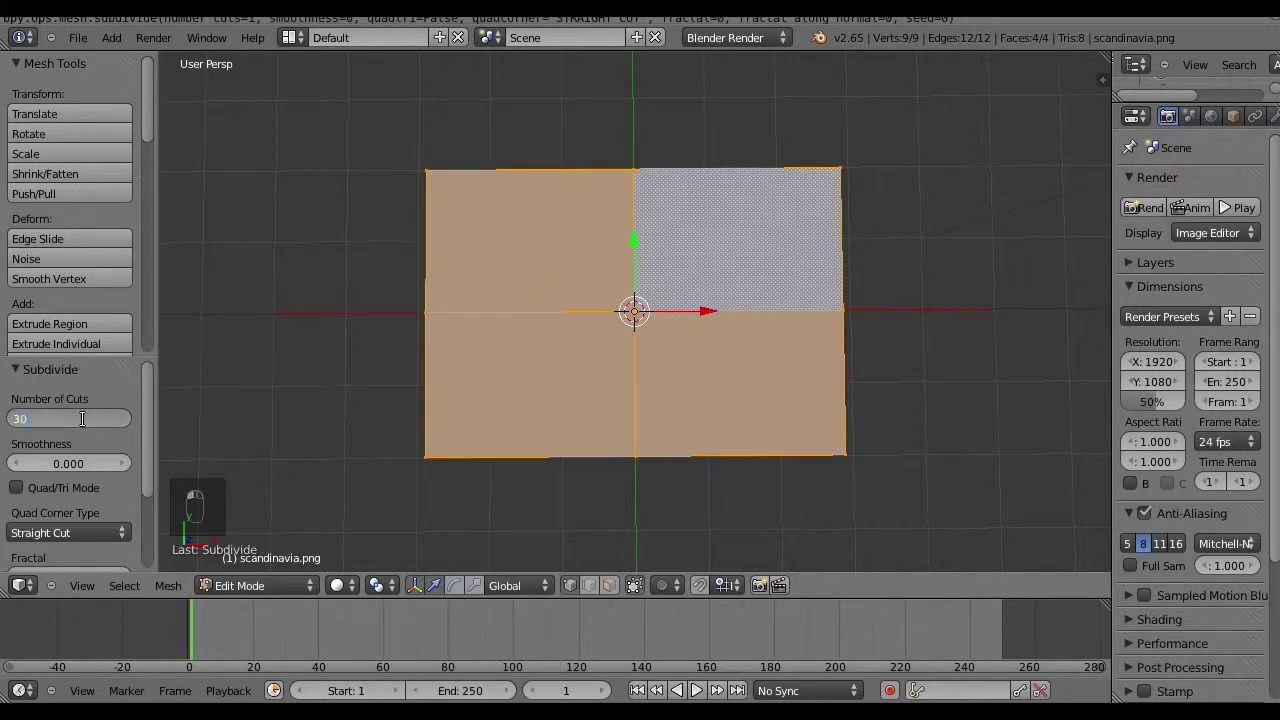
text(300)
key(Return)
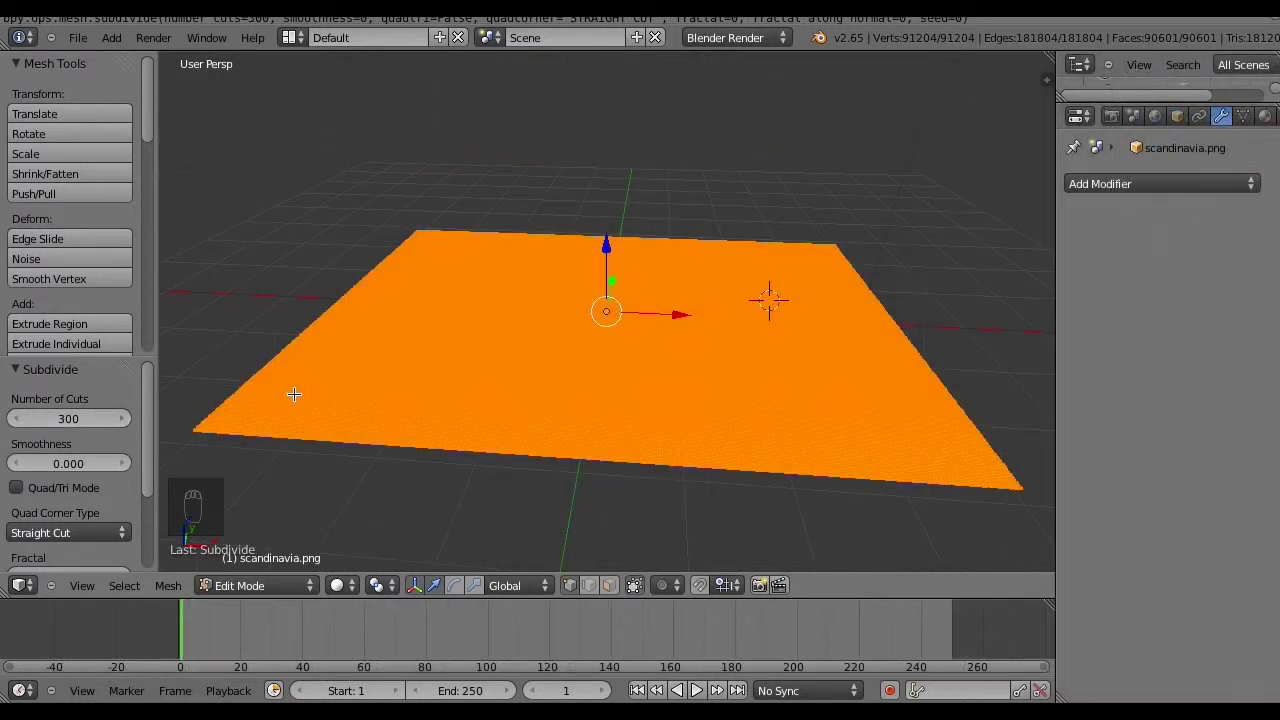
key(Tab)
Add a Displace modifier using the scandinavia texture with UV texture coordinates
click(1100, 183)
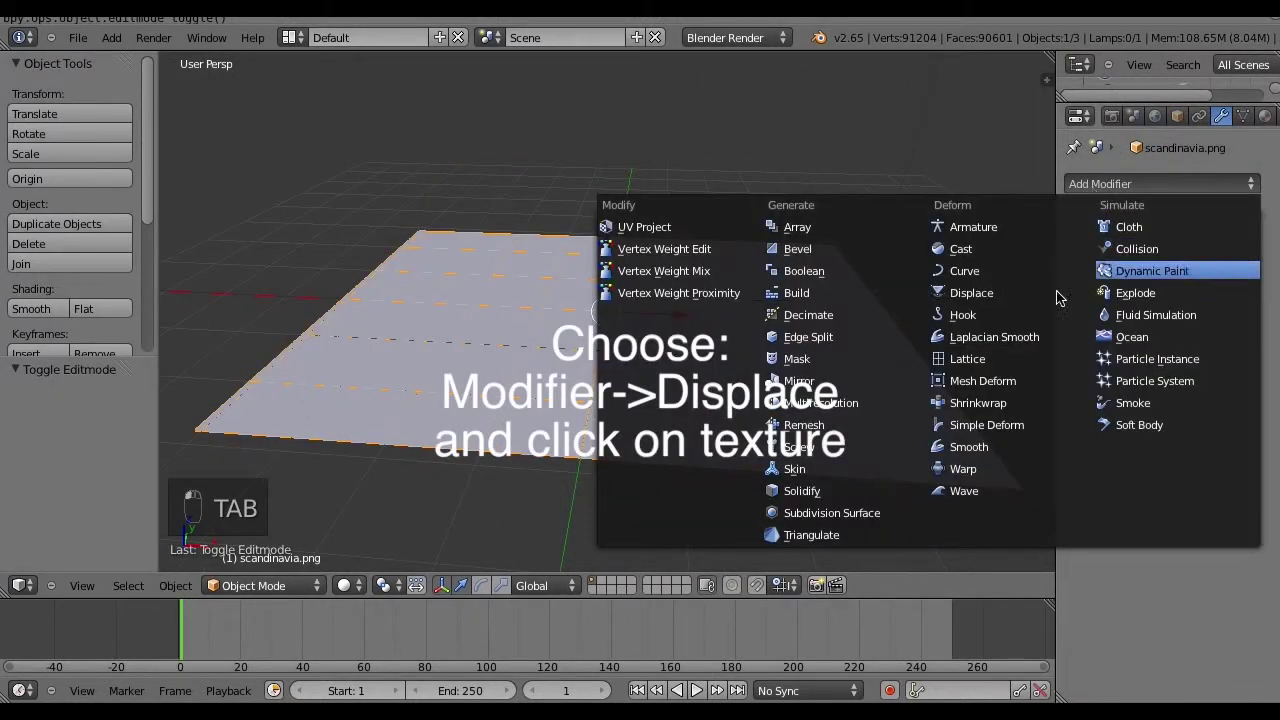
click(968, 293)
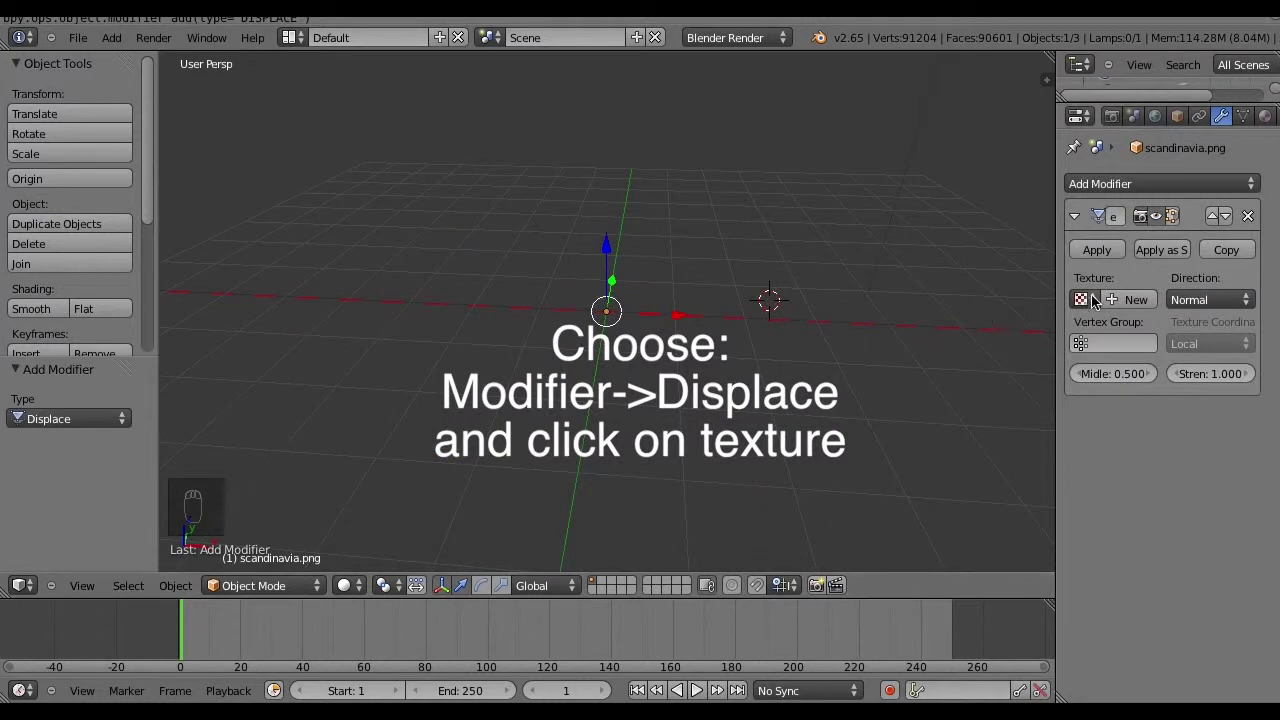
click(1082, 299)
click(1000, 330)
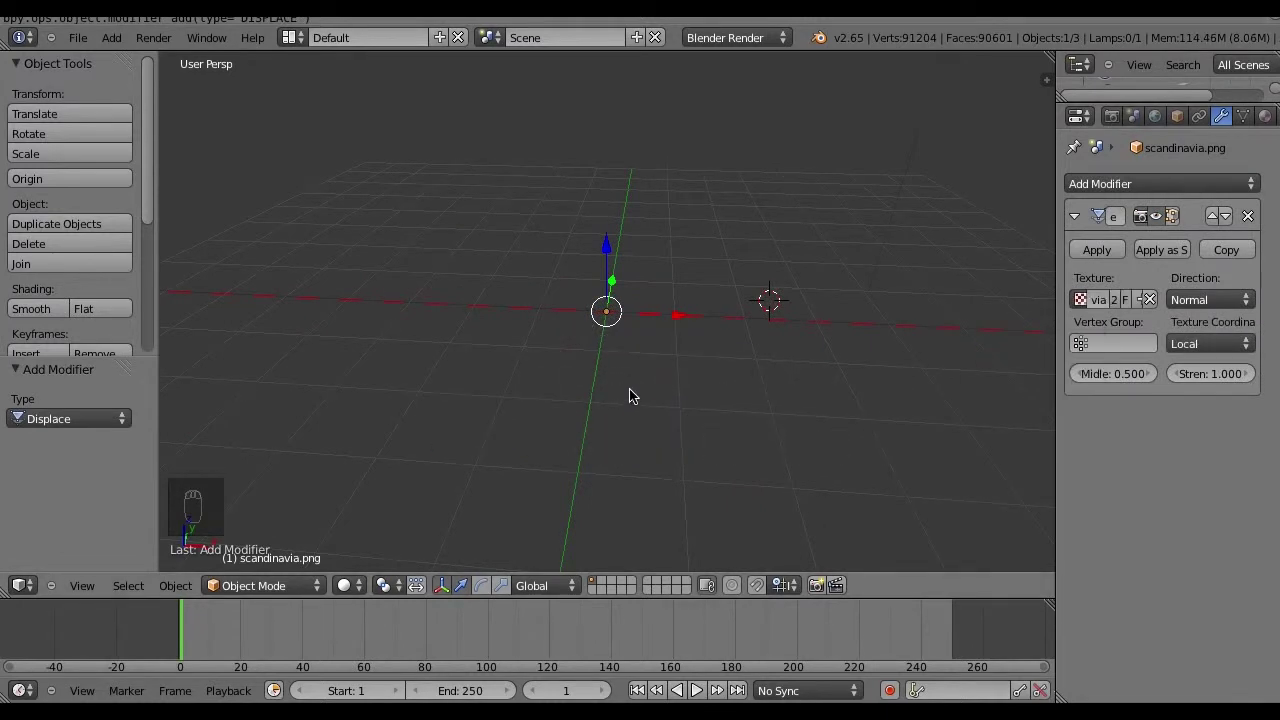
click(1210, 343)
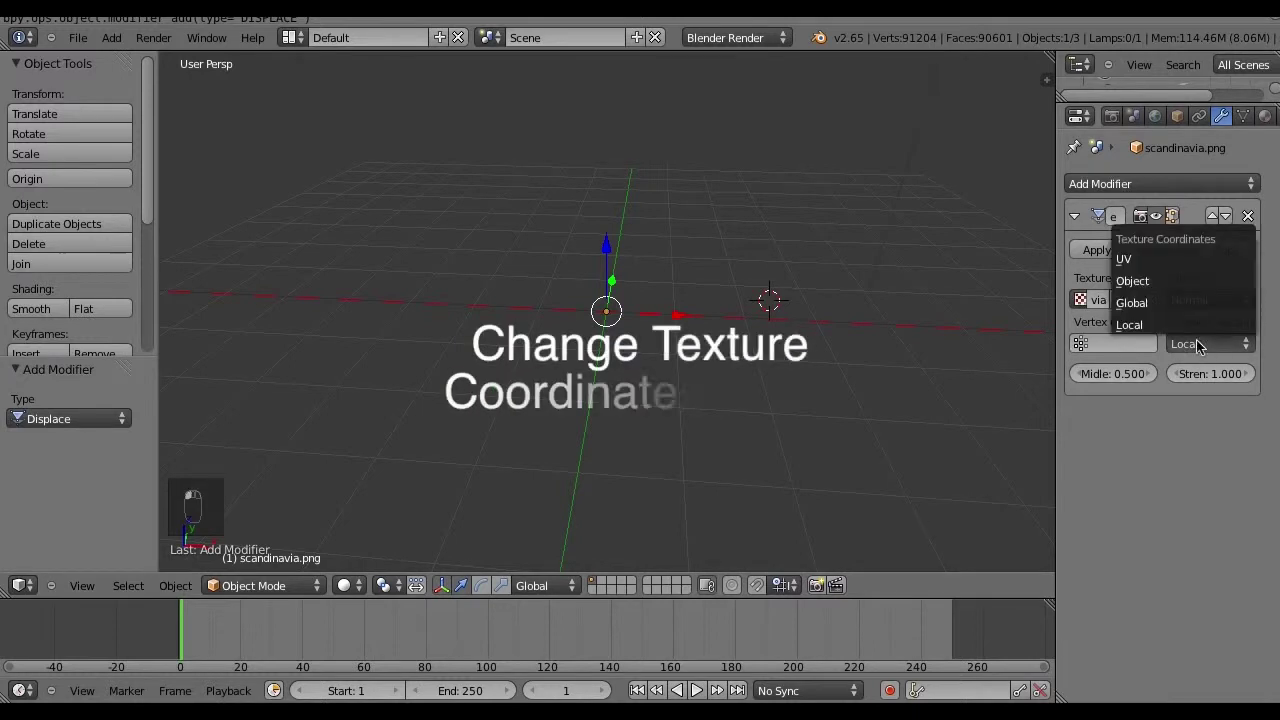
click(1141, 266)
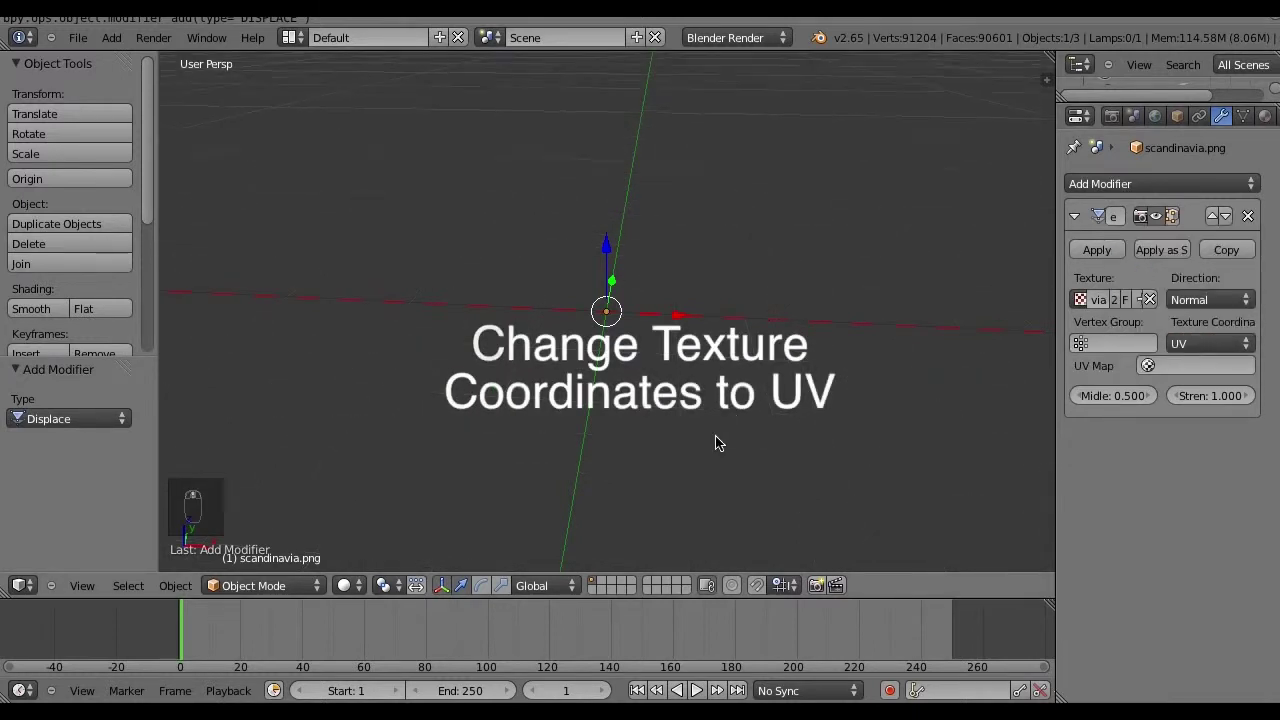
scroll(722, 452, down, 6)
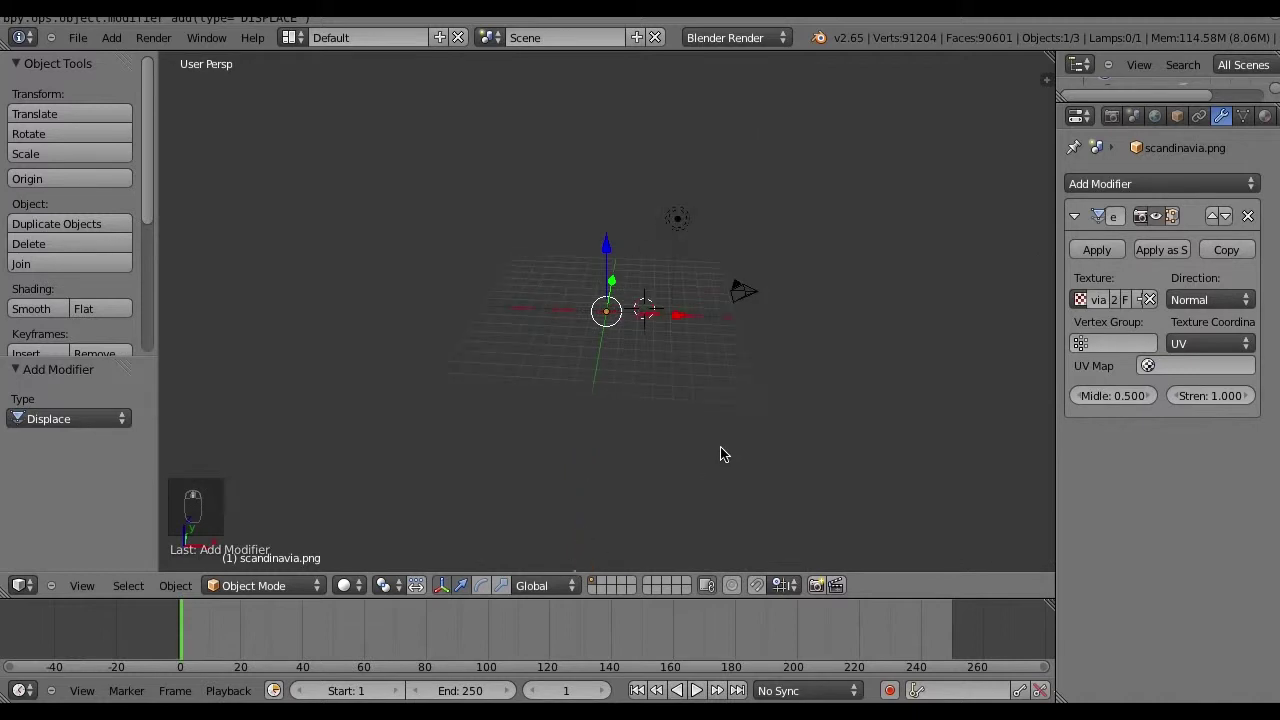
Raise the displaced terrain along Z and view it from above
scroll(722, 458, down, 2)
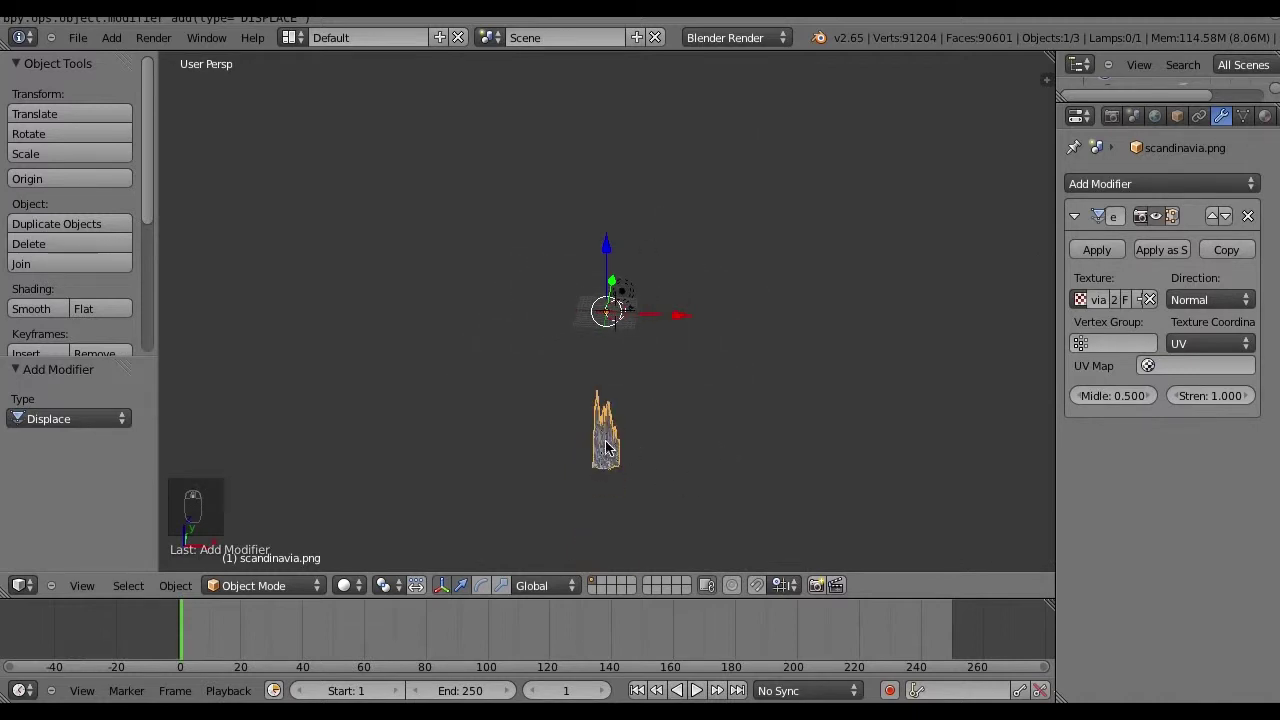
key(g)
key(z)
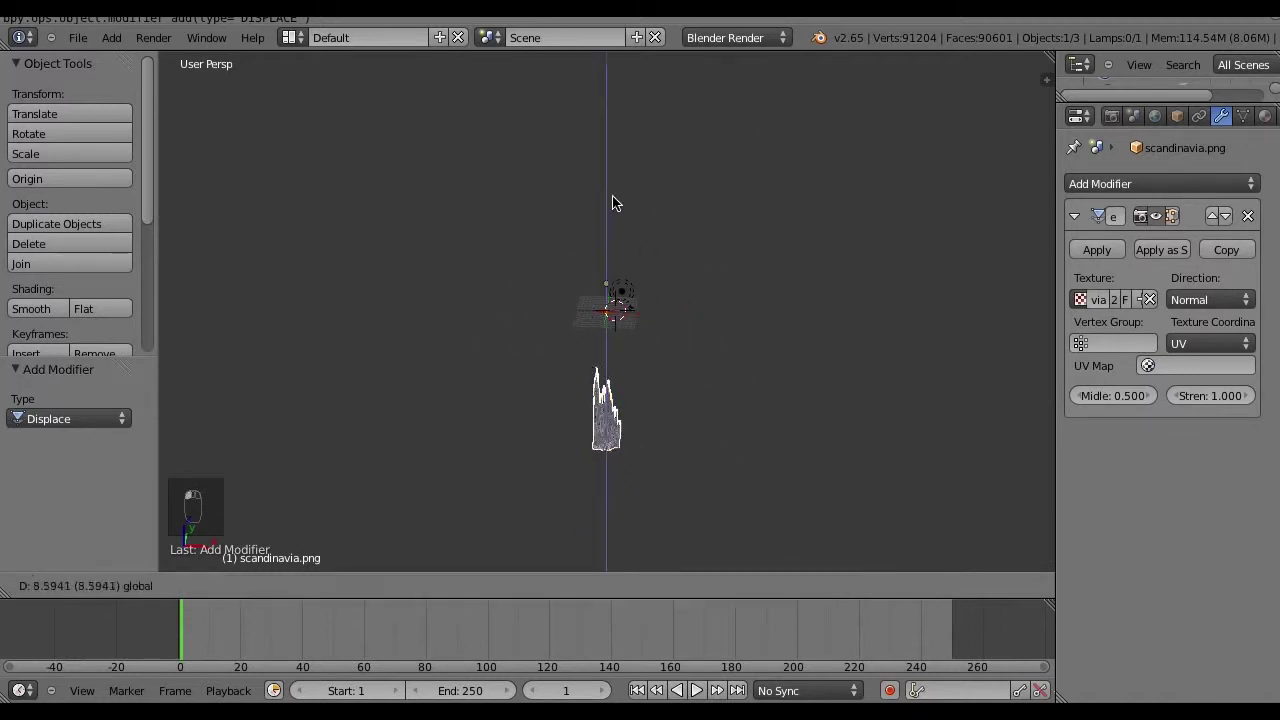
click(628, 22)
scroll(624, 401, up, 4)
scroll(624, 401, up, 2)
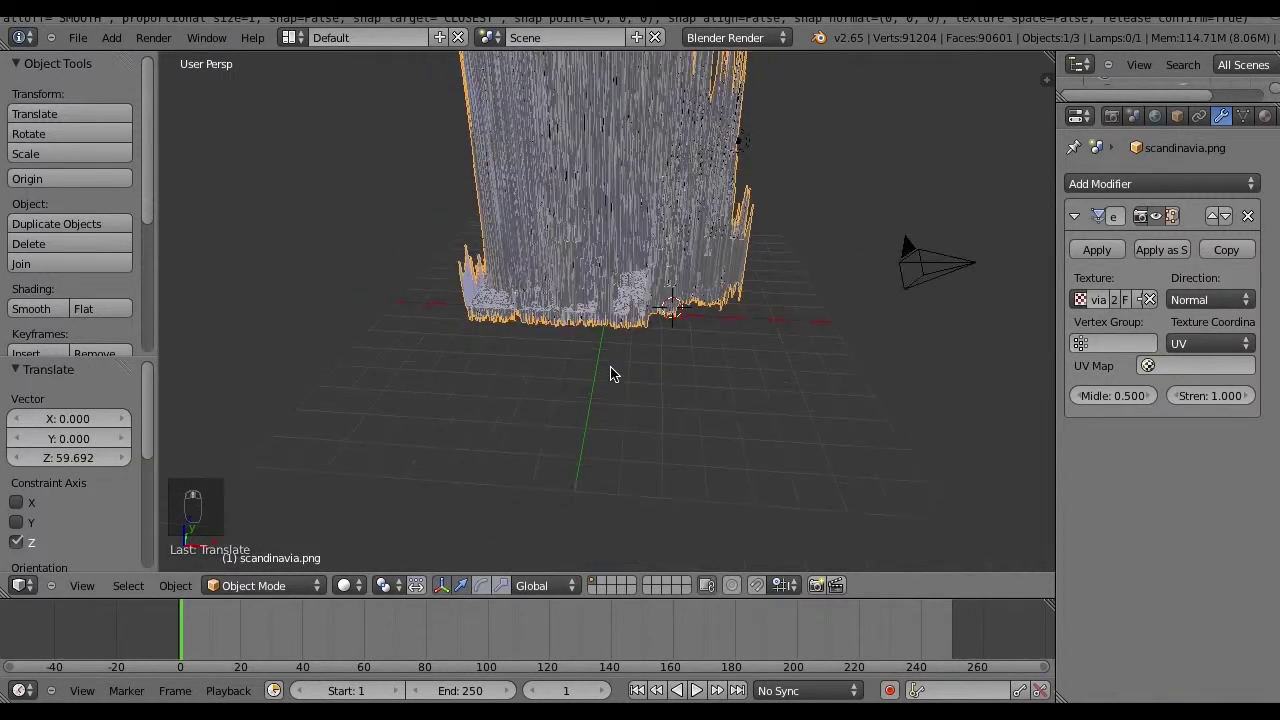
middle_drag(617, 380, 630, 512)
Try displacement strength 0.7, settle on 0.8, and shift the terrain to Z 3.230
click(1176, 396)
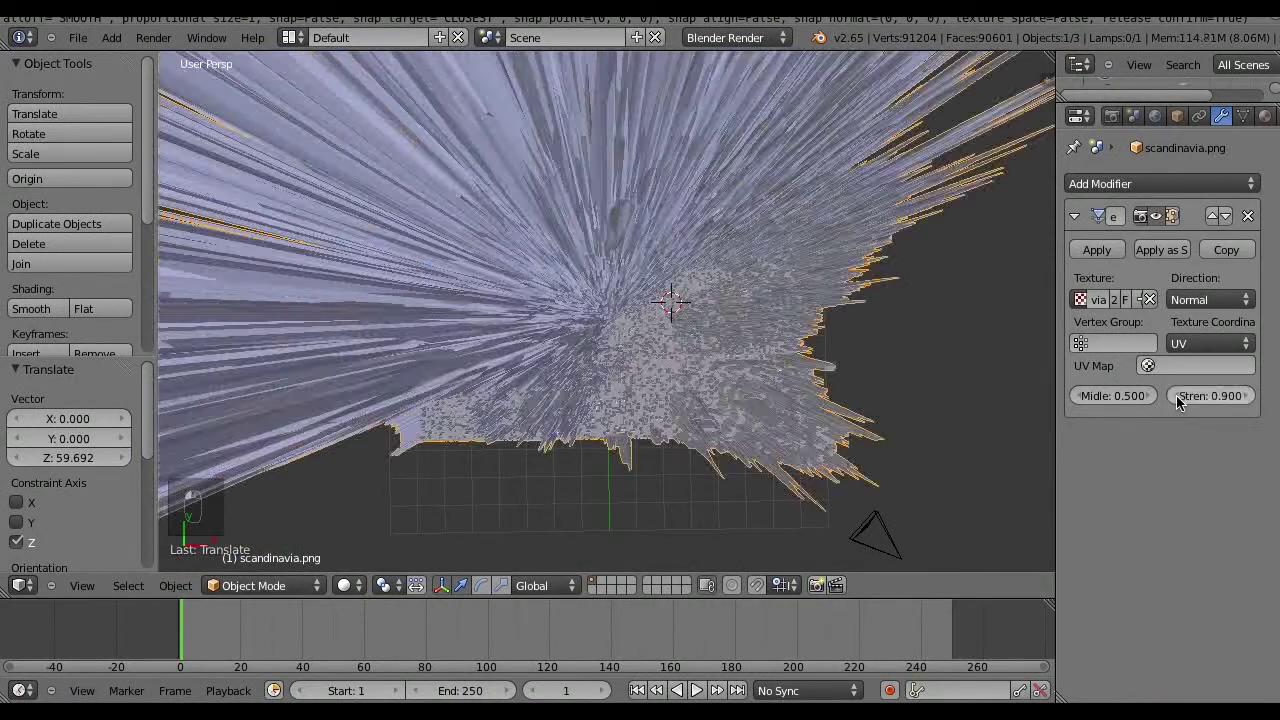
click(1176, 396)
click(1176, 396)
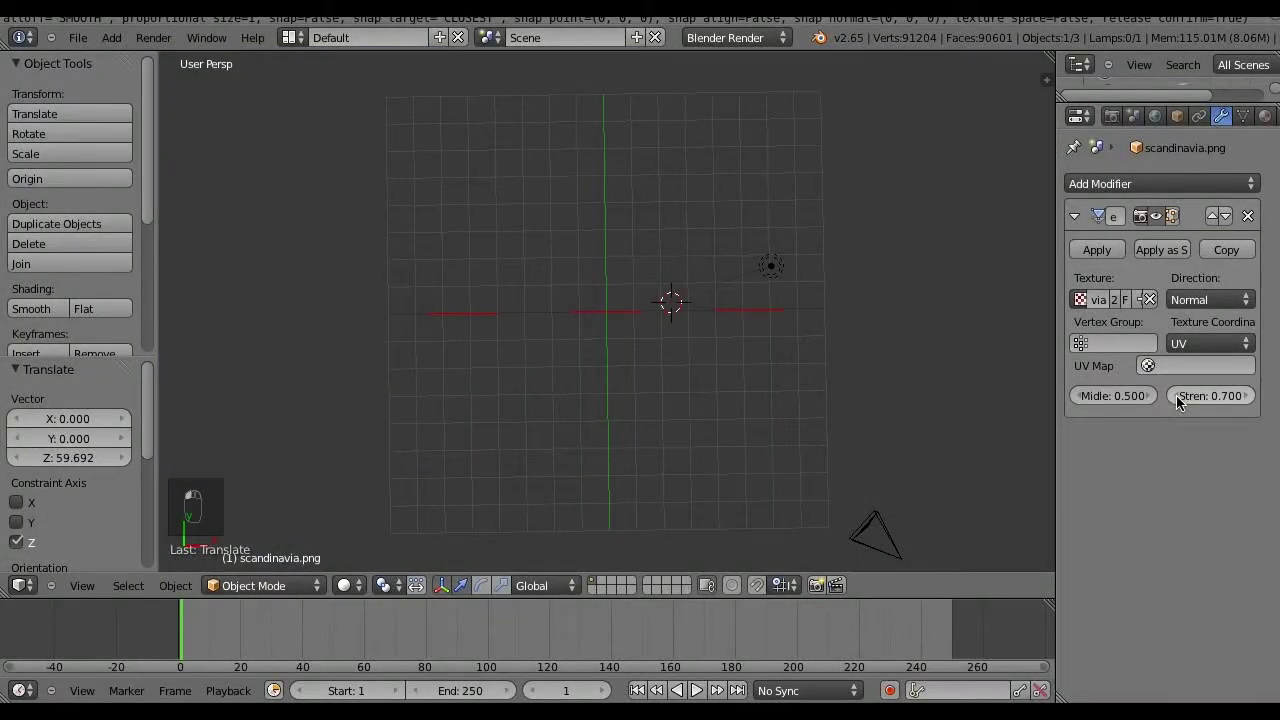
click(1249, 398)
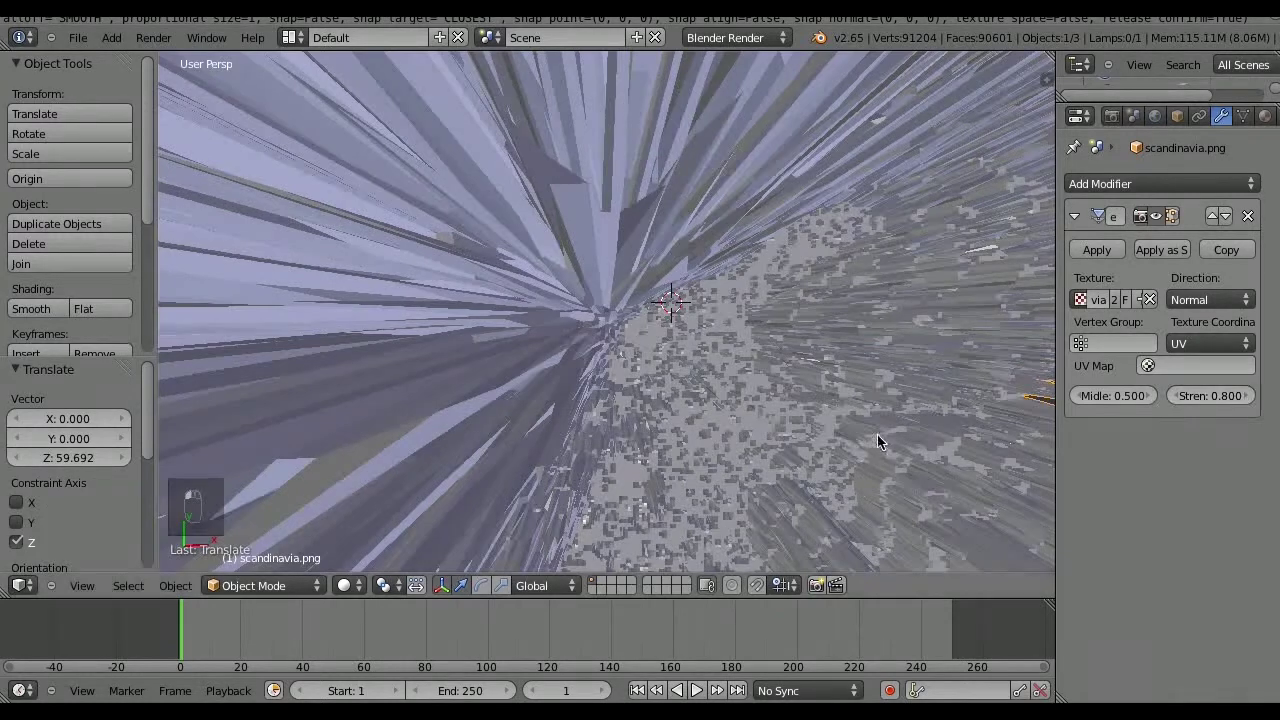
scroll(714, 349, down, 5)
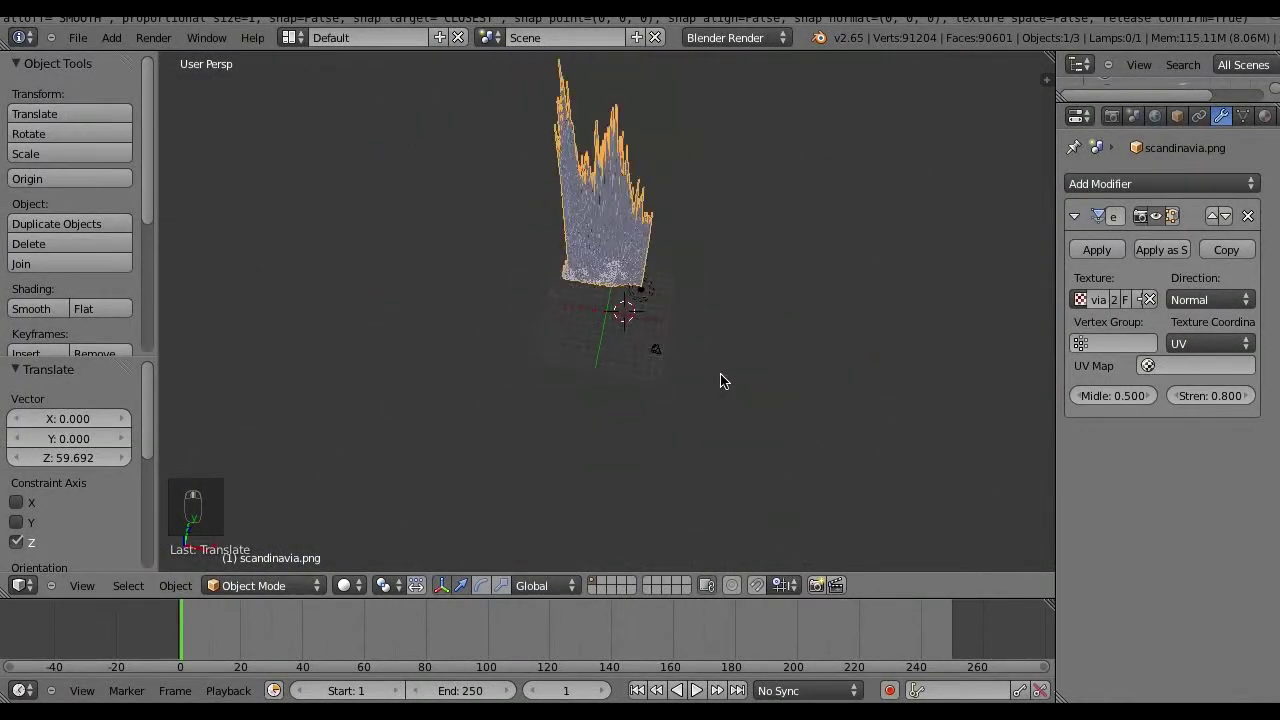
scroll(722, 380, down, 3)
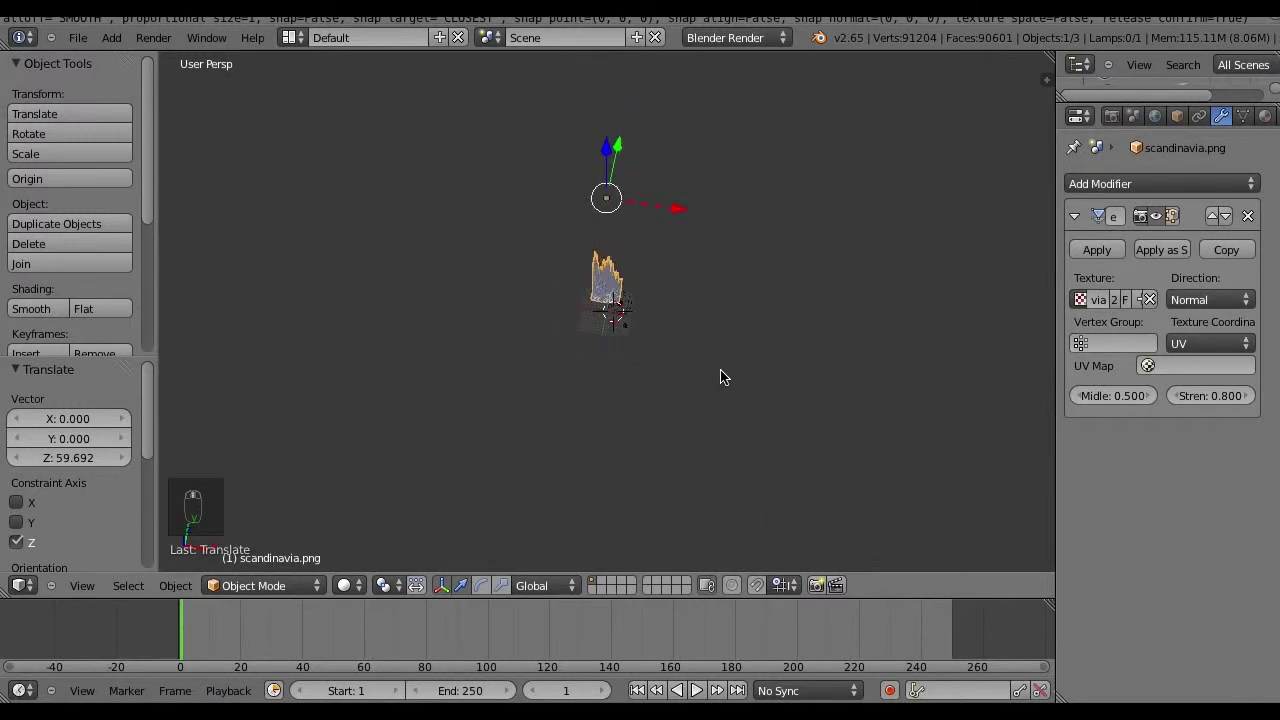
drag(607, 156, 603, 259)
scroll(770, 420, up, 4)
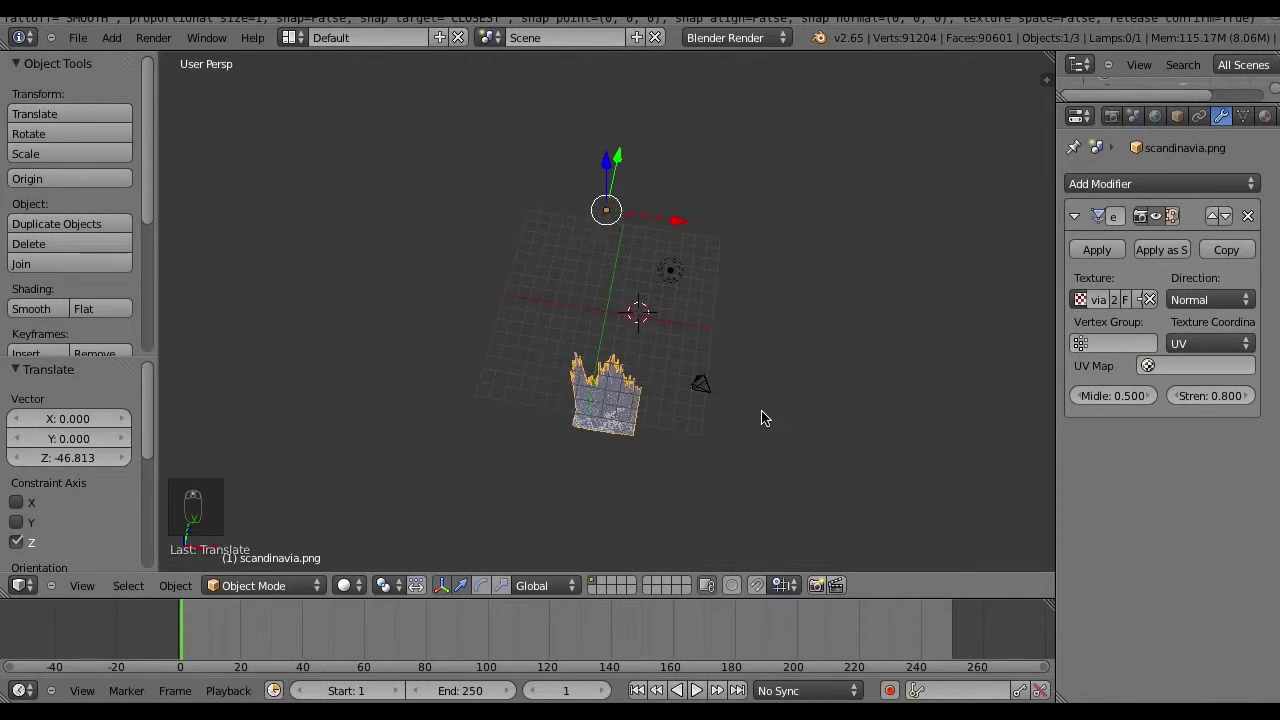
drag(607, 165, 611, 124)
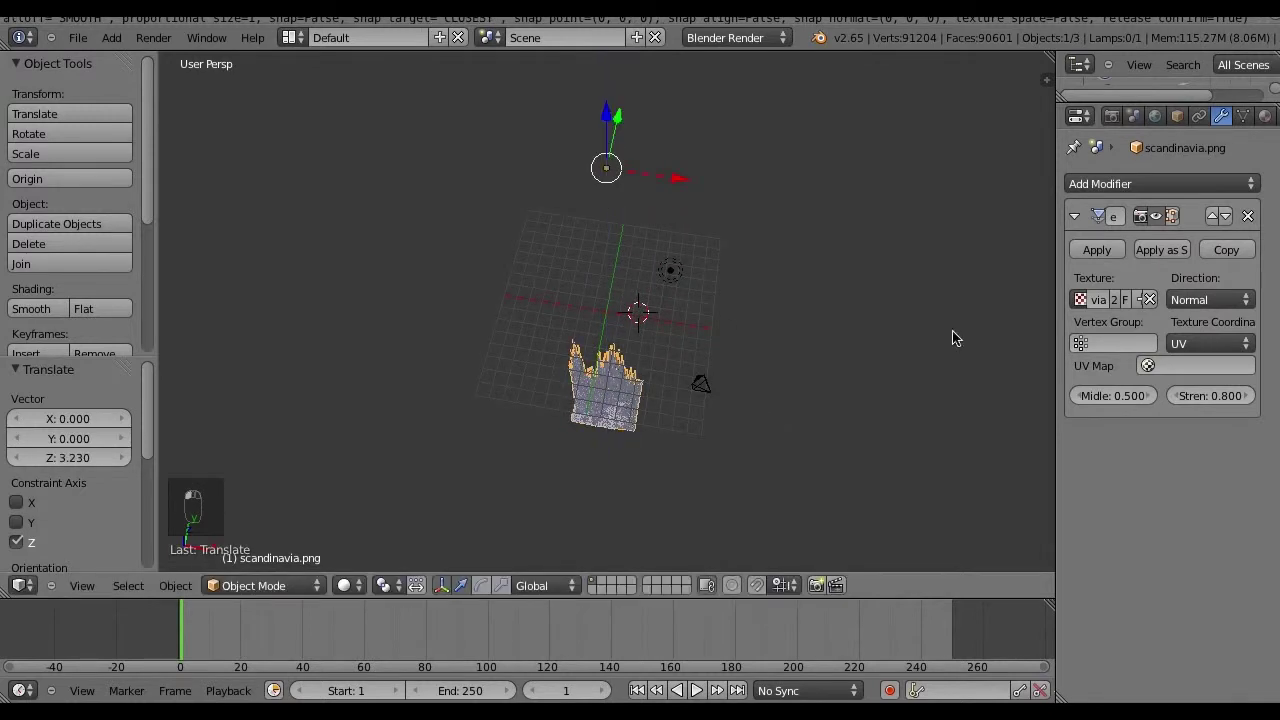
Lower the Displace strength step by step to 0.1, then enter 0.030
click(1176, 396)
click(1176, 396)
click(1176, 396)
click(1176, 397)
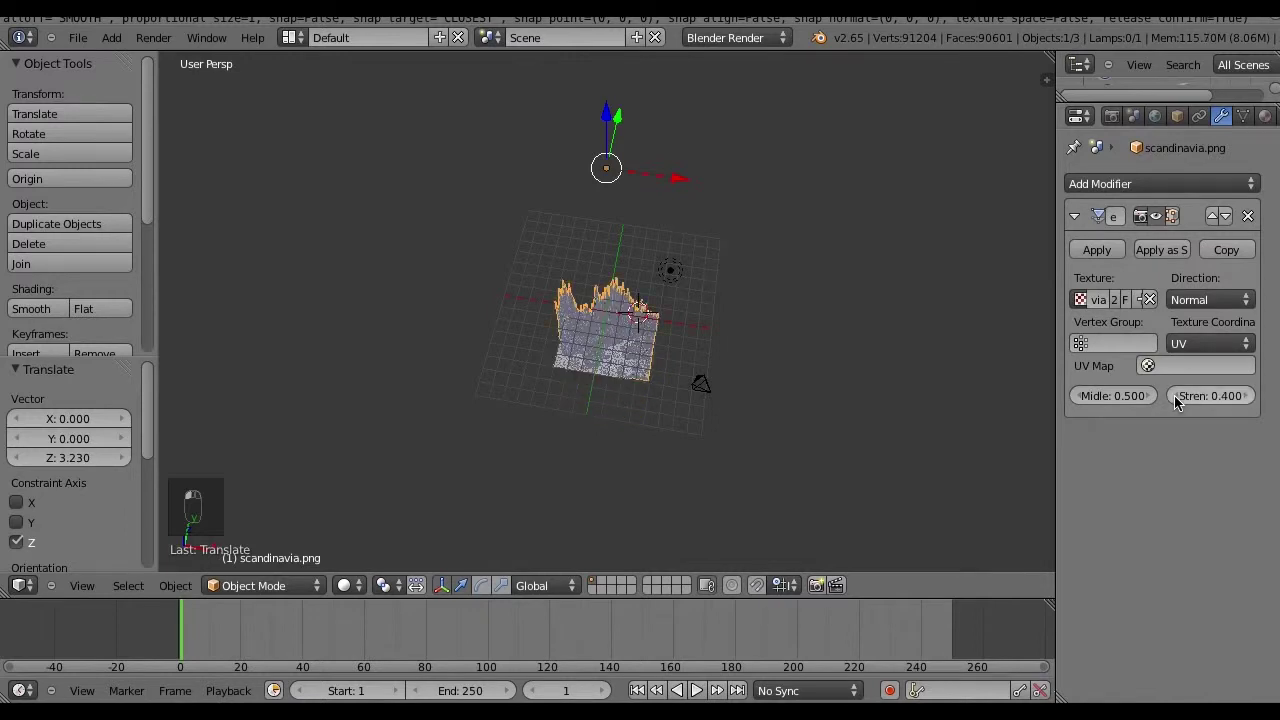
click(1176, 397)
click(1176, 397)
click(1176, 397)
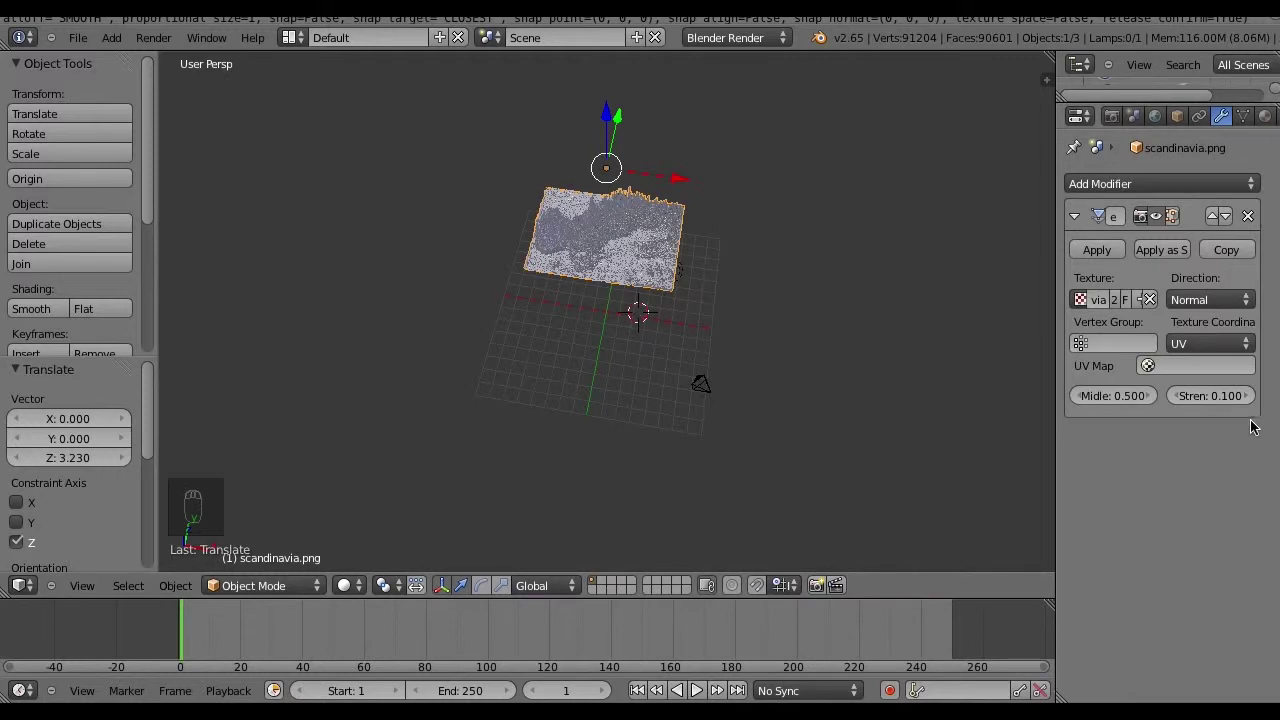
click(1214, 399)
key(BackSpace)
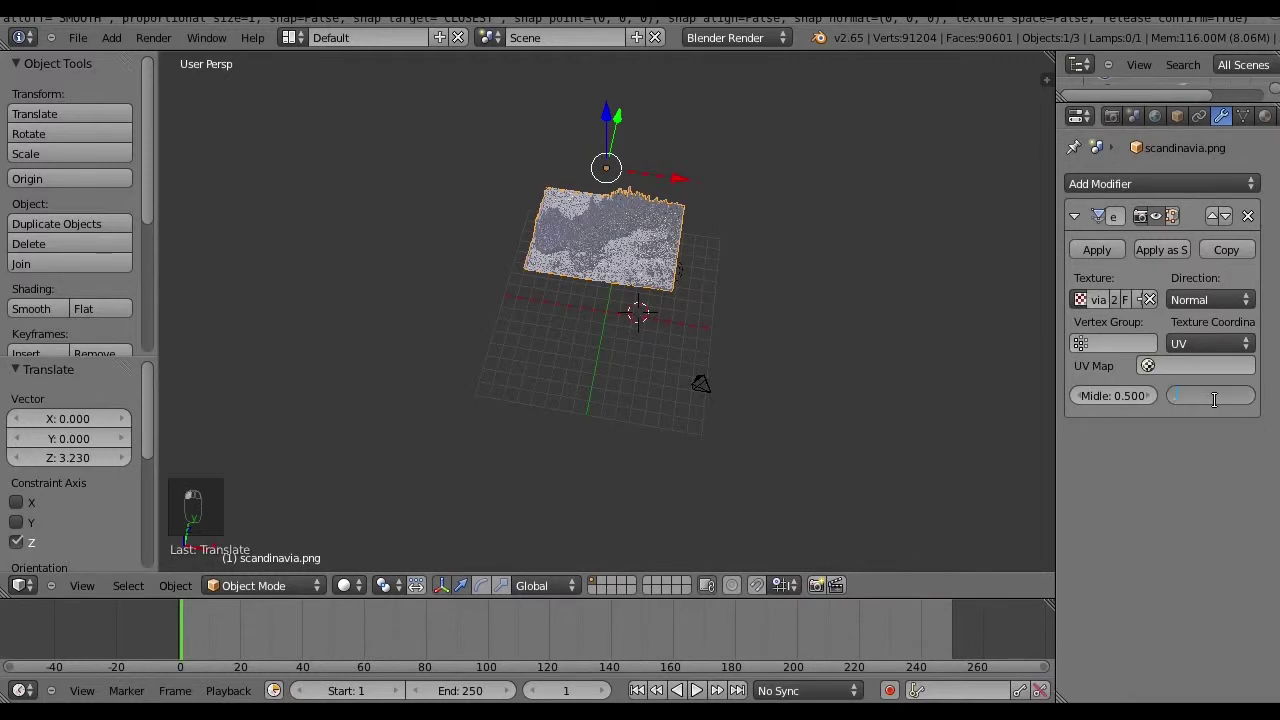
text(.03)
key(Return)
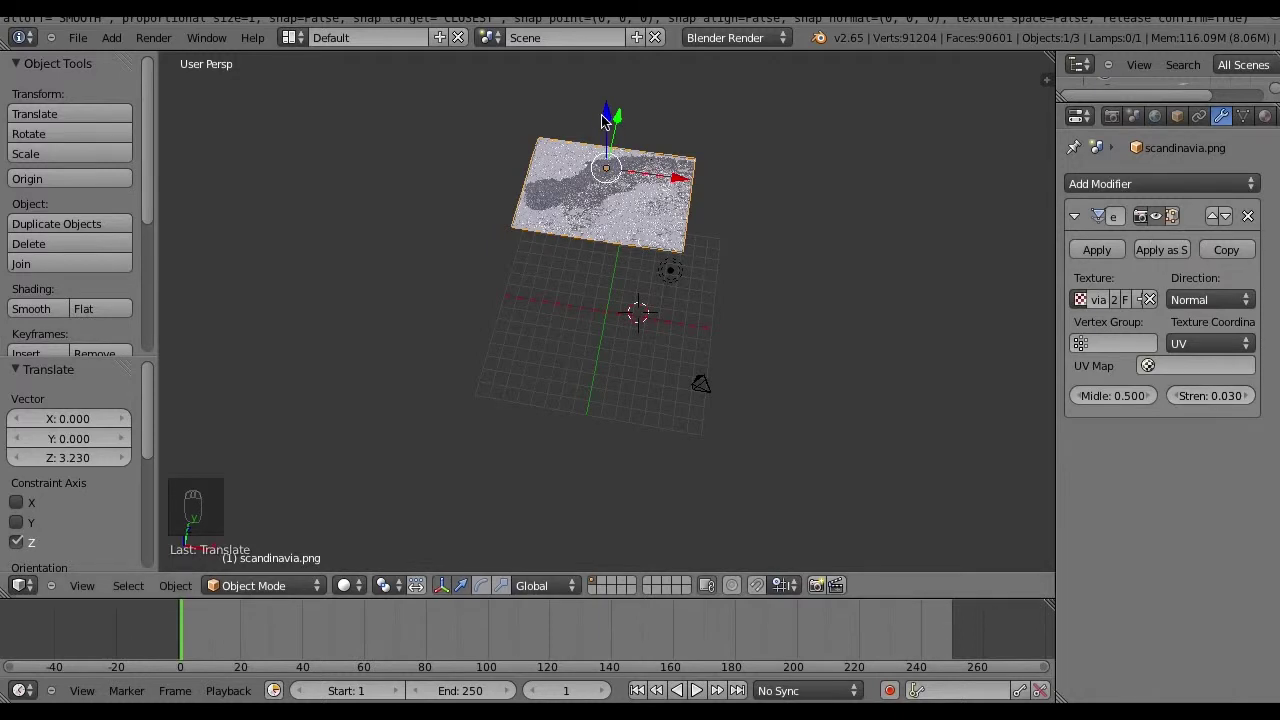
Lower the terrain in front view to Z 3.877
drag(606, 117, 612, 224)
key(KP_1)
middle_drag(737, 329, 615, 338)
scroll(620, 434, up, 8)
scroll(617, 458, up, 3)
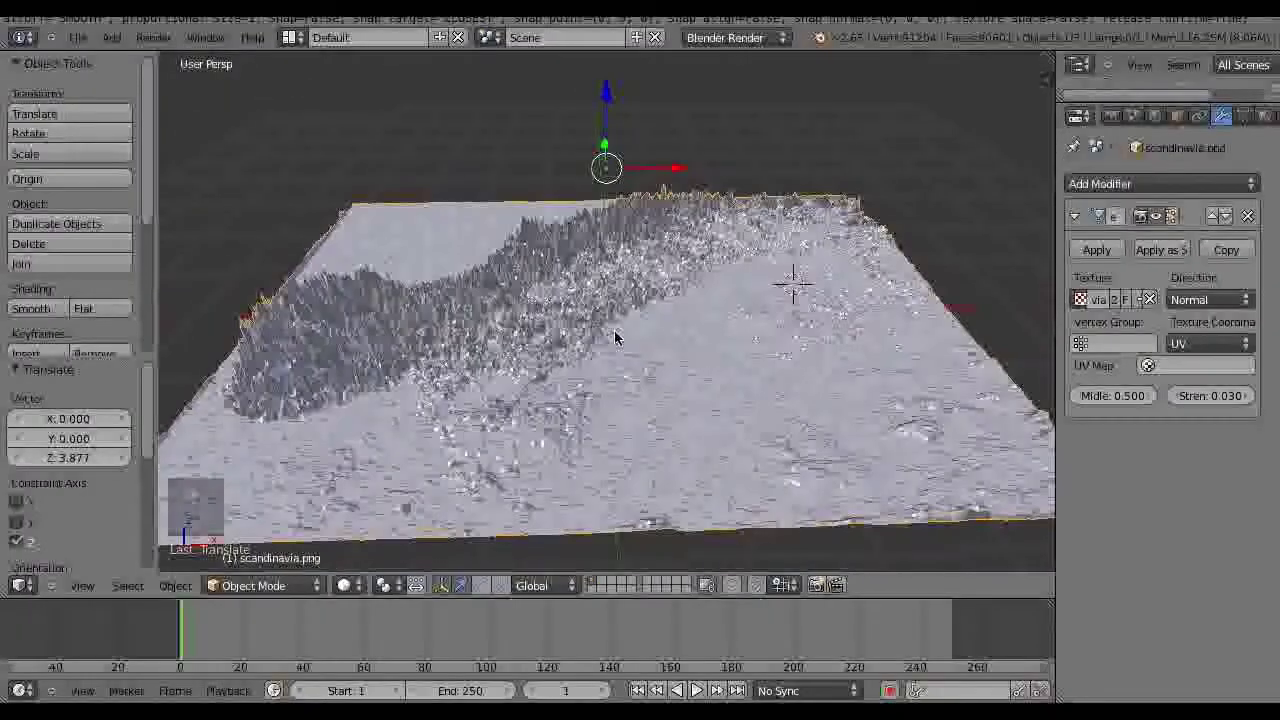
click(40, 310)
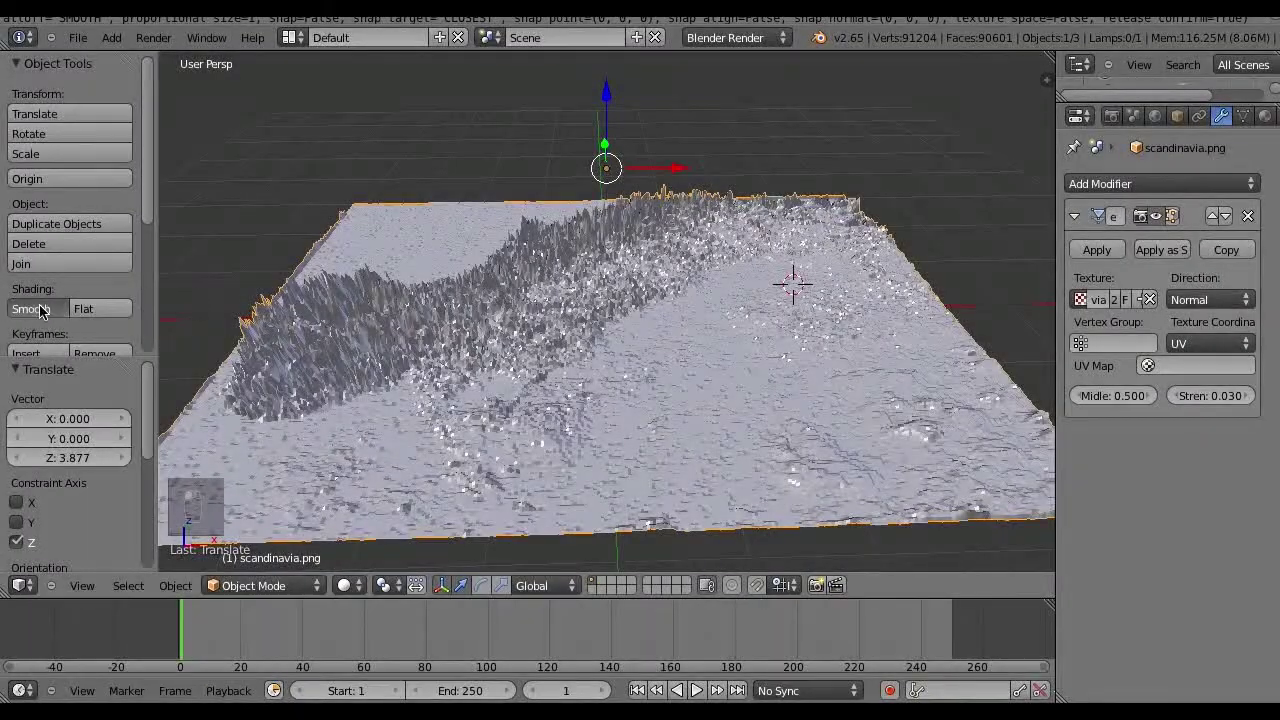
click(40, 310)
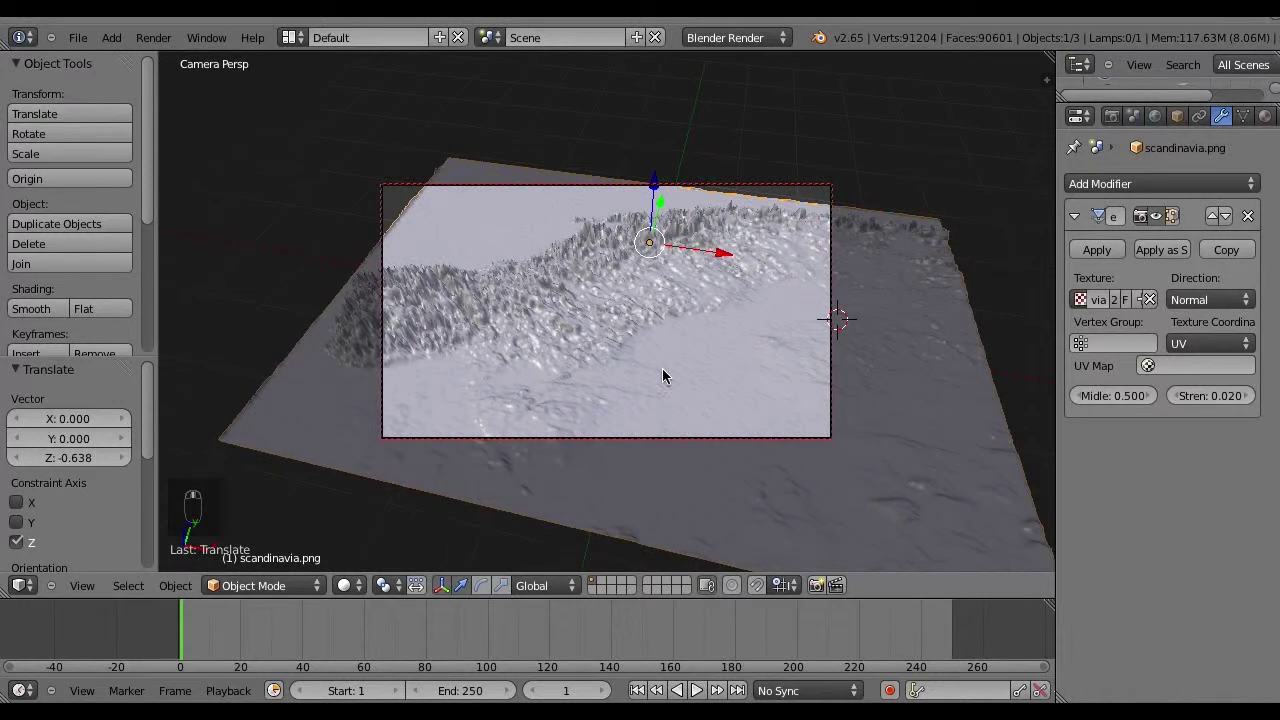
middle_drag(662, 369, 705, 347)
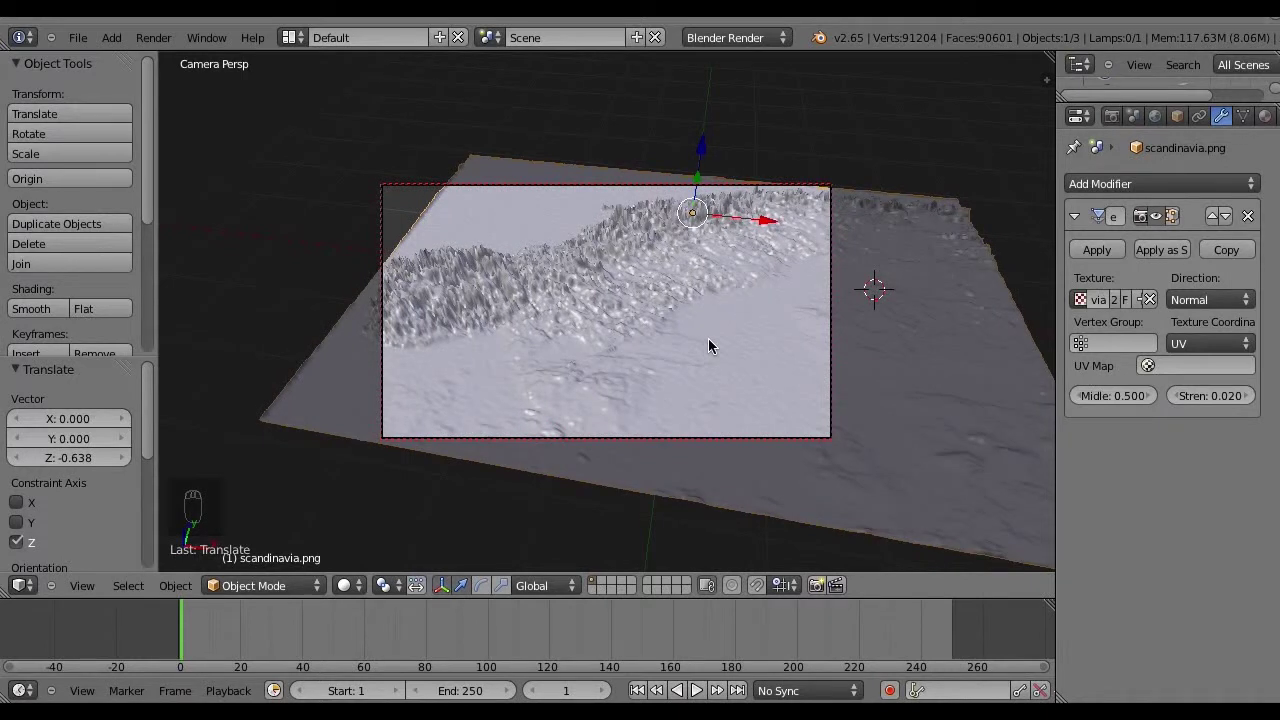
key(KP_1)
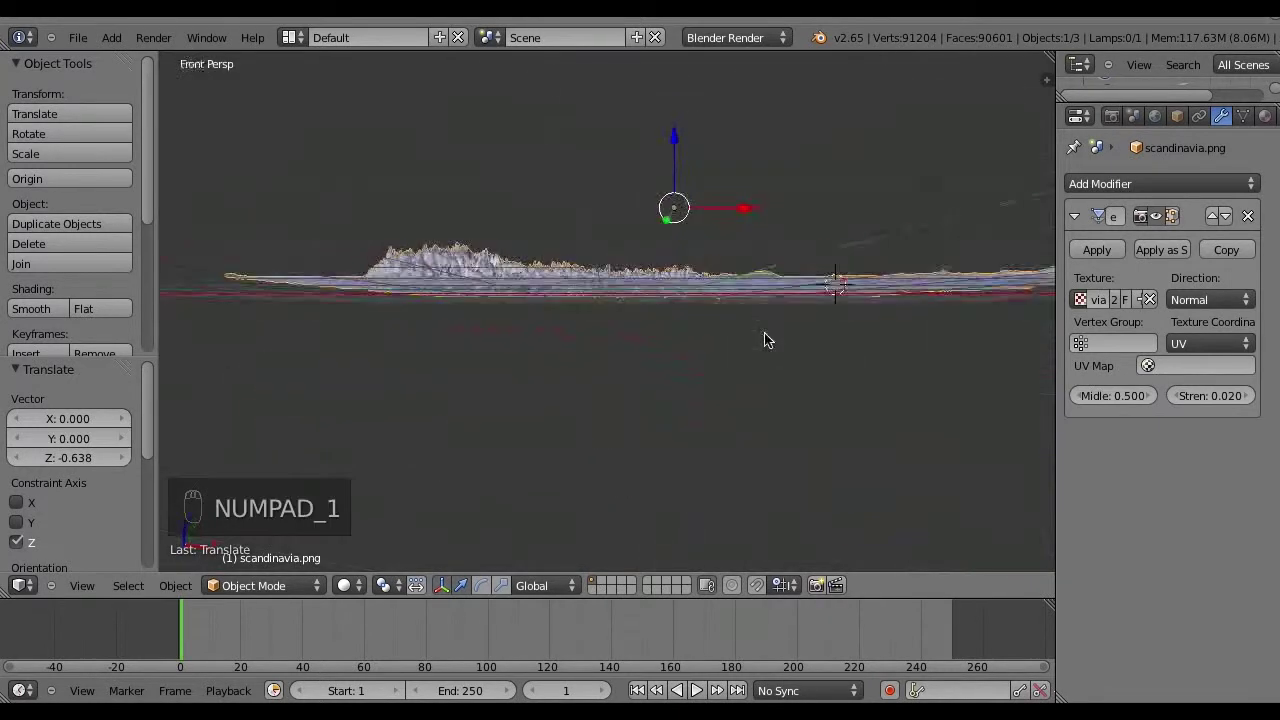
key(KP_0)
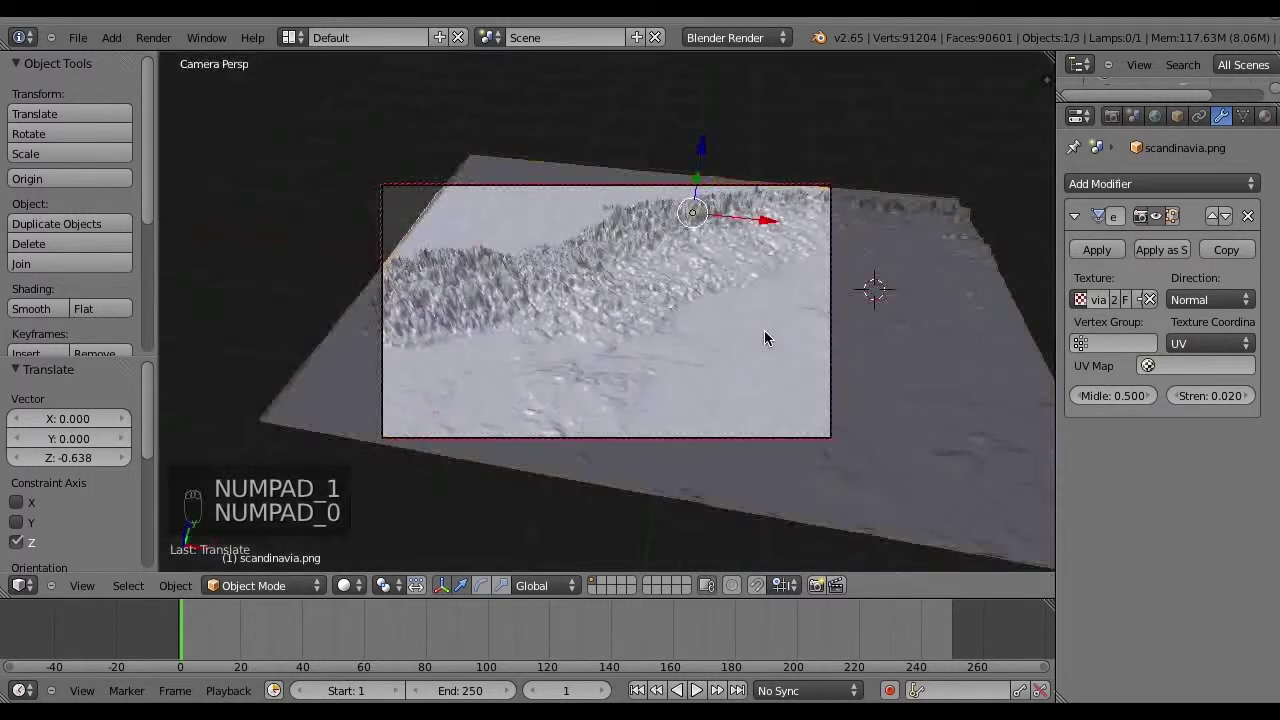
Switch the render engine to Cycles Render
click(1266, 117)
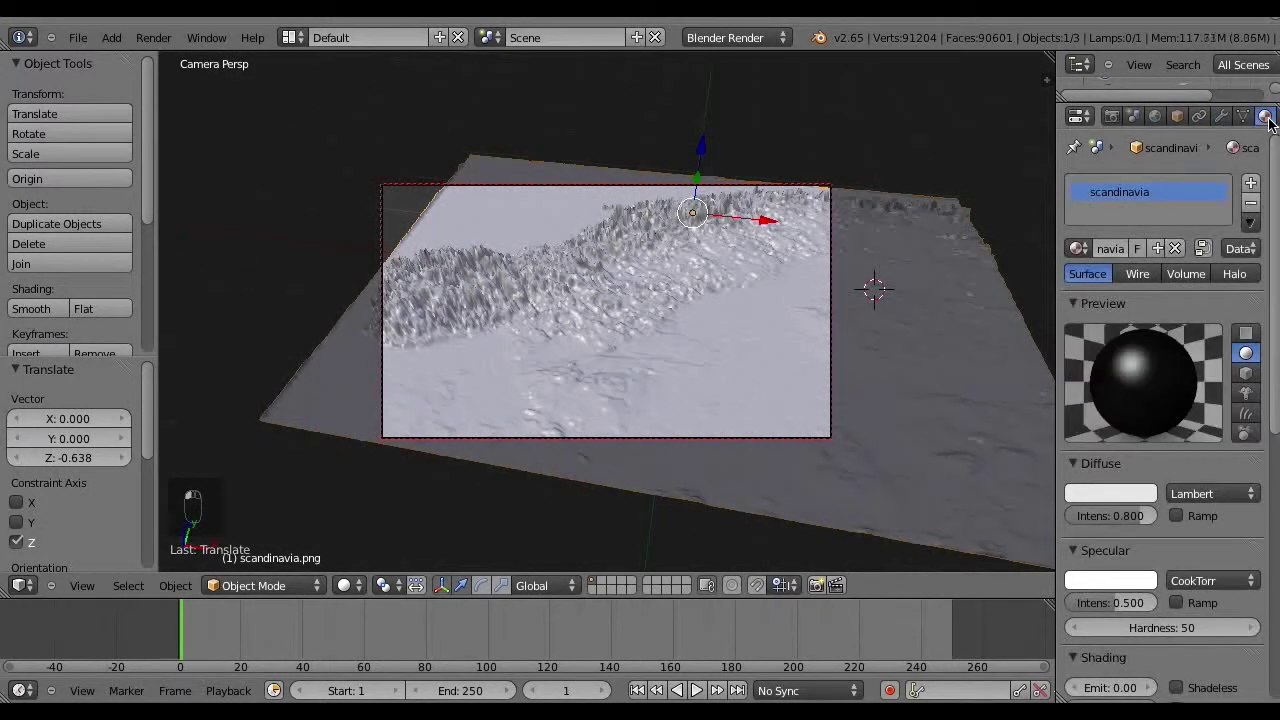
click(736, 38)
click(722, 102)
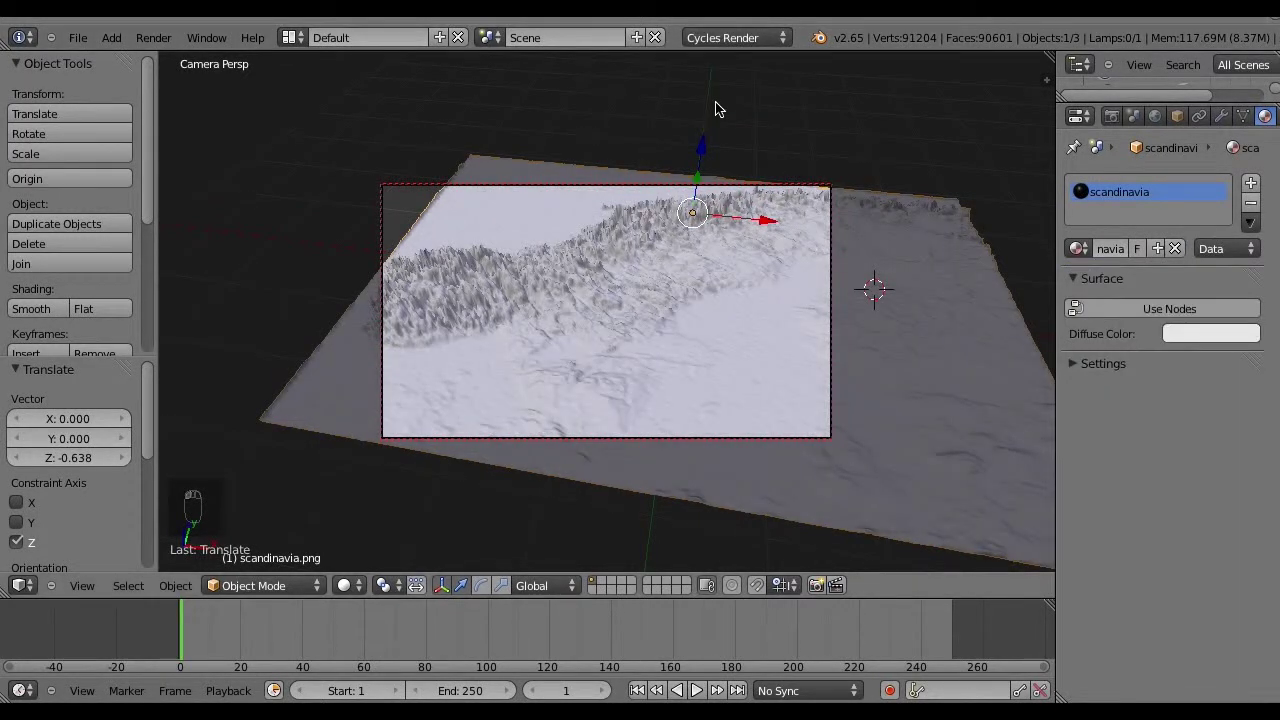
Enable nodes on the terrain material and make its diffuse colour dark green (G 0.184)
click(1183, 311)
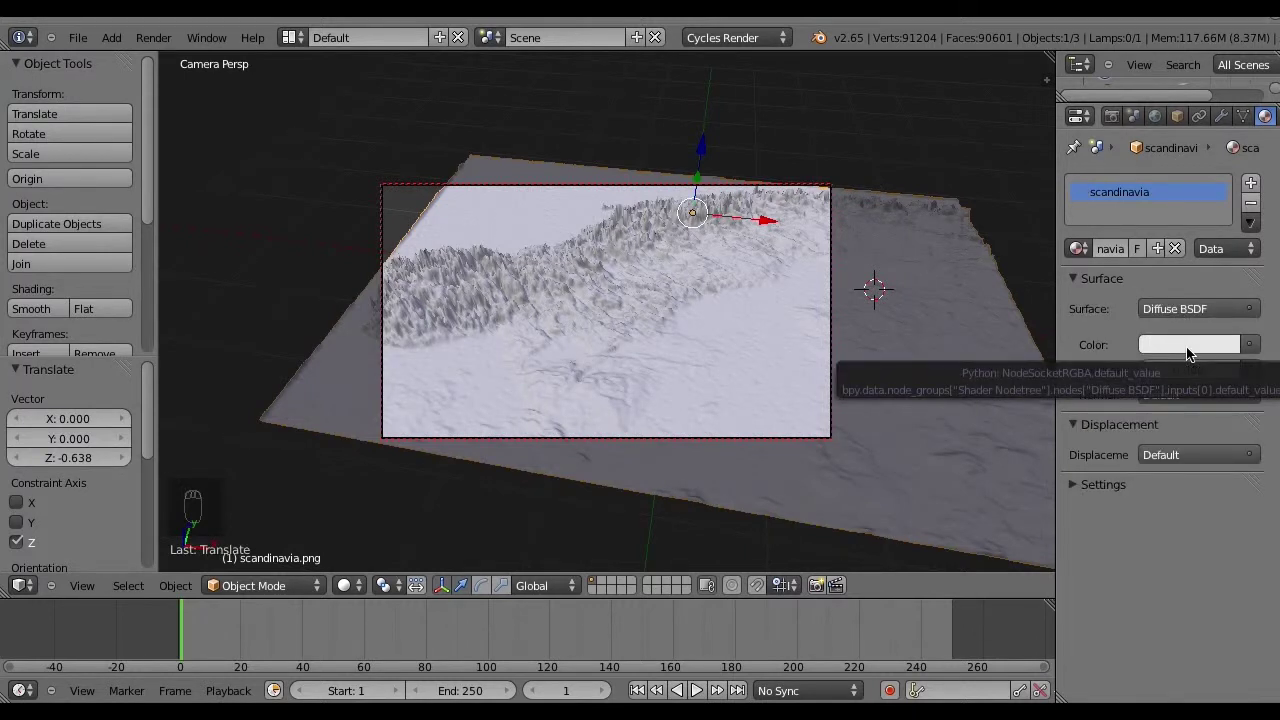
click(1187, 344)
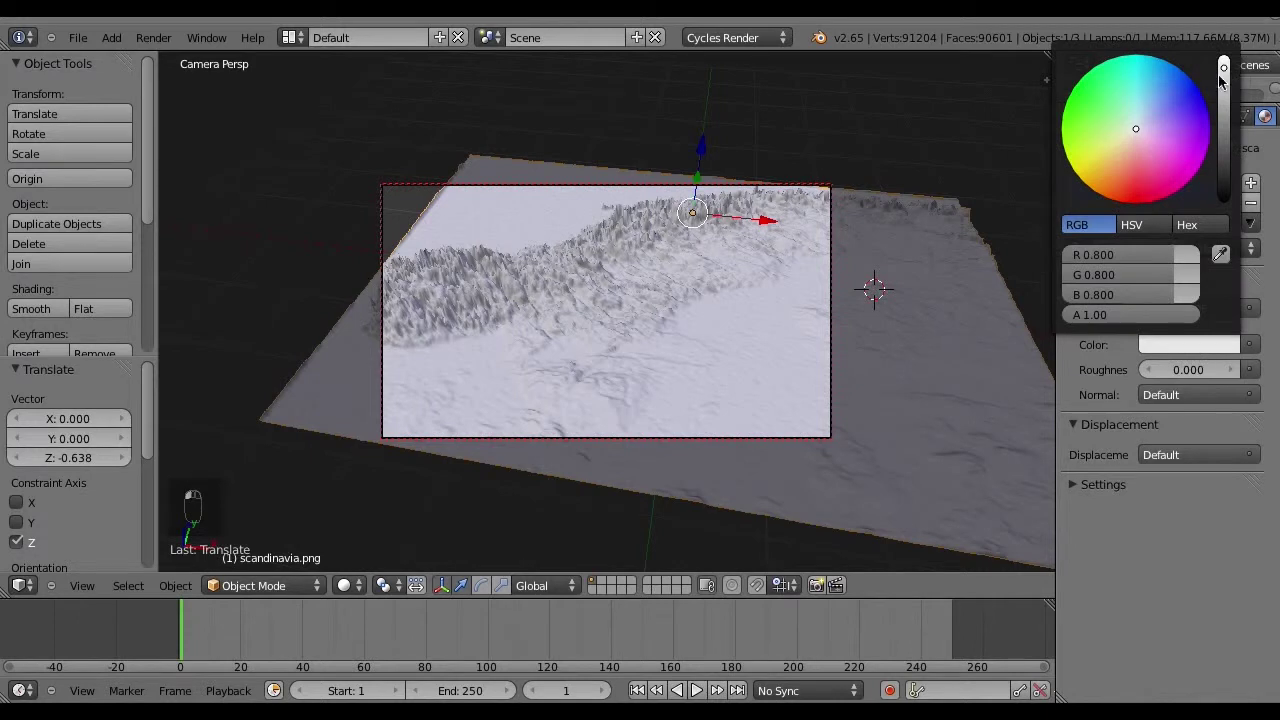
drag(1134, 128, 1036, 70)
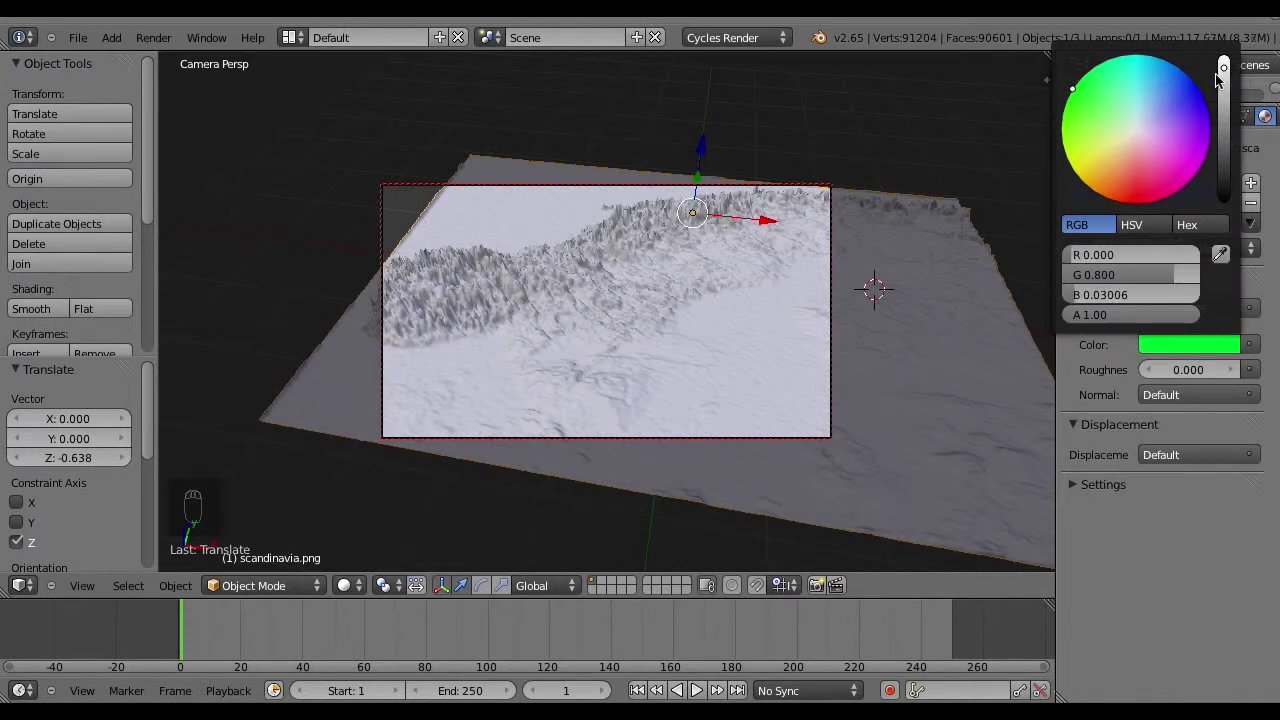
drag(1224, 72, 1227, 134)
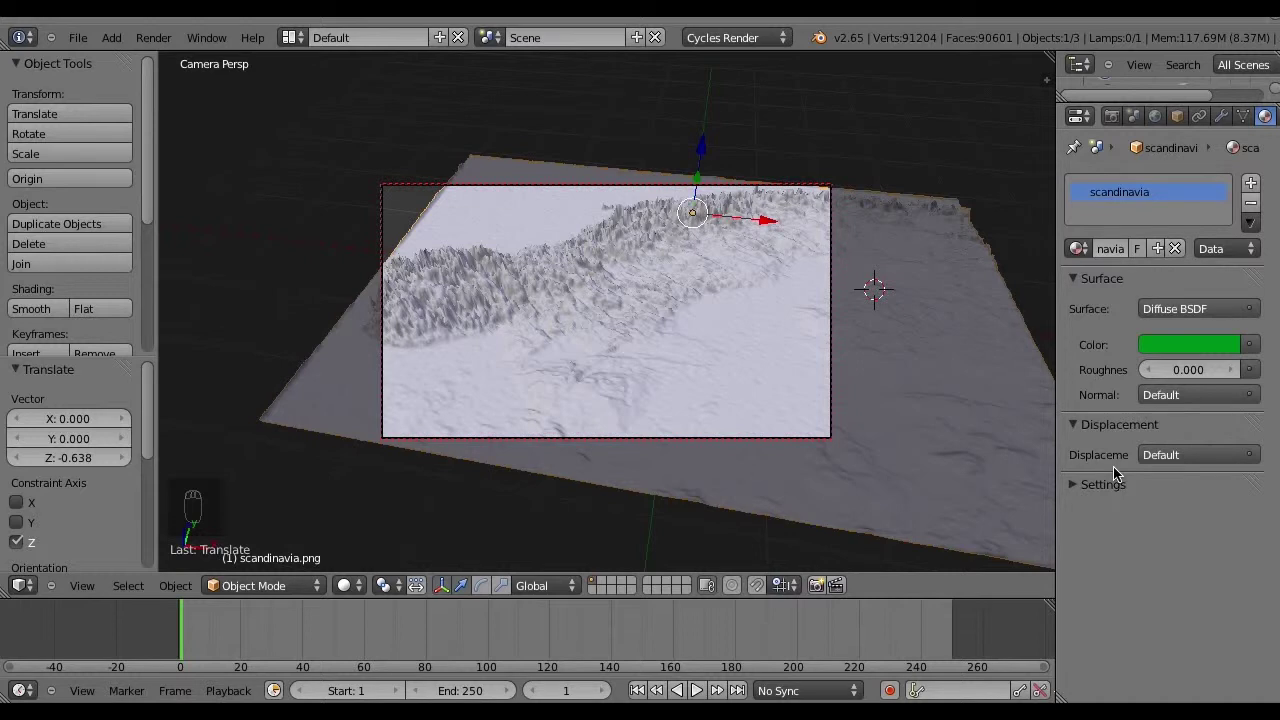
click(1111, 117)
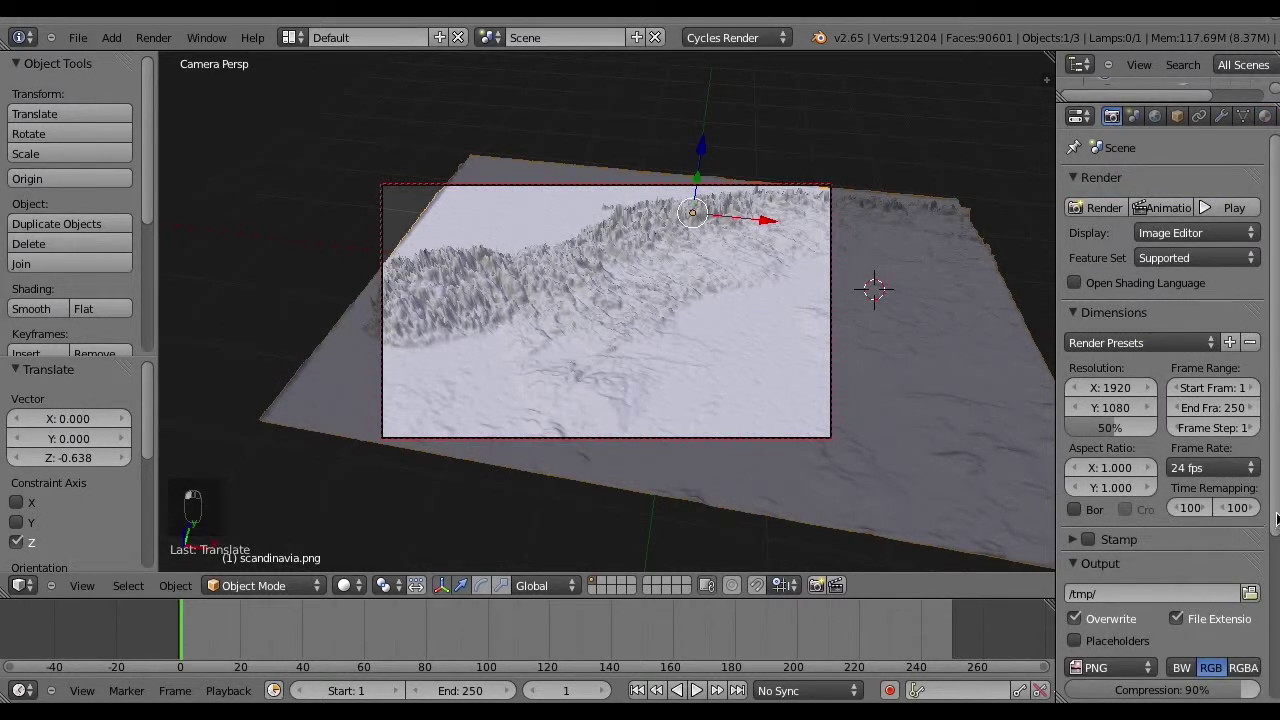
Apply the DVCPRO HD 720p render preset and set the frame rate to 25 fps
click(1120, 343)
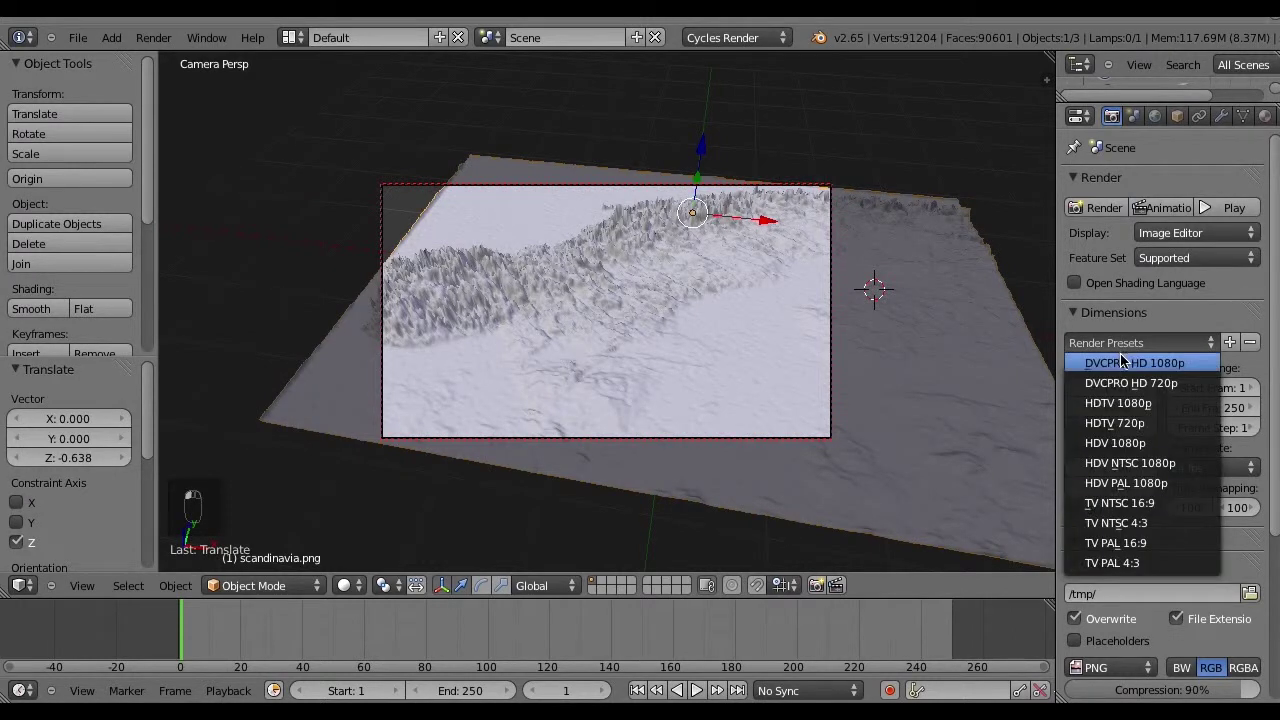
click(1128, 383)
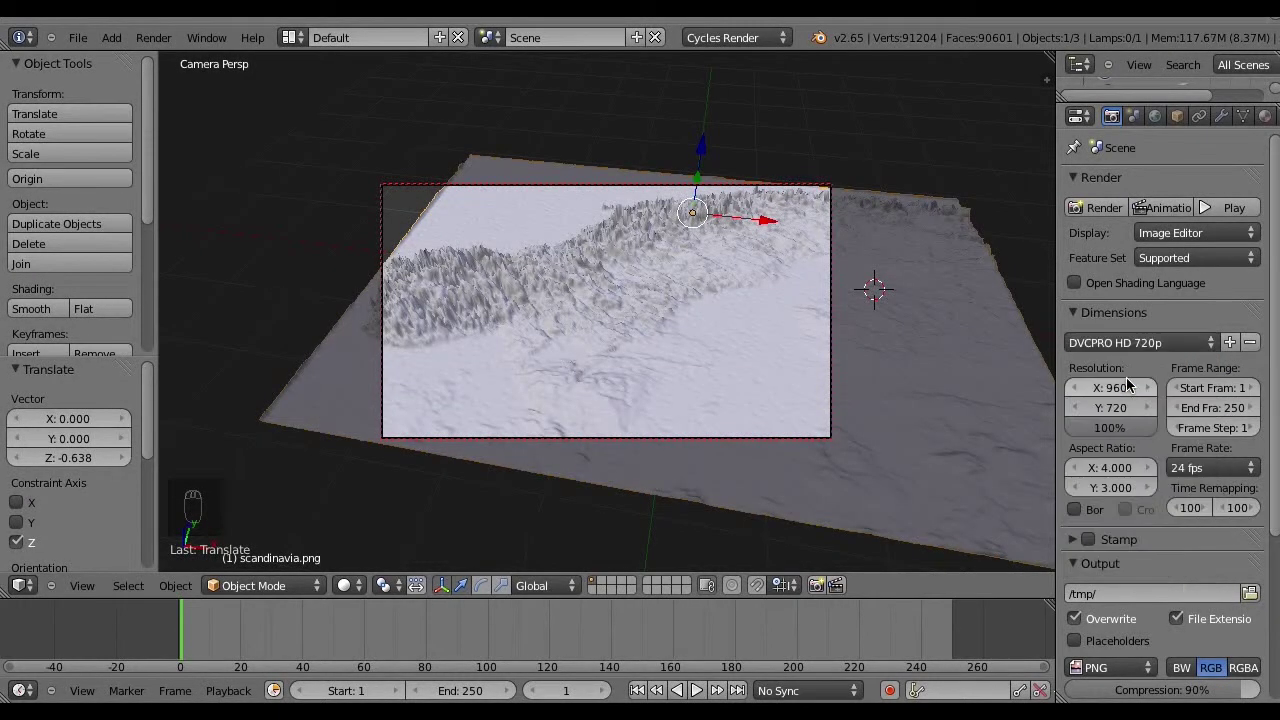
click(1225, 478)
click(1208, 525)
drag(1272, 495, 1272, 685)
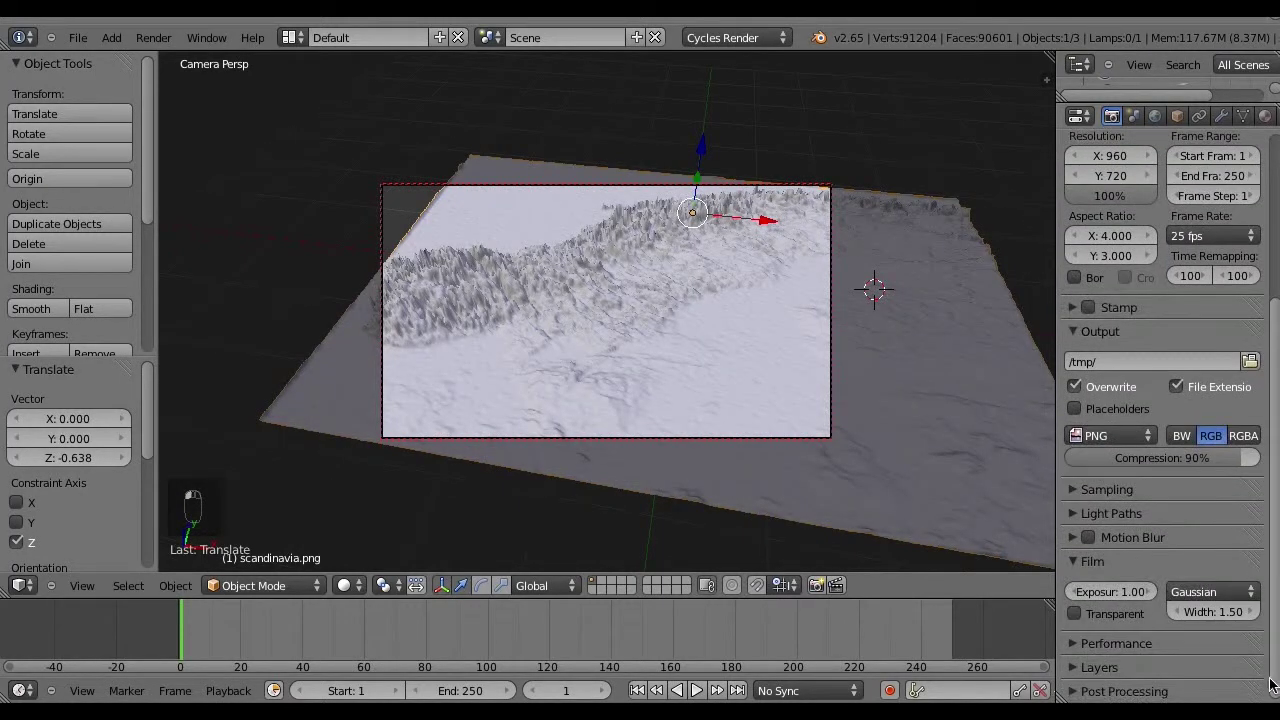
Set render samples to 81 and start a test render
click(1073, 490)
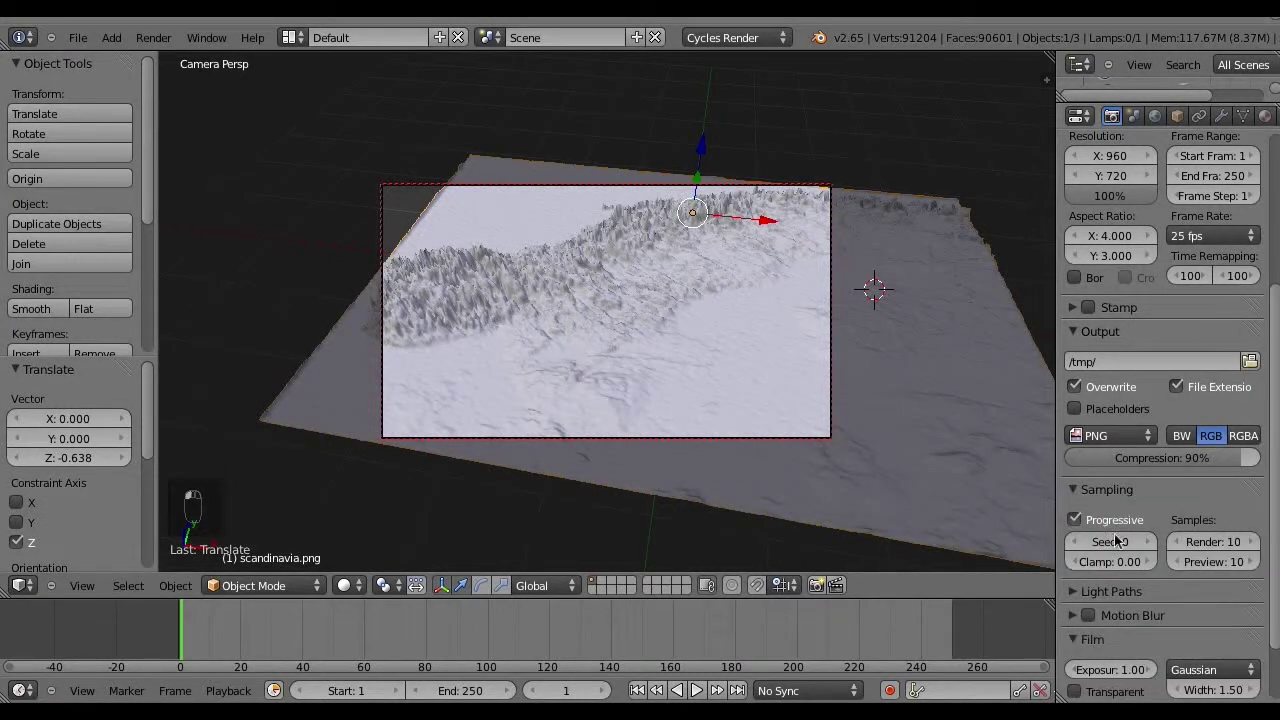
drag(1218, 546, 1227, 549)
scroll(1106, 224, up, 6)
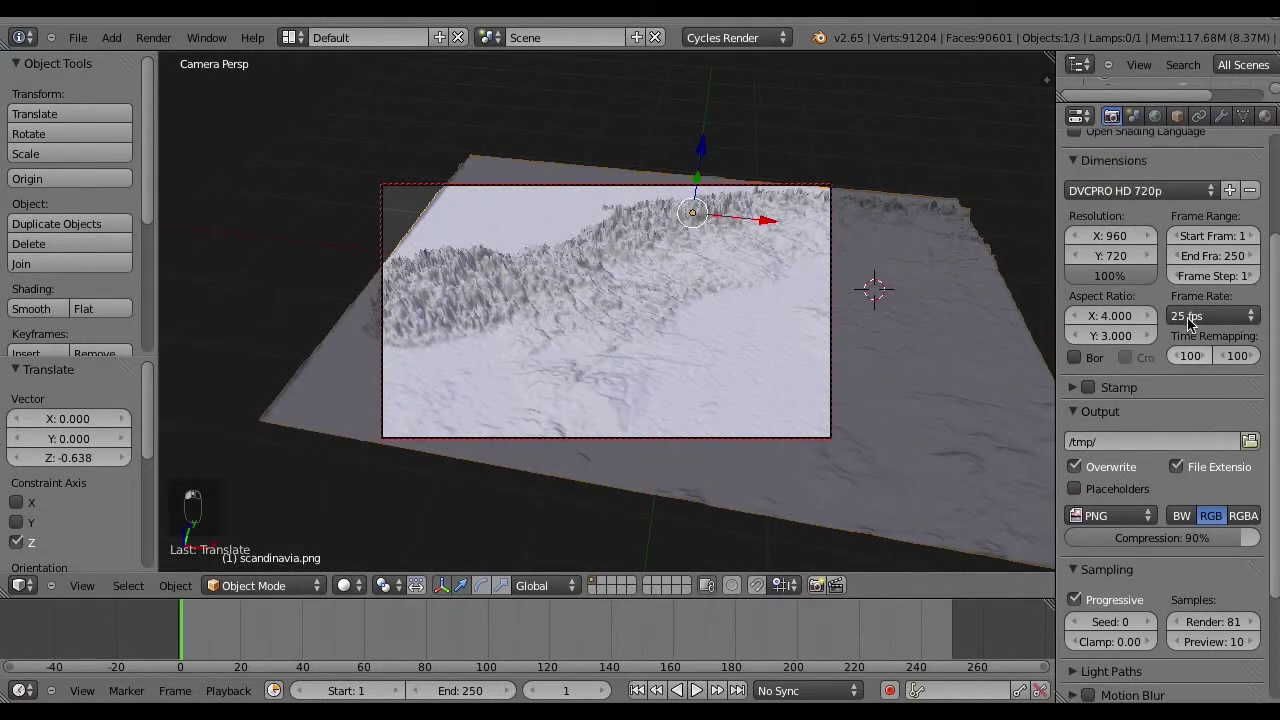
click(1097, 208)
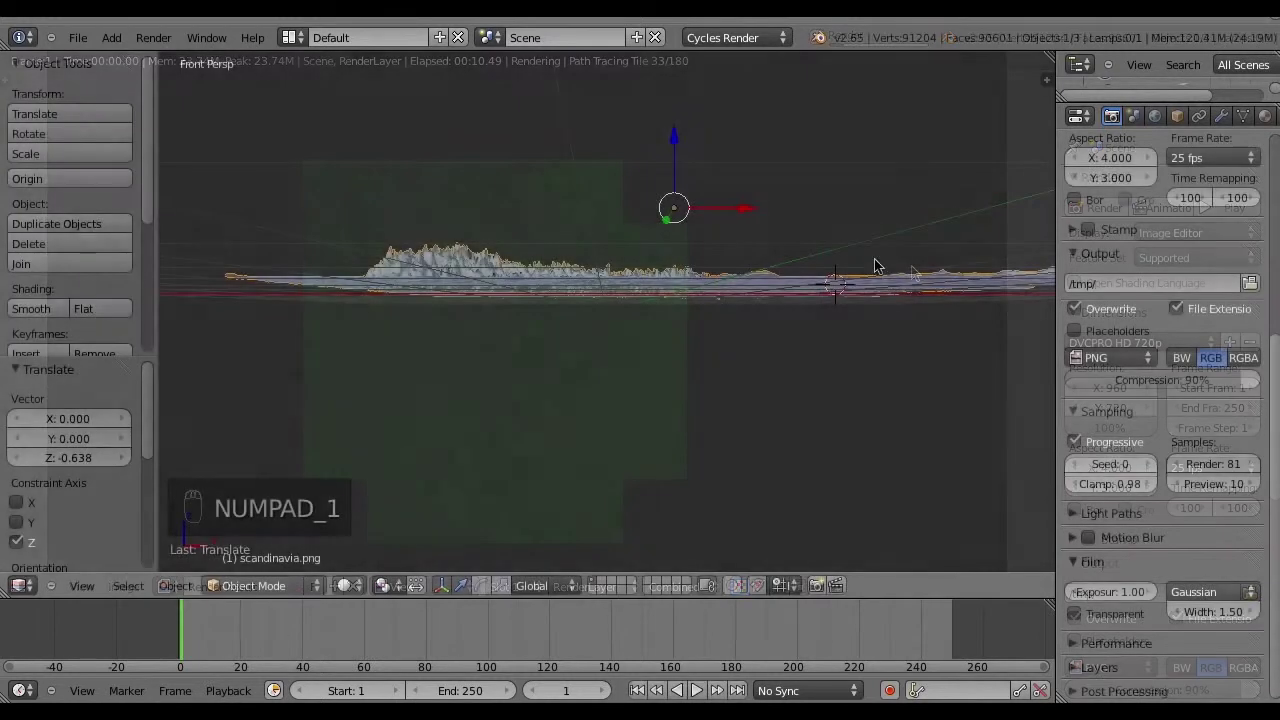
Zoom out over the whole terrain, select the lamp and start moving it
middle_drag(877, 263, 890, 420)
scroll(840, 330, down, 3)
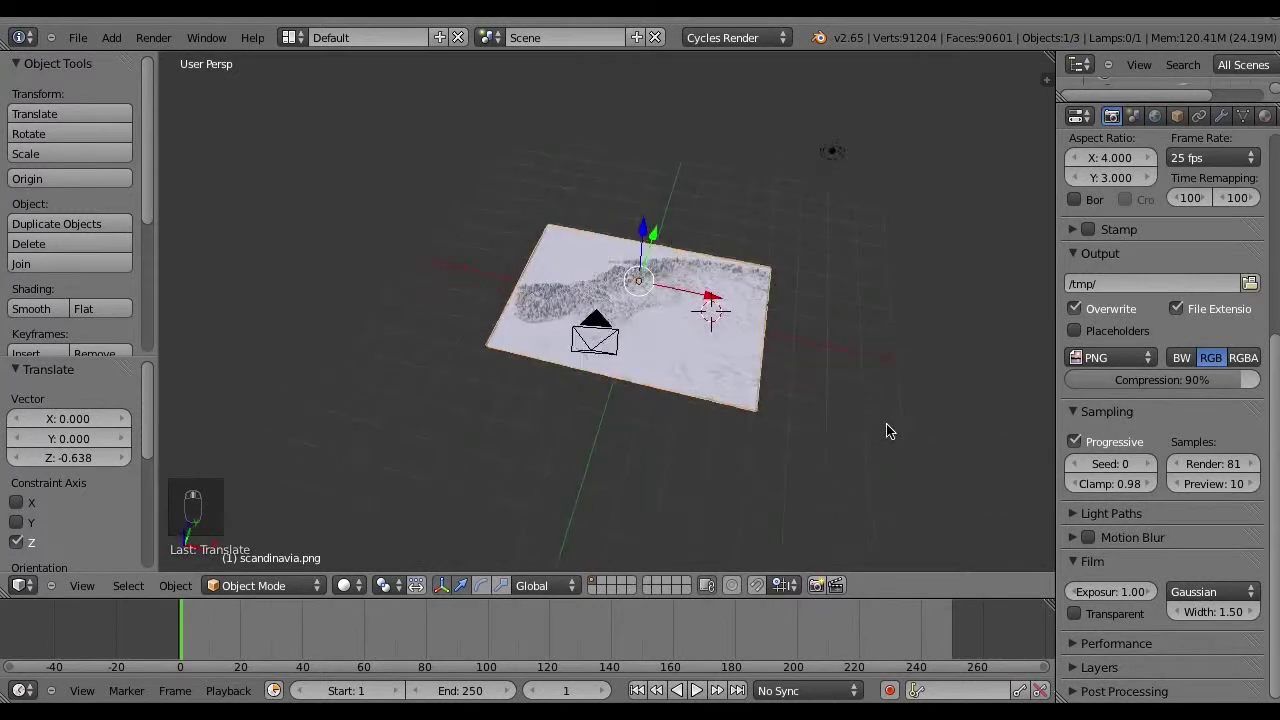
right_click(835, 155)
key(g)
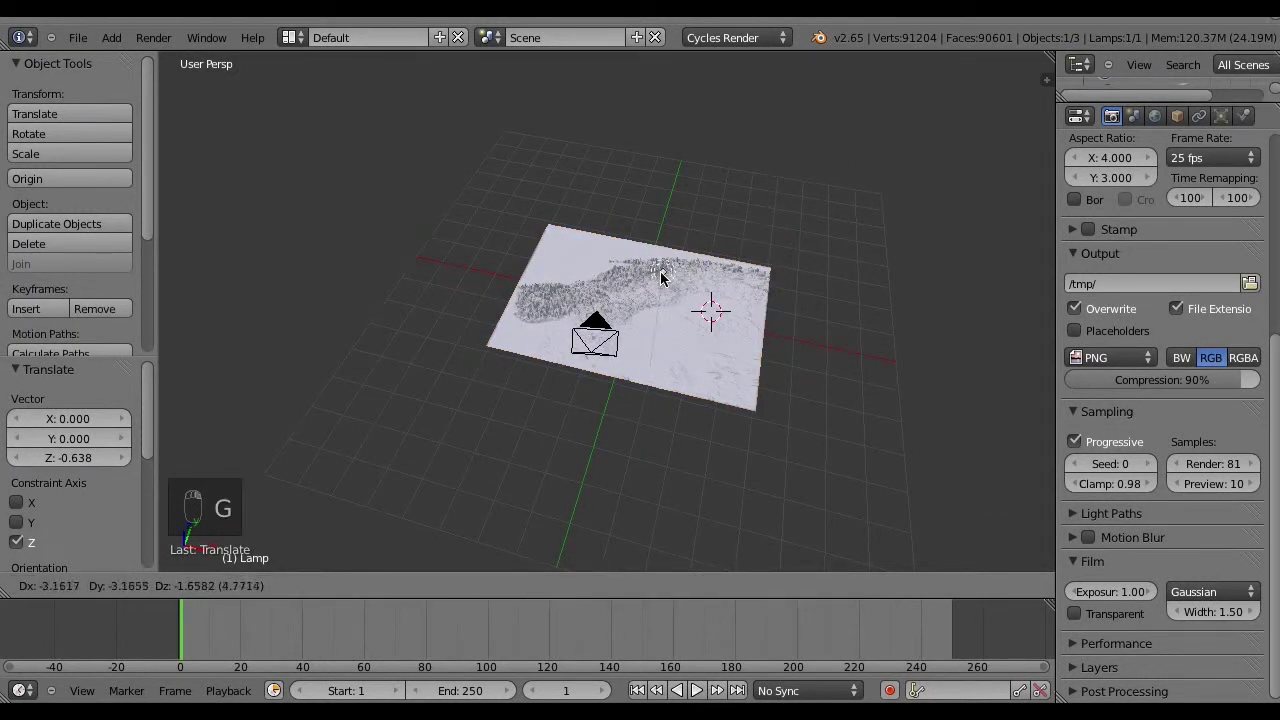
Place the lamp beside the terrain, make it a Sun and rotate it -6.875°
click(778, 344)
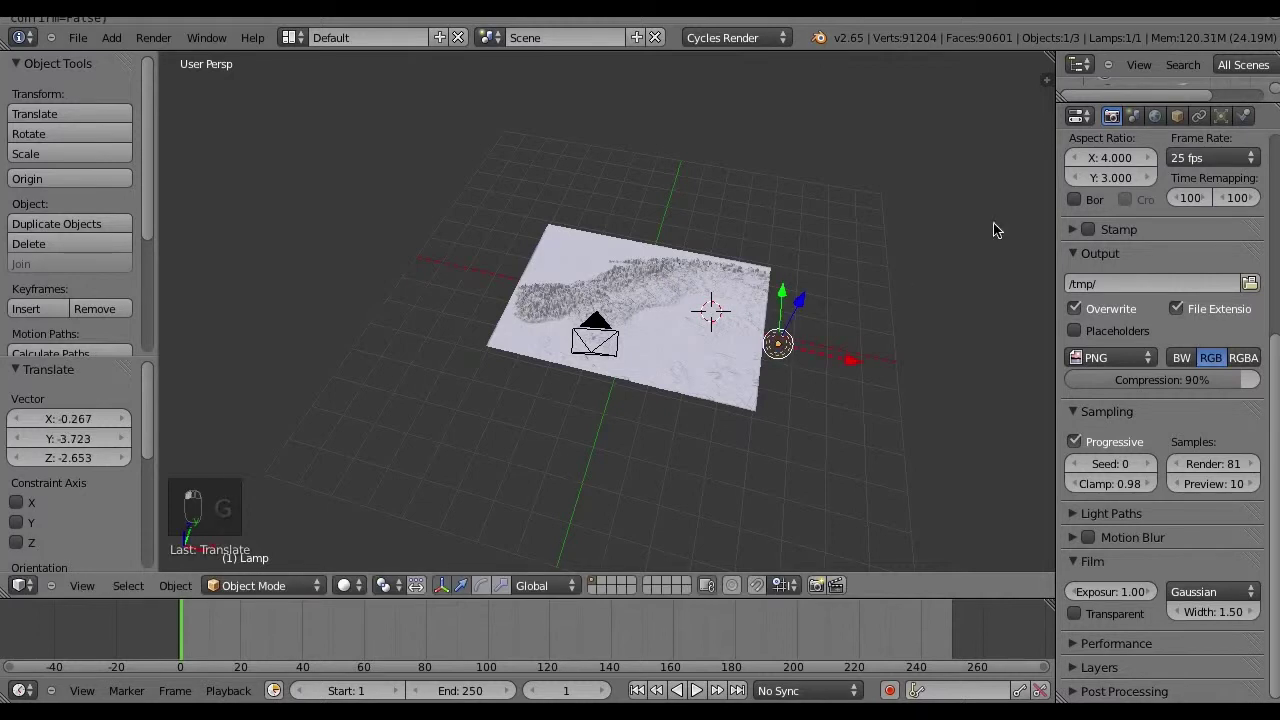
click(1221, 116)
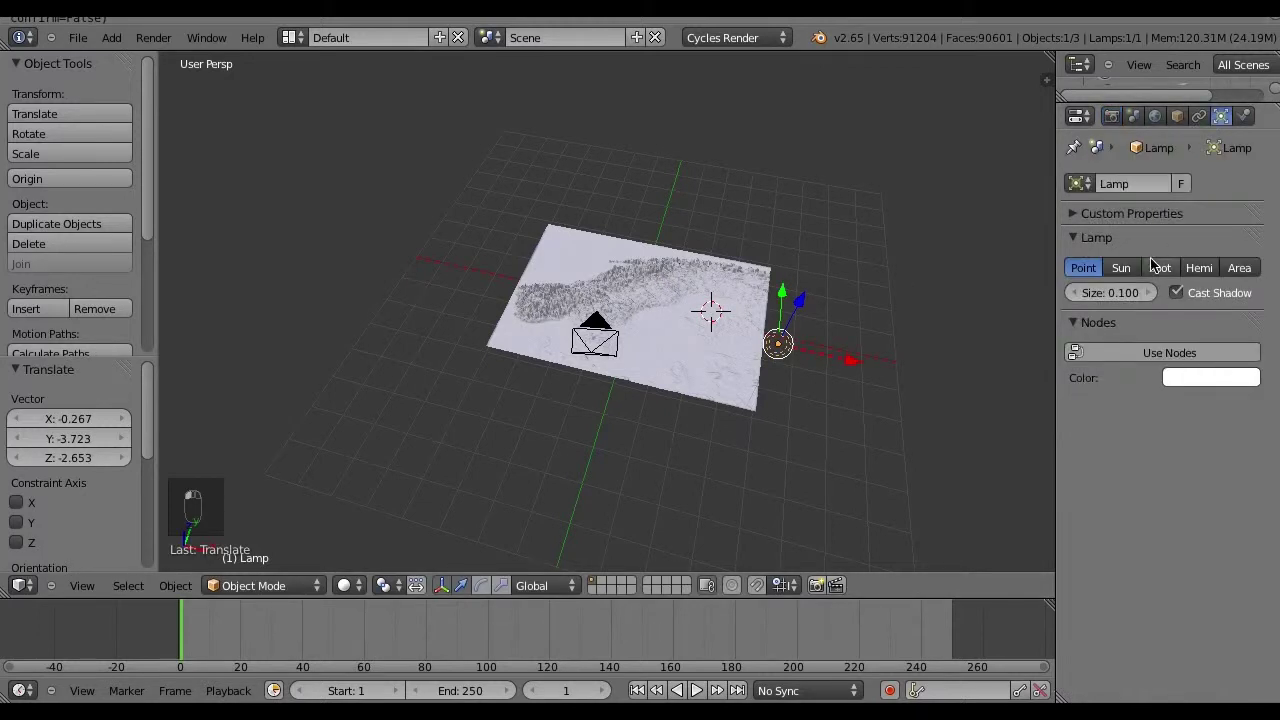
click(1121, 267)
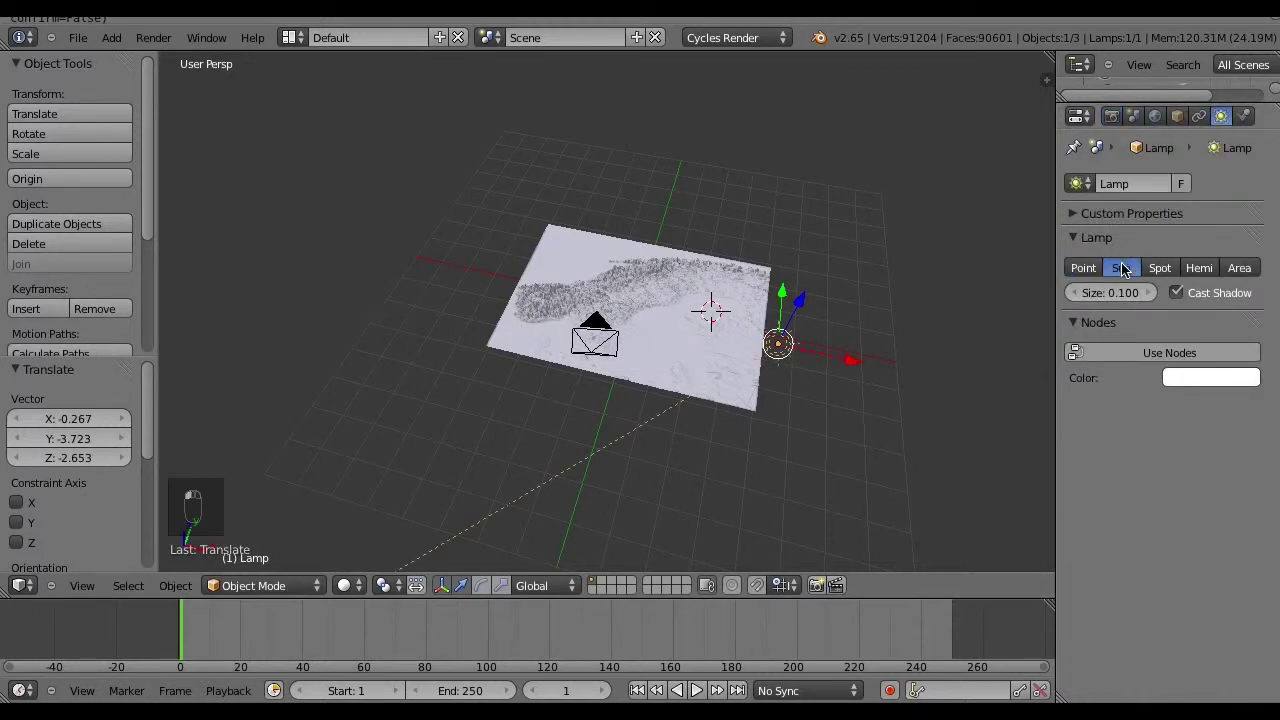
key(g)
key(r)
click(723, 356)
middle_drag(723, 356, 803, 280)
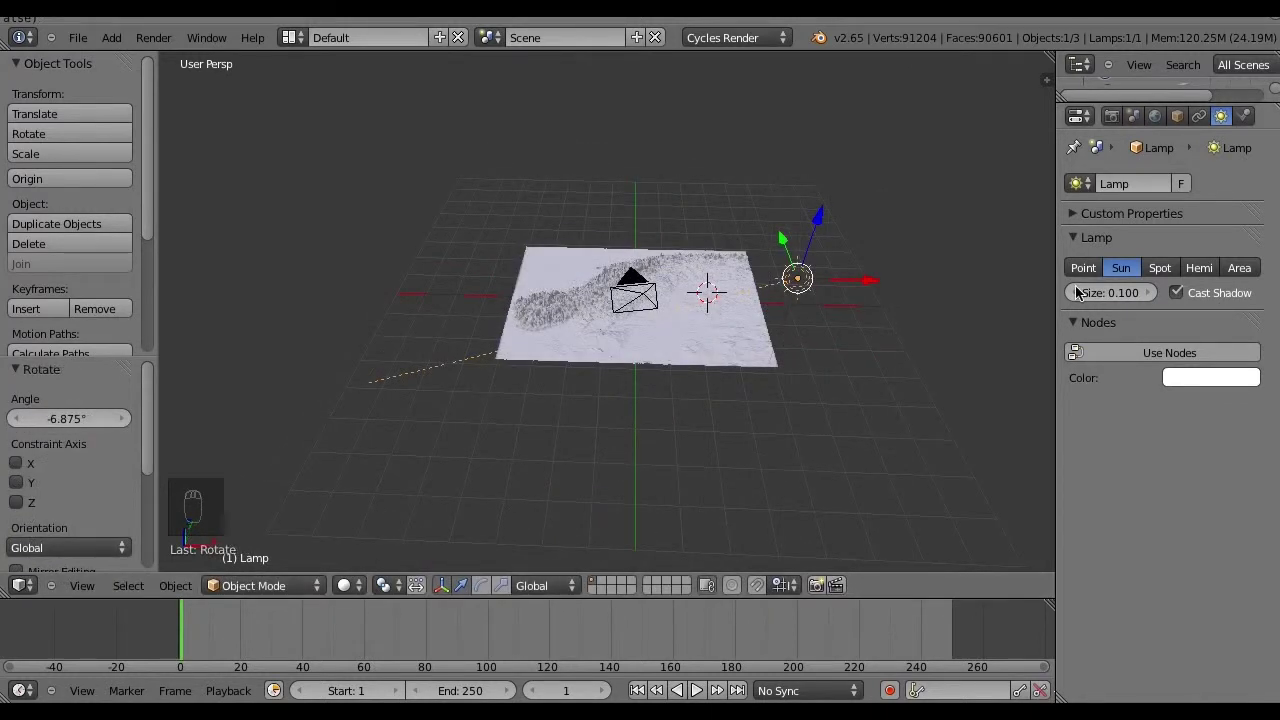
Enable nodes on the sun lamp and set its emission strength to 3
click(1151, 350)
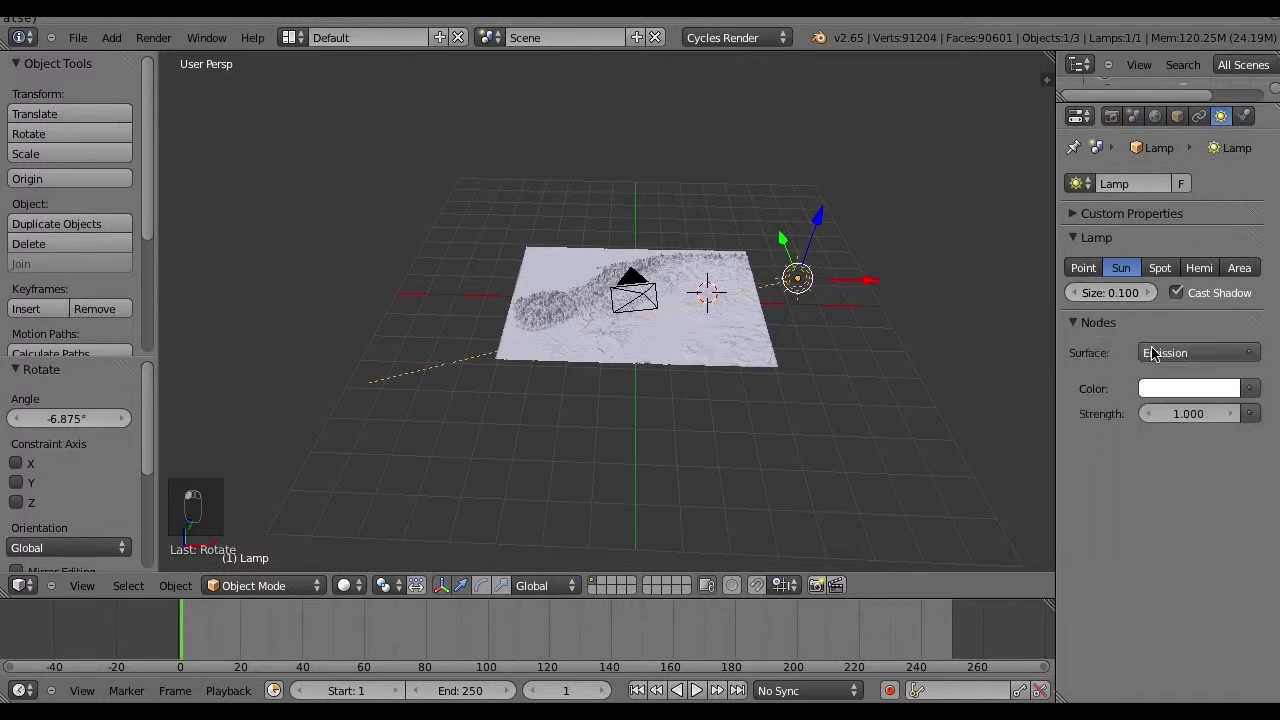
click(1188, 418)
text(3)
key(Return)
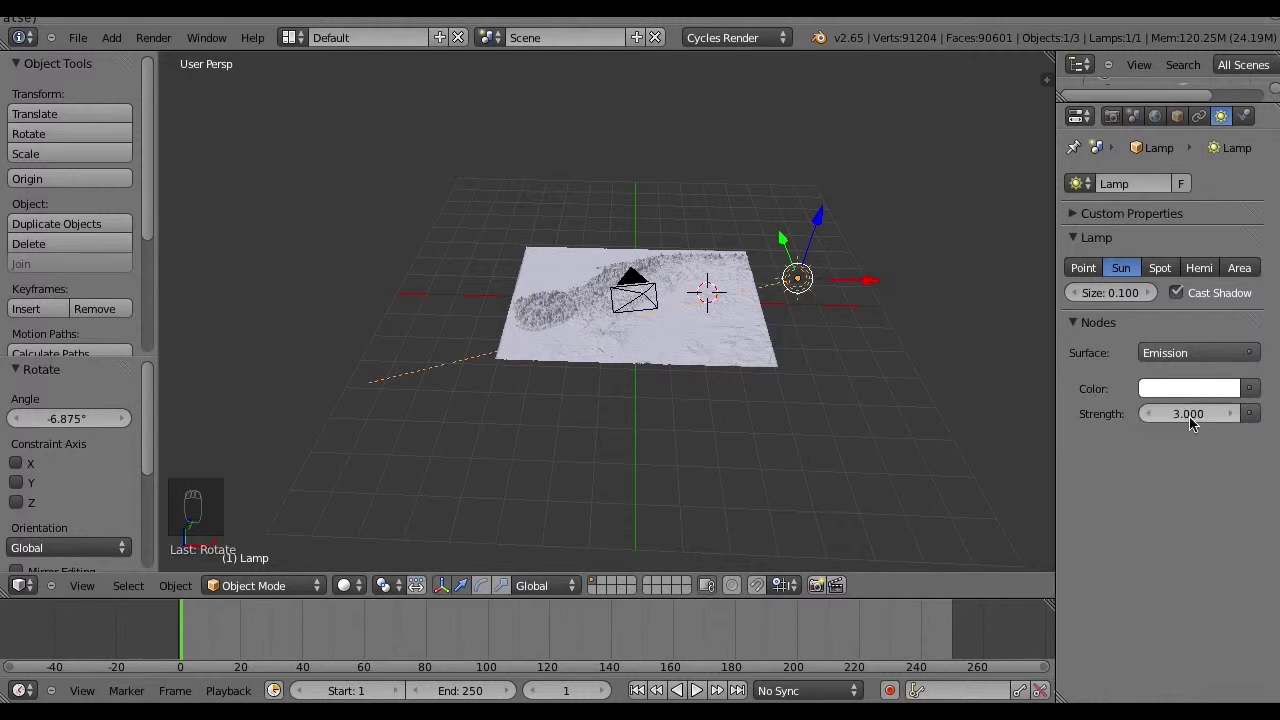
Render the sunlit green terrain in Cycles through the scene camera
click(1111, 117)
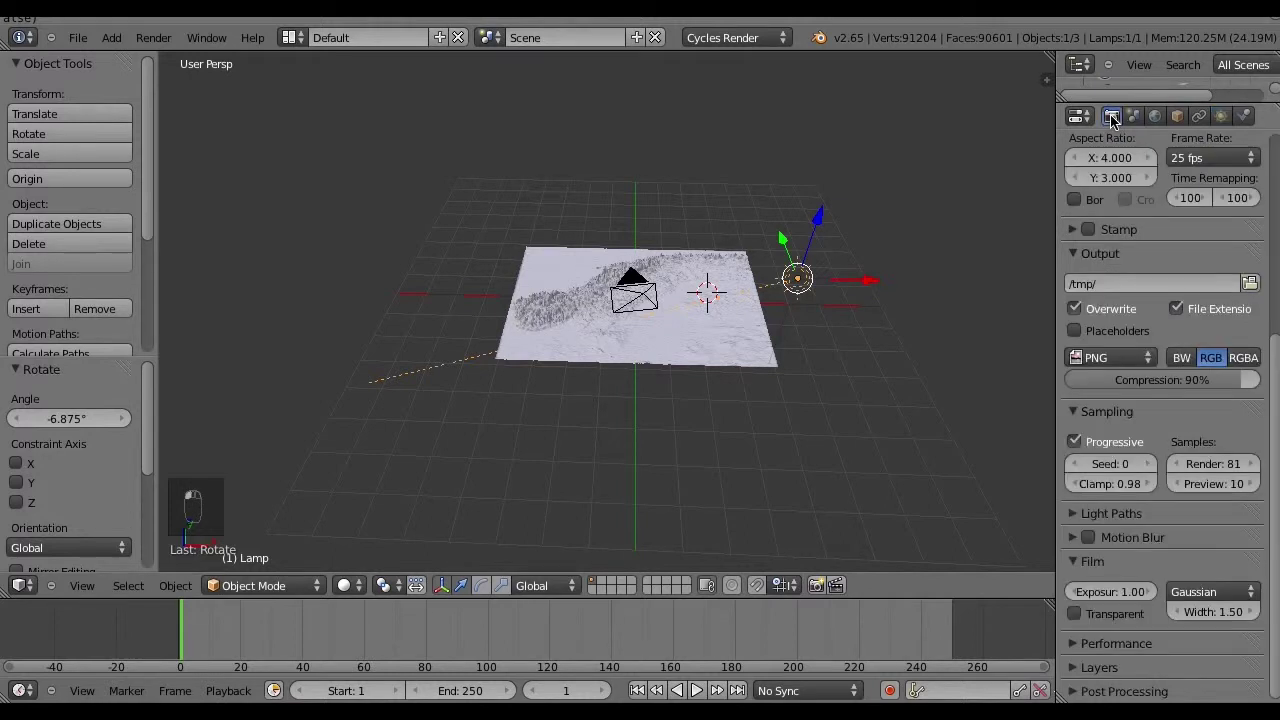
scroll(1128, 232, up, 8)
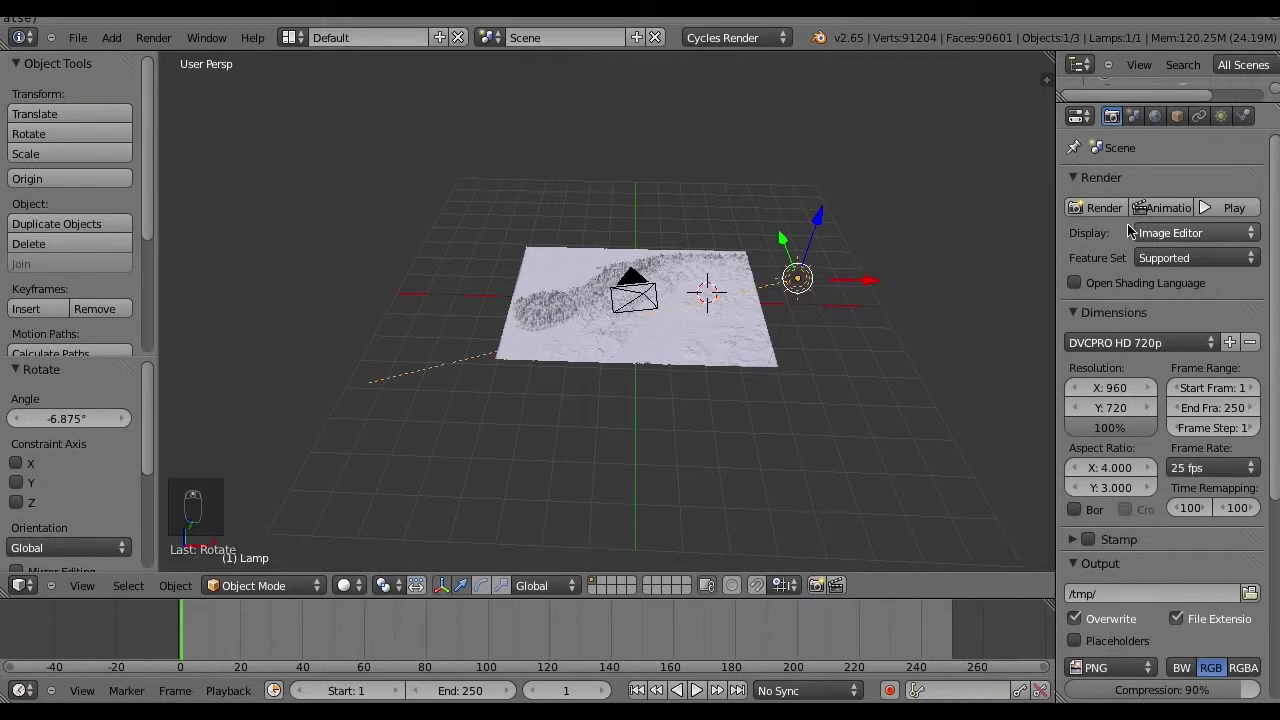
key(KP_0)
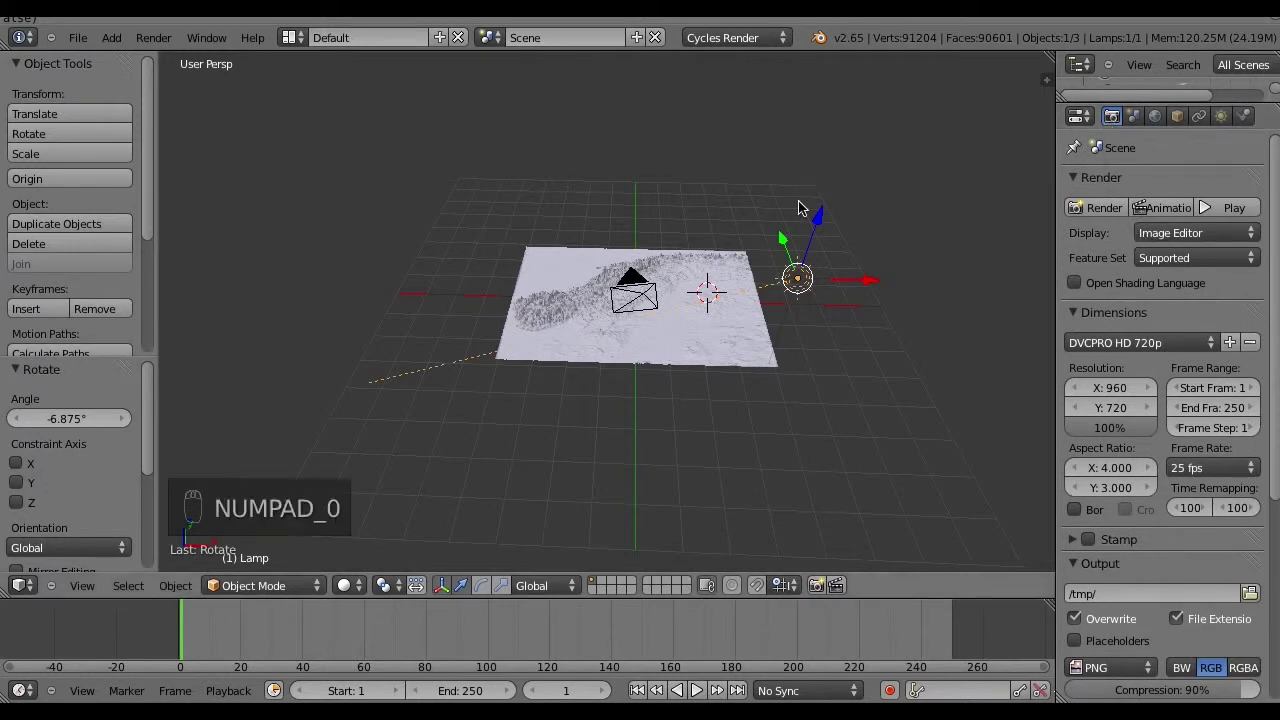
click(1100, 208)
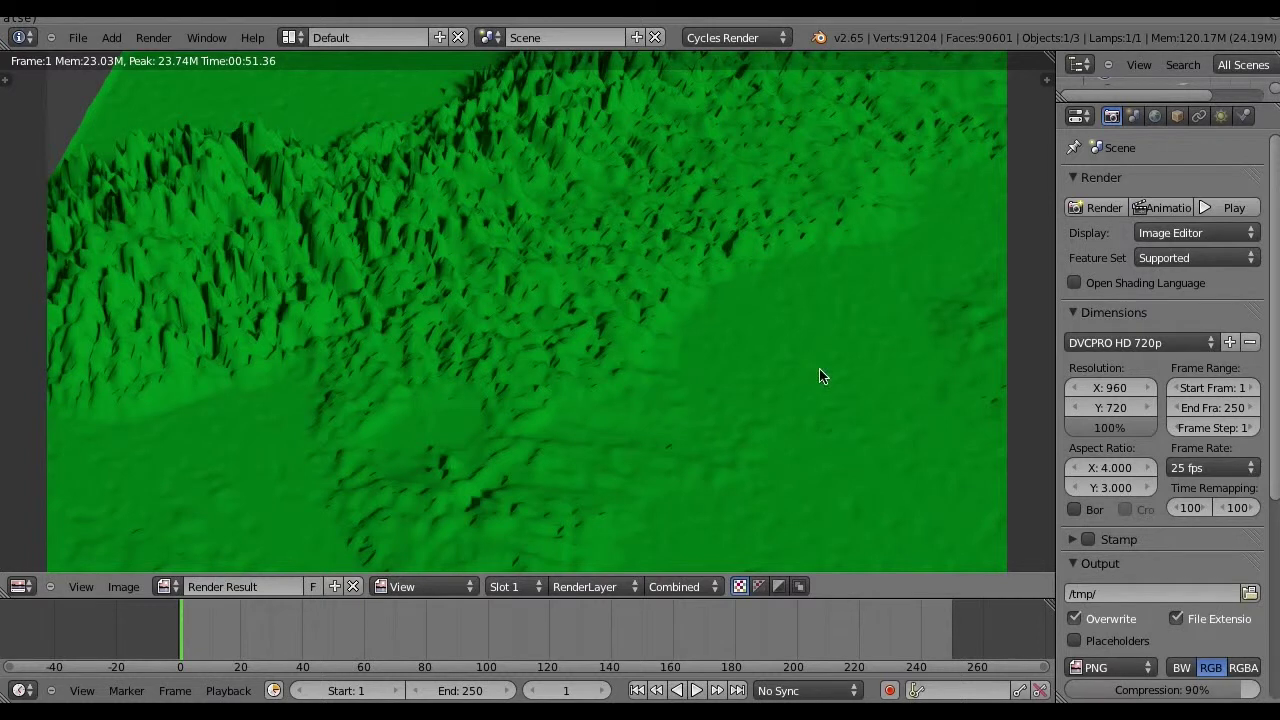
Leave the render and add a new plane mesh at the world origin
key(Escape)
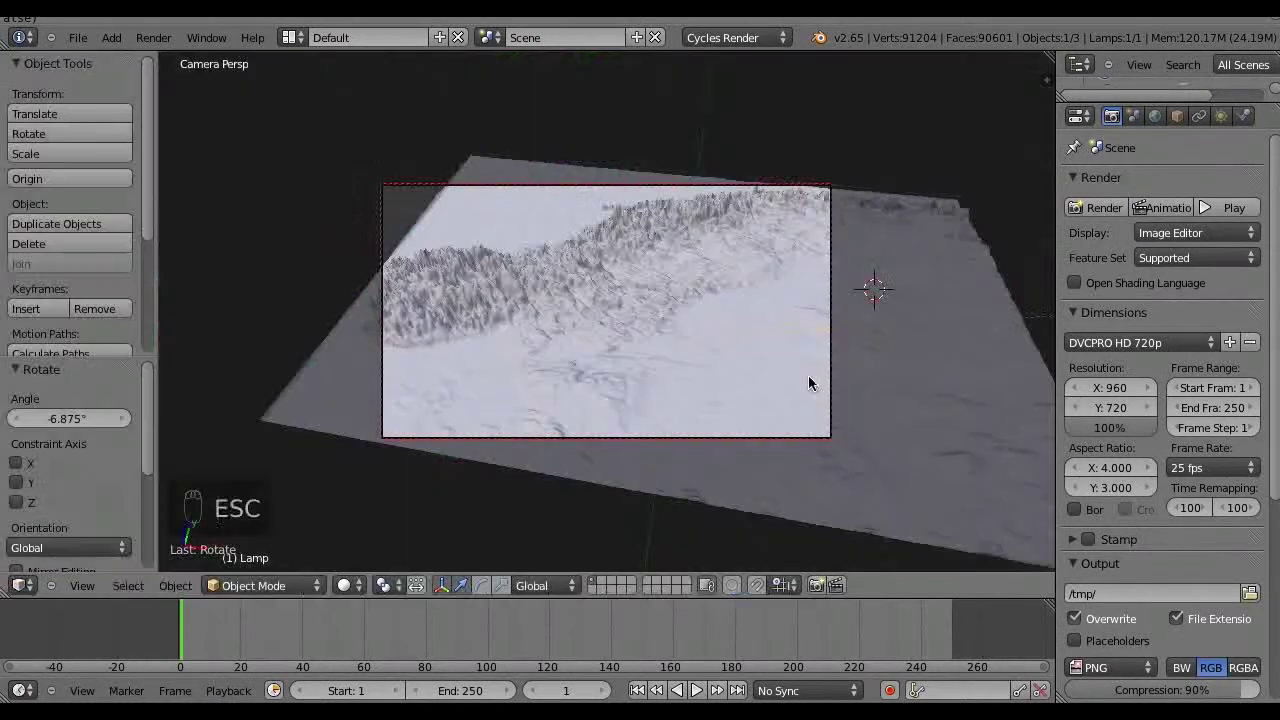
click(111, 37)
mouse_move(130, 57)
click(322, 59)
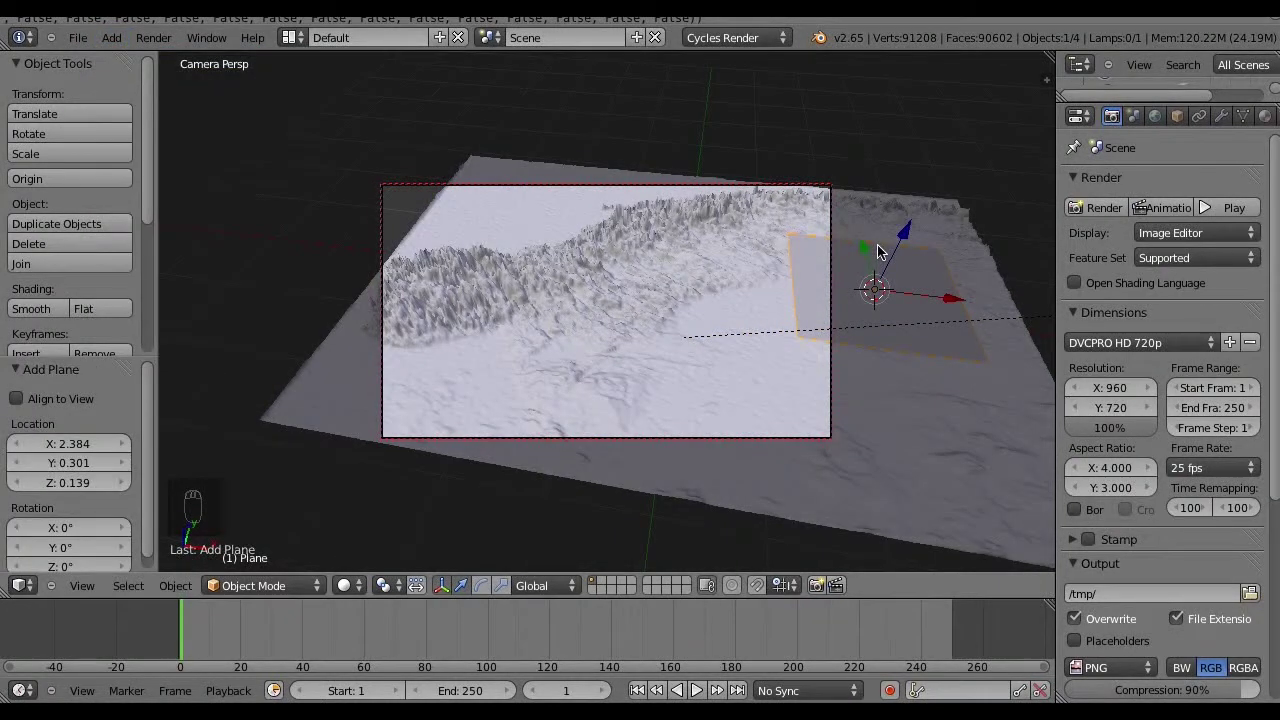
key(alt+g)
Scale the plane to 5.348 and lower it -0.08053 along Z
key(s)
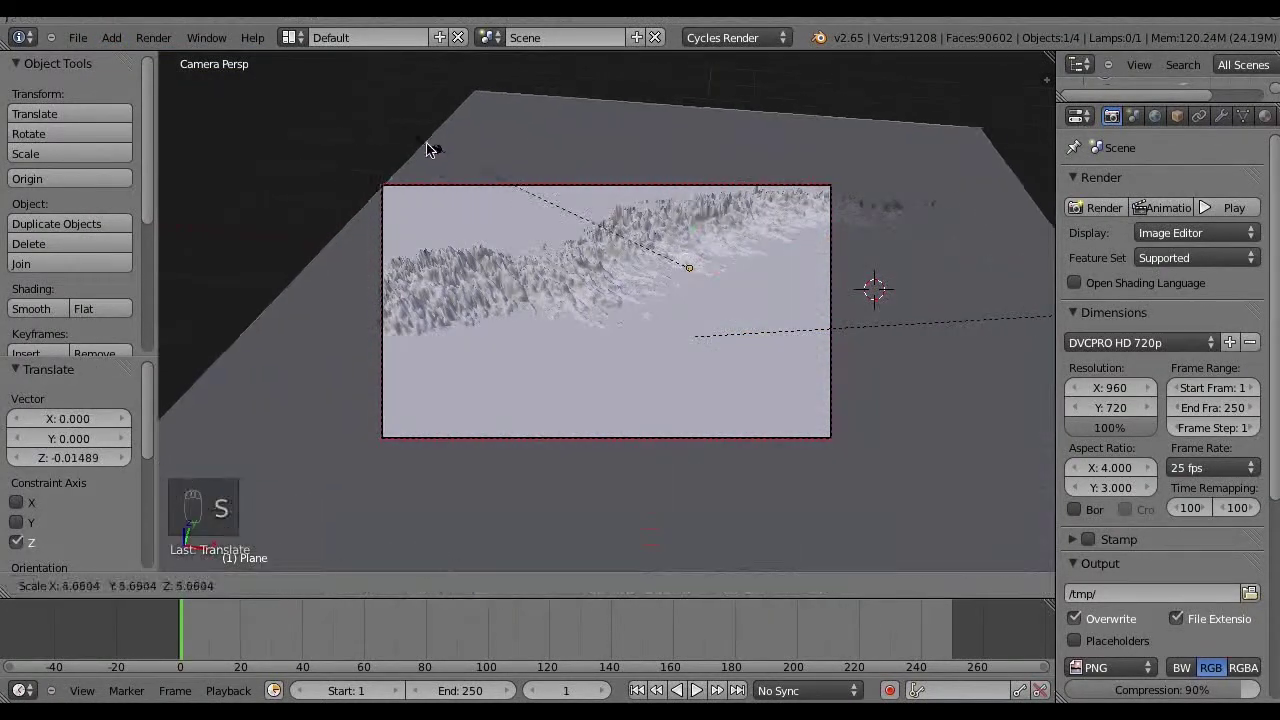
click(428, 143)
key(g)
key(z)
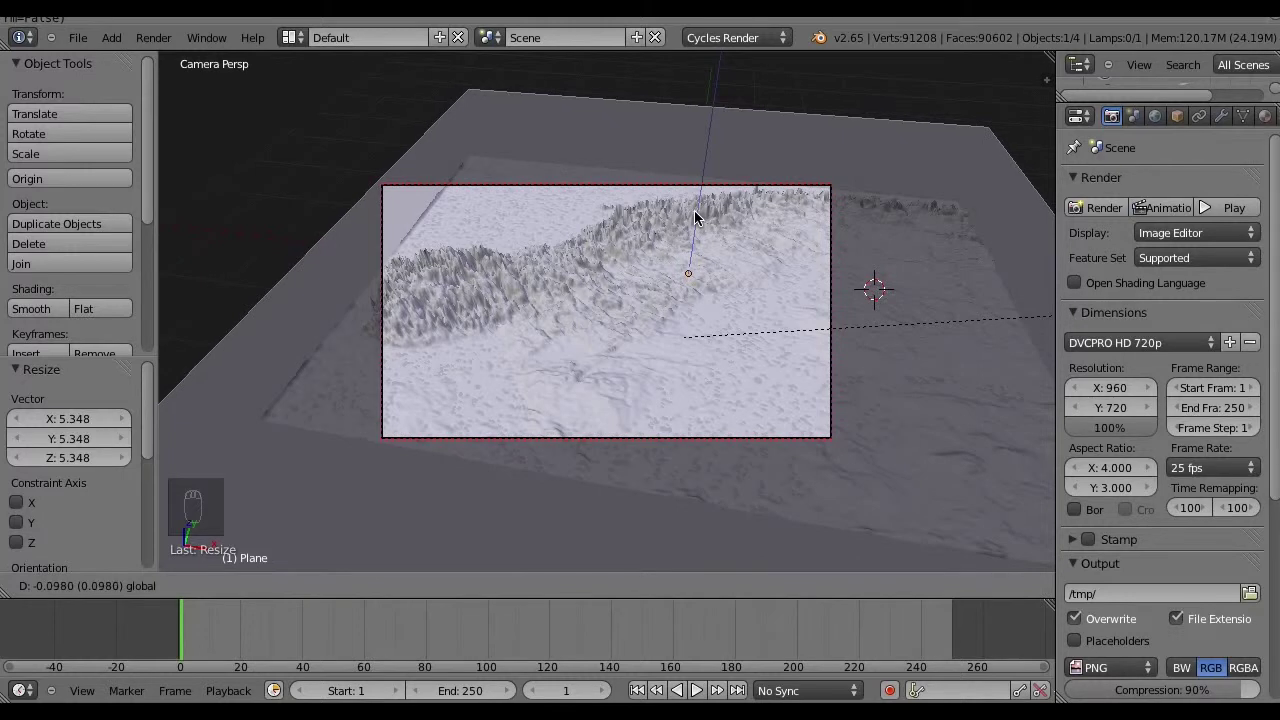
click(697, 212)
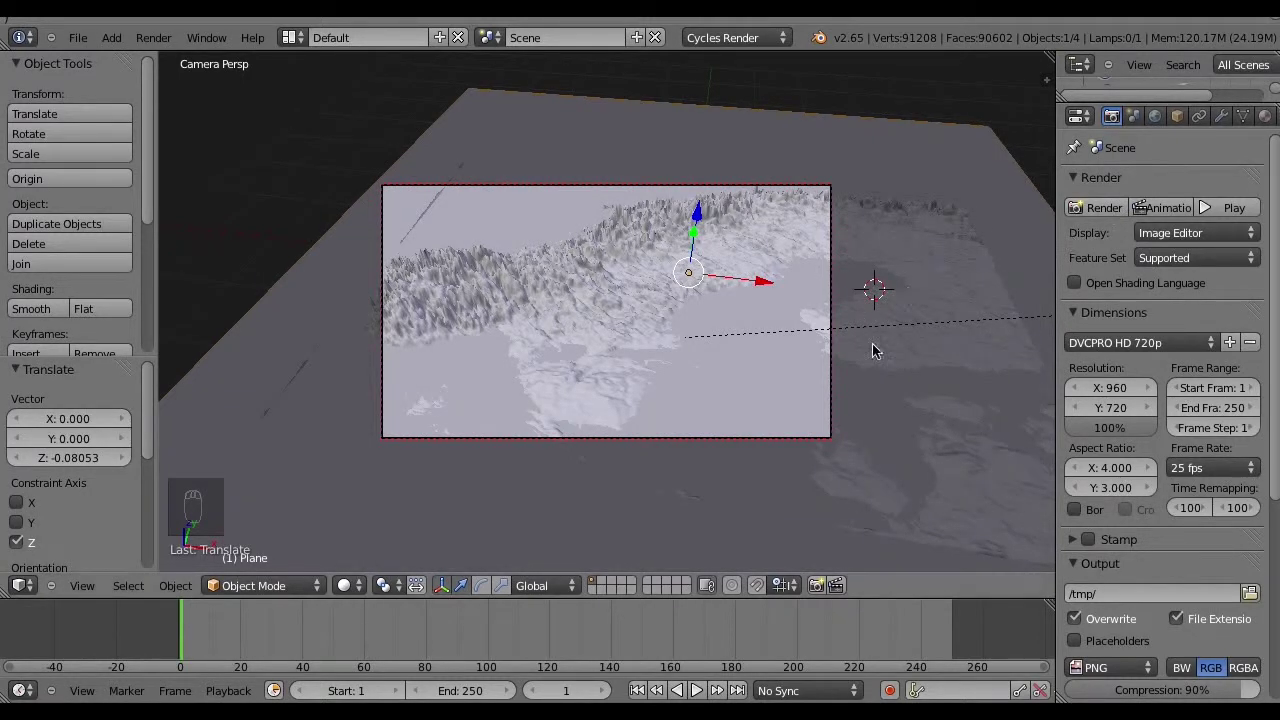
Give the plane a new material with a light blue diffuse colour
click(1264, 117)
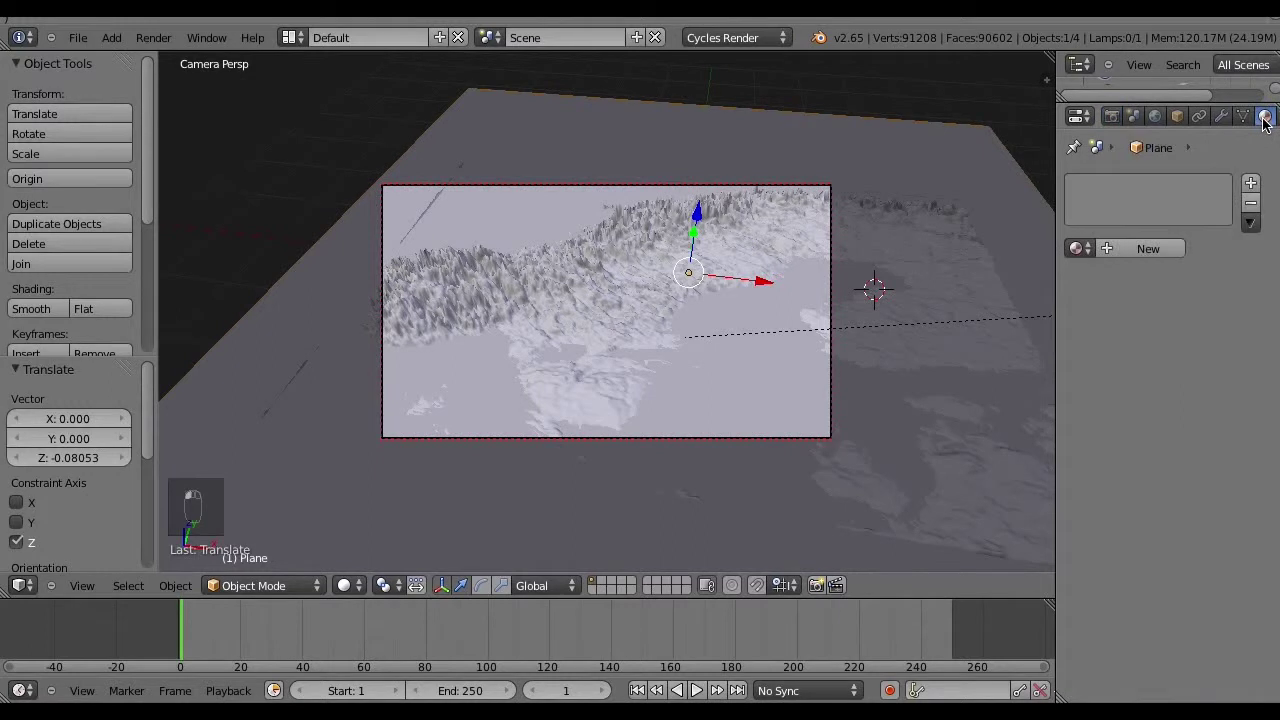
click(1150, 249)
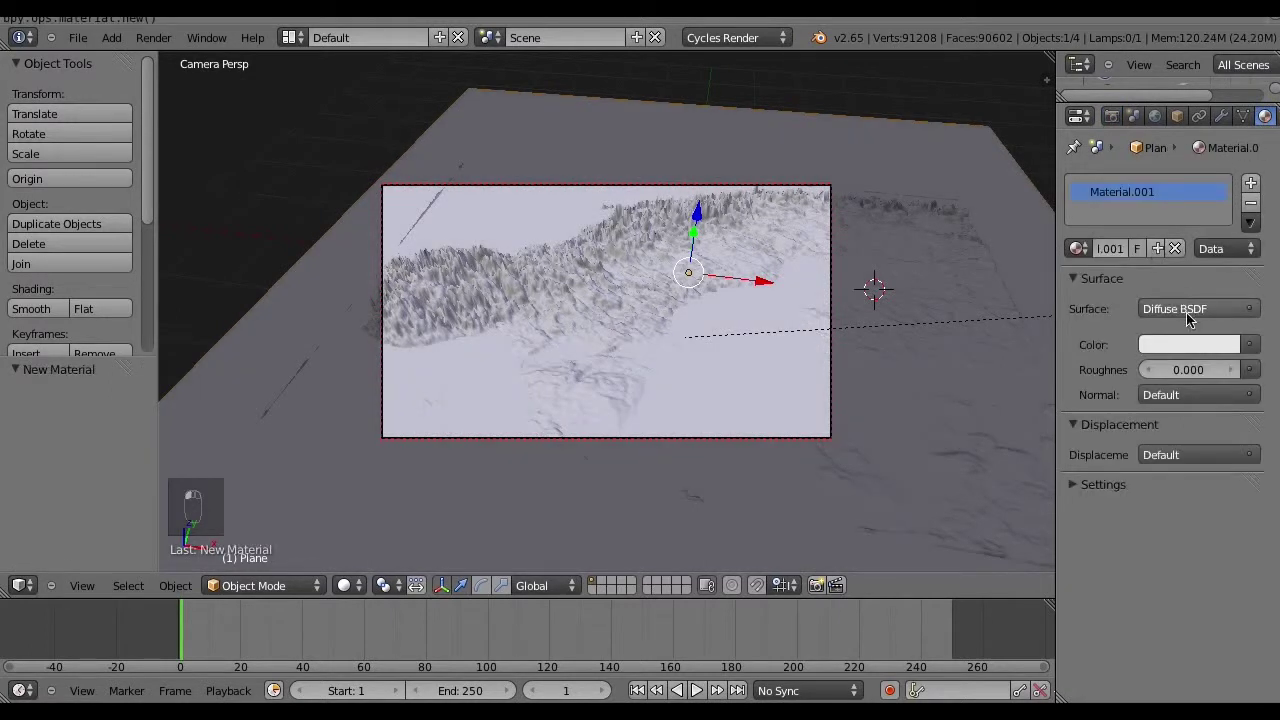
click(1188, 346)
click(1170, 150)
click(1224, 68)
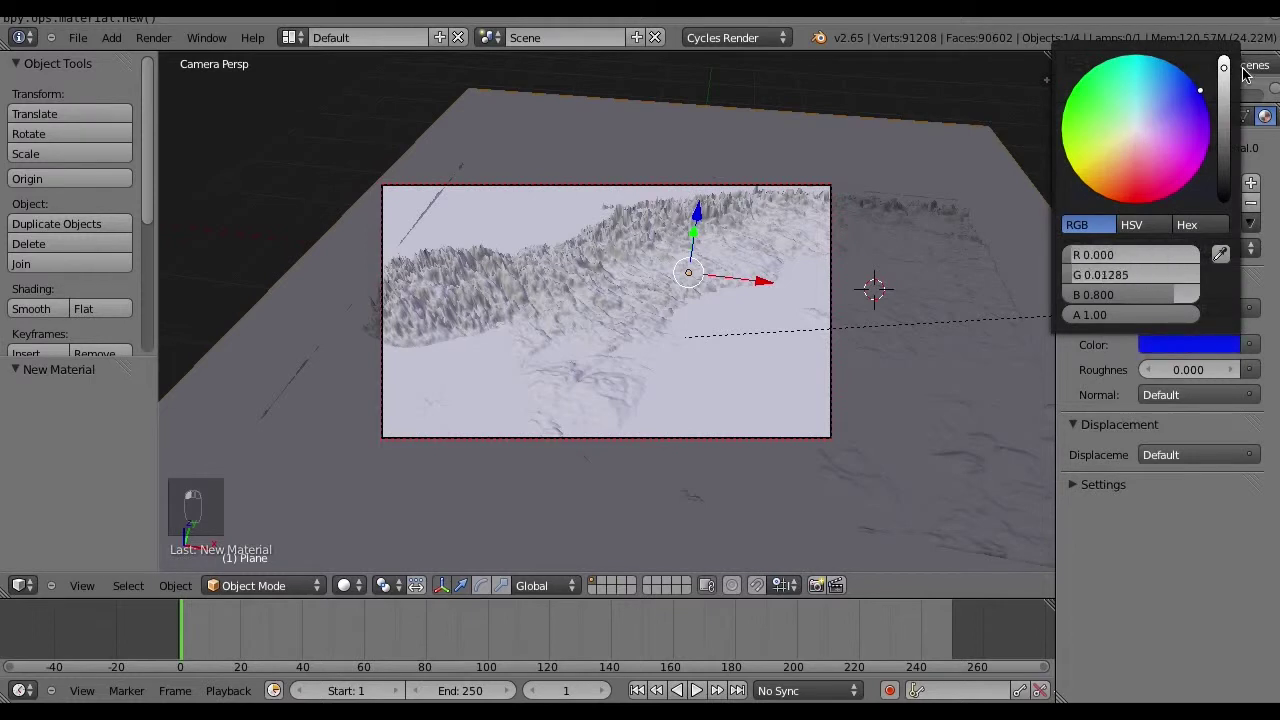
drag(1206, 100, 1203, 102)
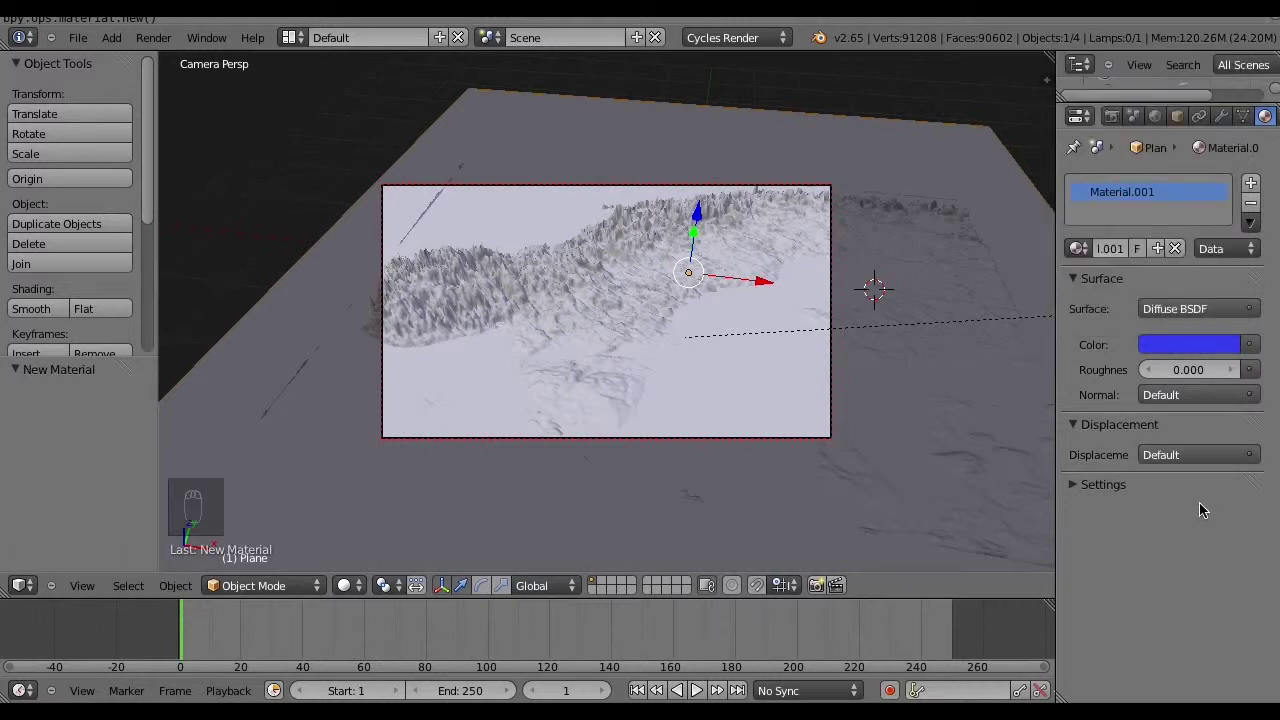
Raise the water plane slightly and start a new Cycles render
drag(697, 214, 697, 212)
click(1111, 116)
click(1101, 209)
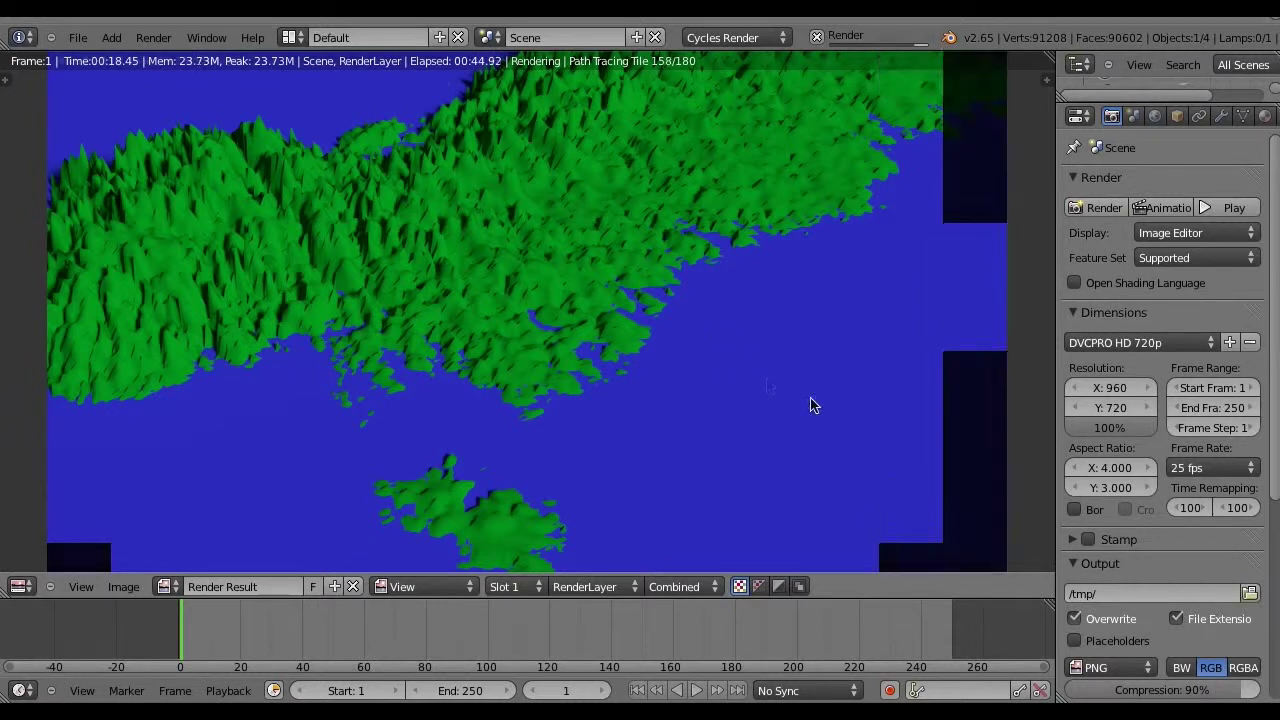
key(Escape)
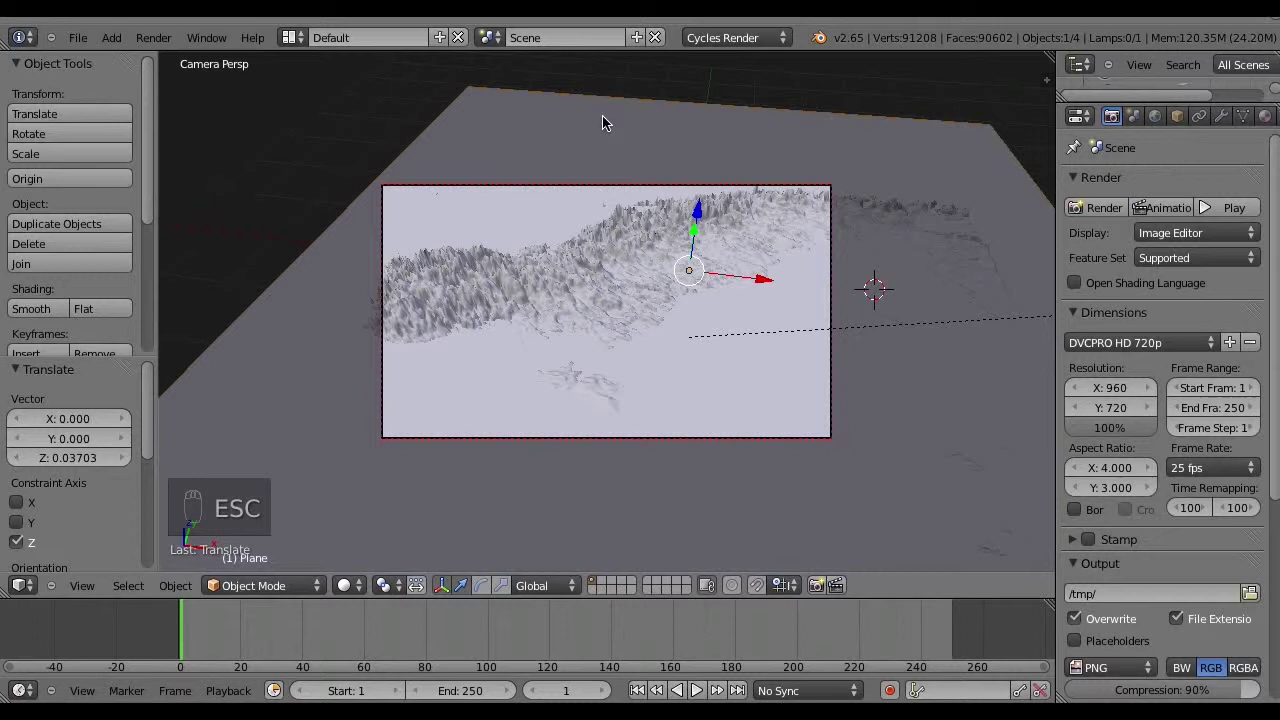
Edit the plane's mesh, cancel an extrusion, then return to object mode and camera view
key(Tab)
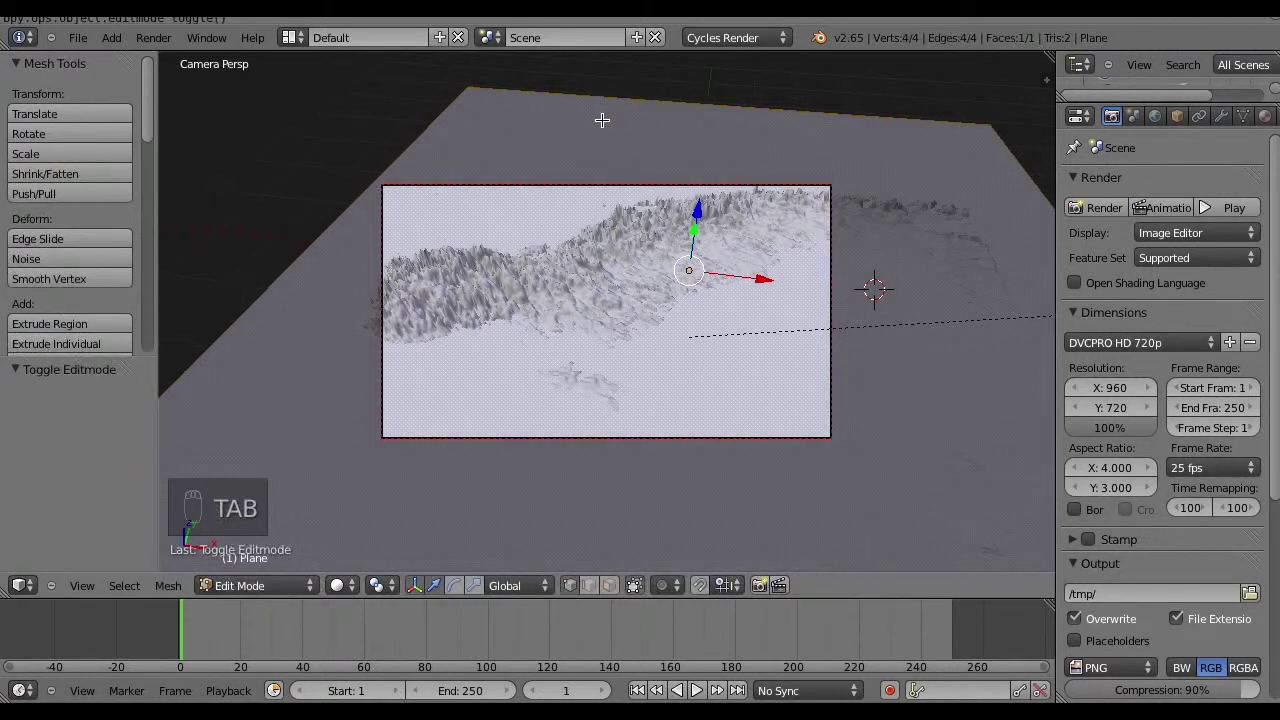
key(e)
right_click(602, 120)
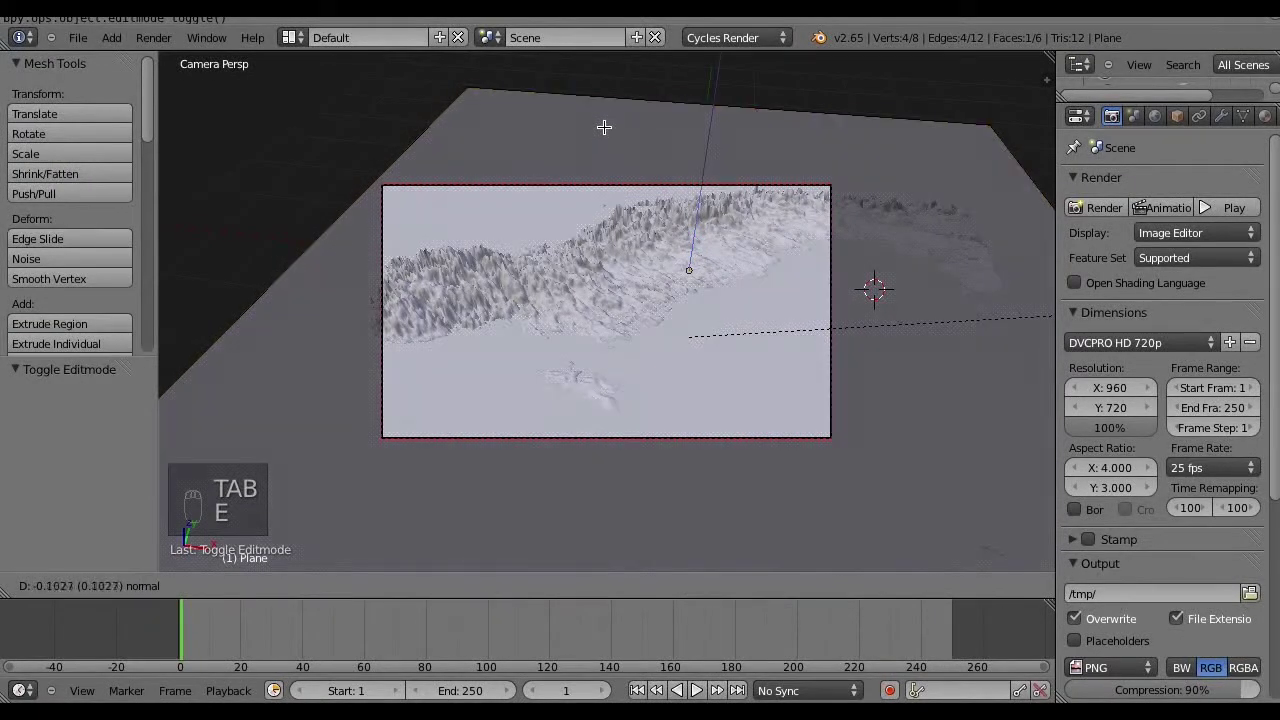
key(a)
key(Tab)
key(KP_0)
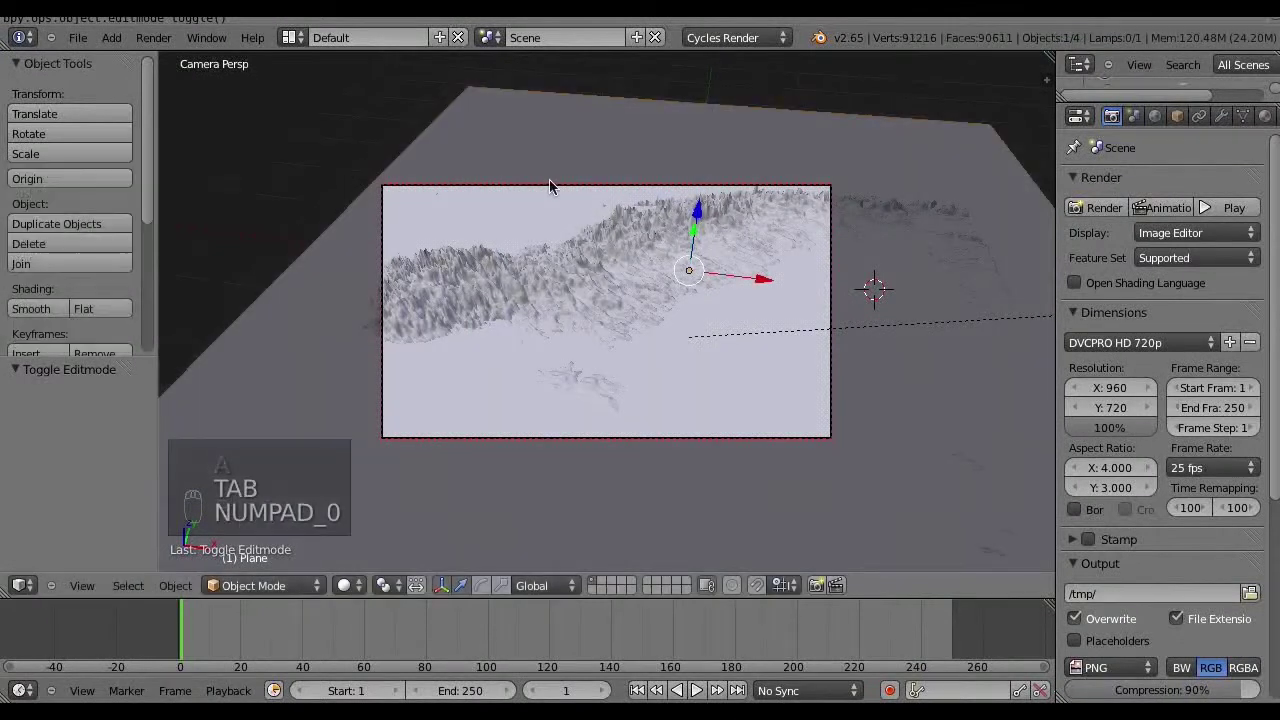
Change the water material's surface to Glass BSDF and render the scene
click(1265, 120)
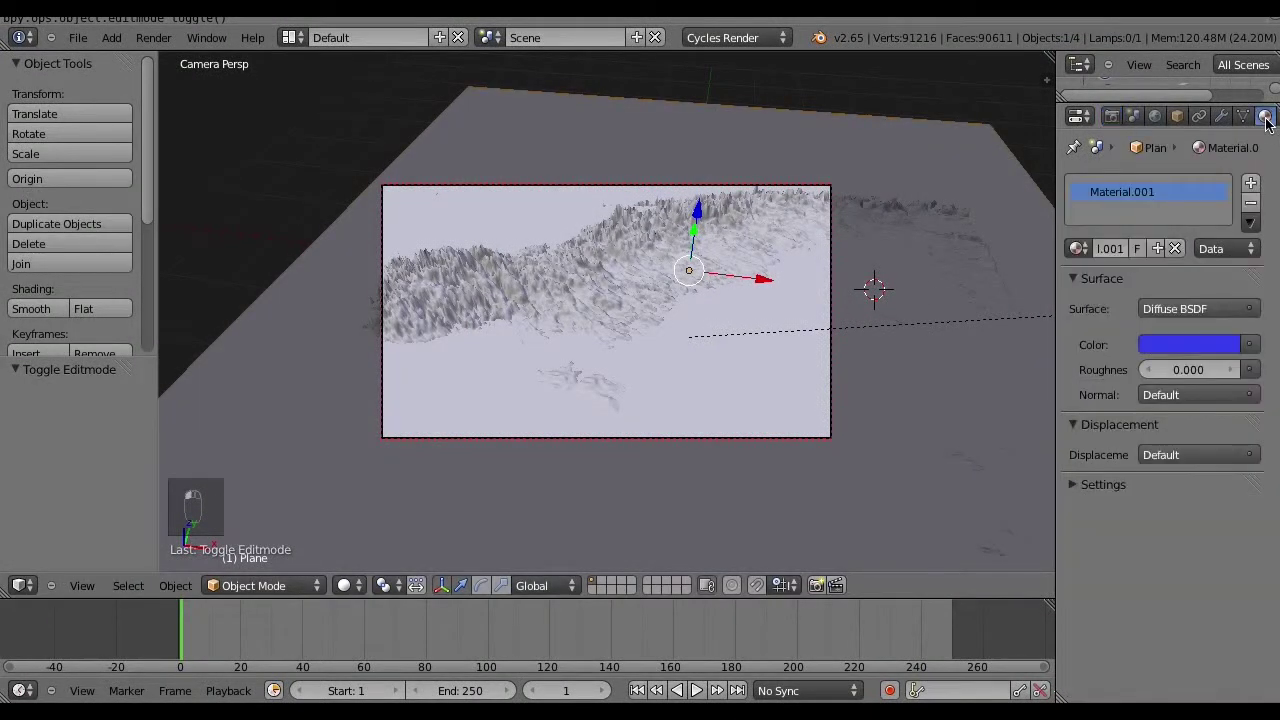
click(1194, 316)
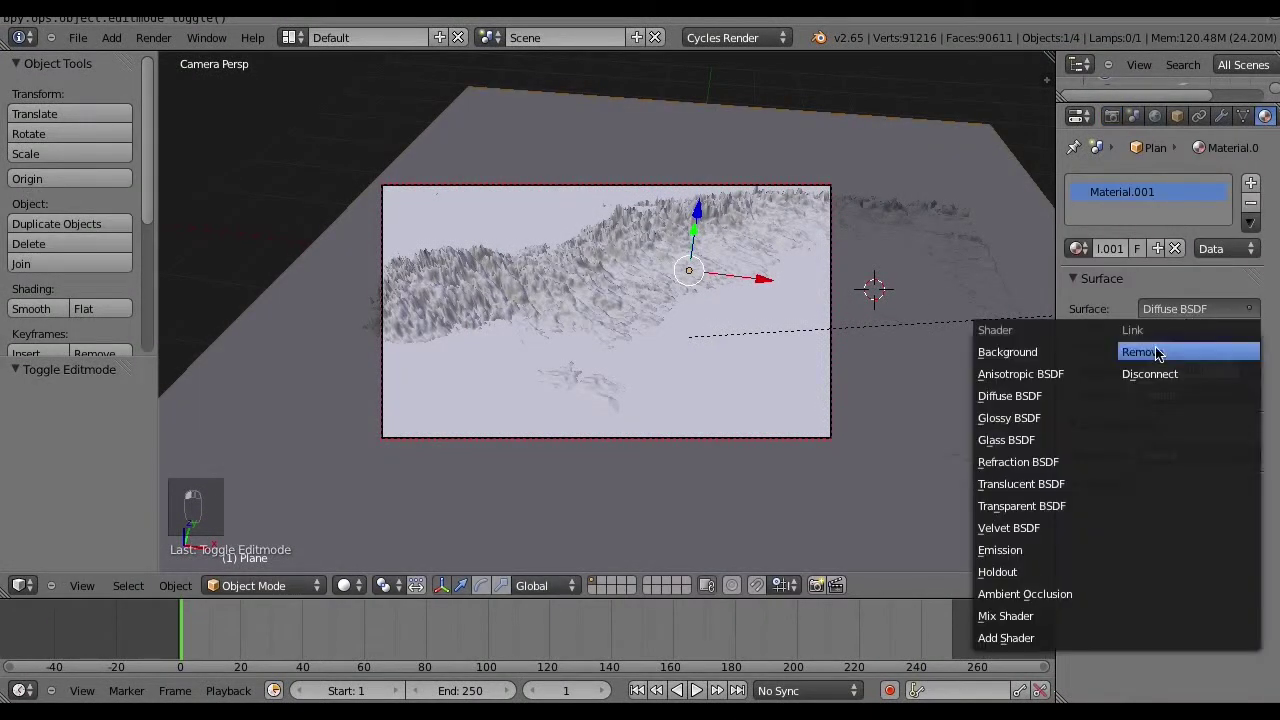
click(1062, 441)
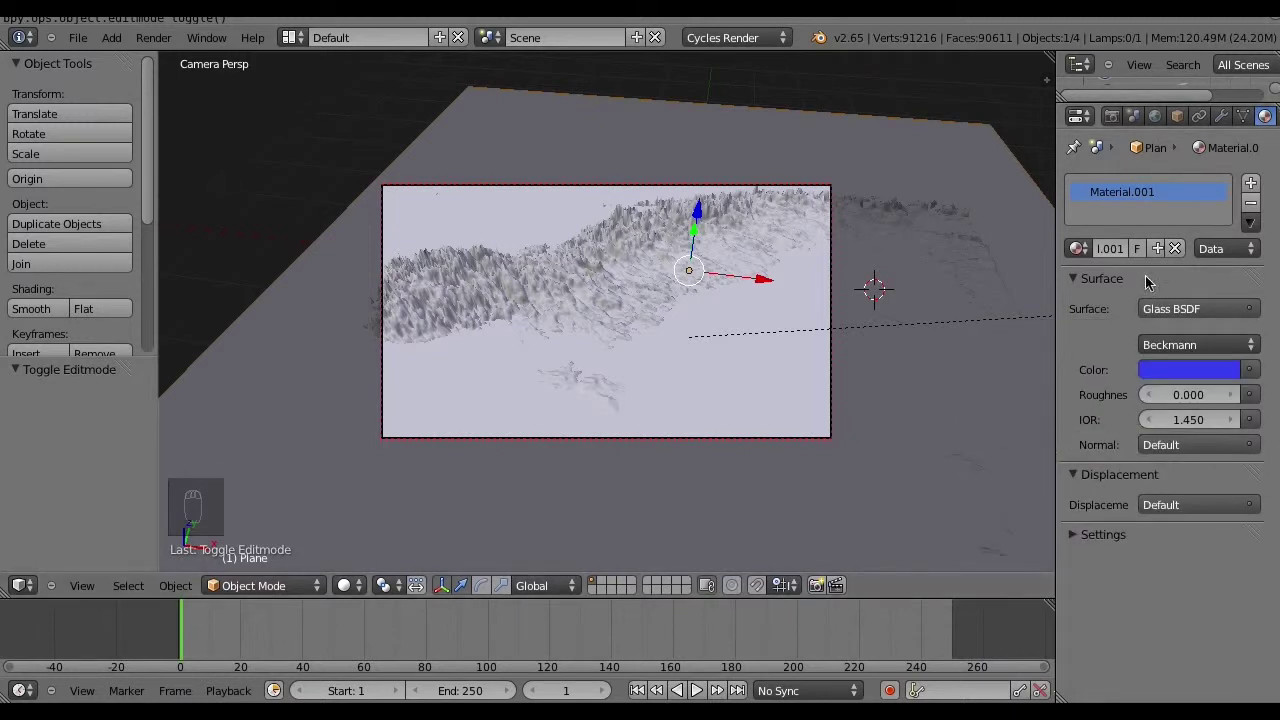
click(1116, 118)
click(1103, 208)
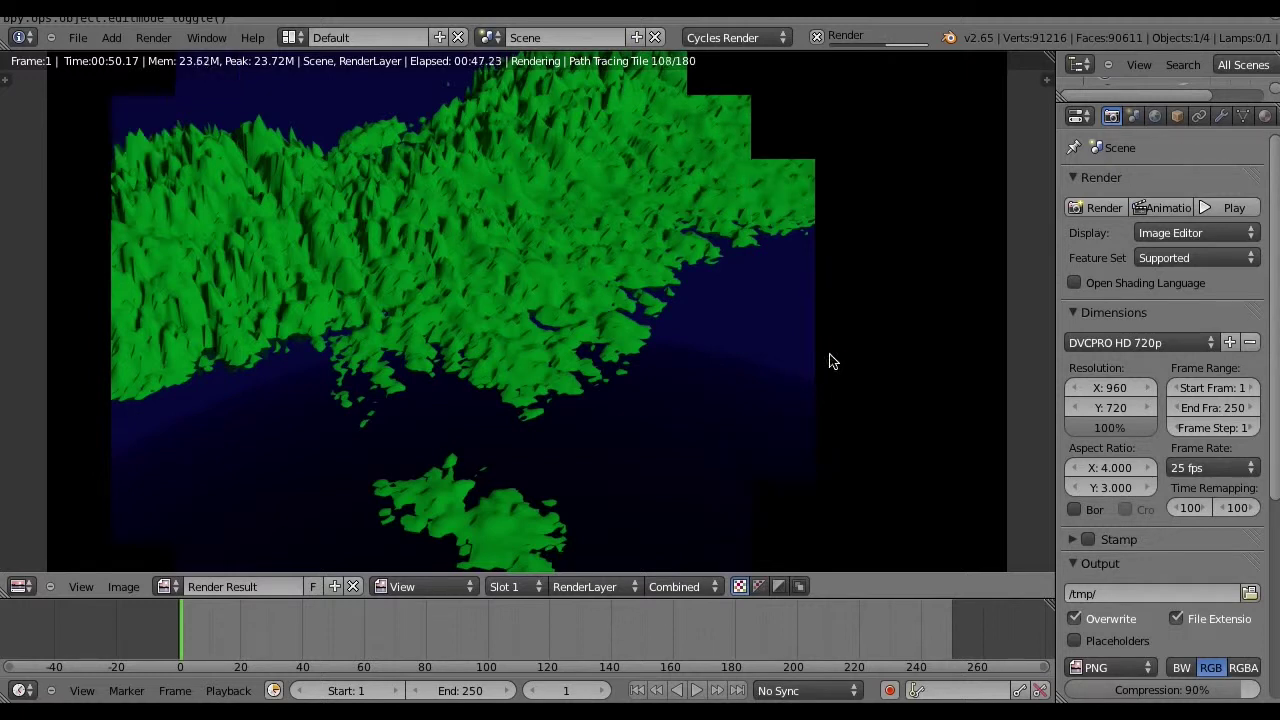
Cancel the unfinished Cycles render and return to the 3D camera view
key(Escape)
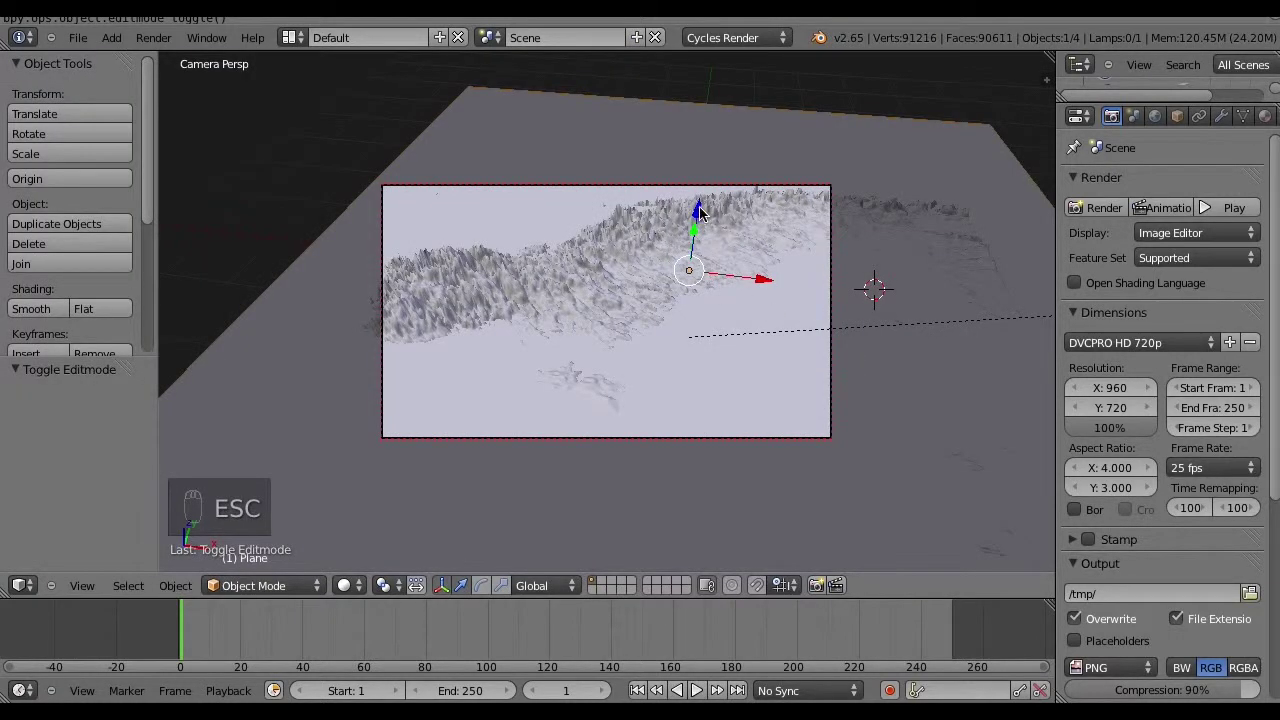
Lower the water plane slightly and keyframe it with LocRotScale at frame 1
drag(699, 212, 699, 209)
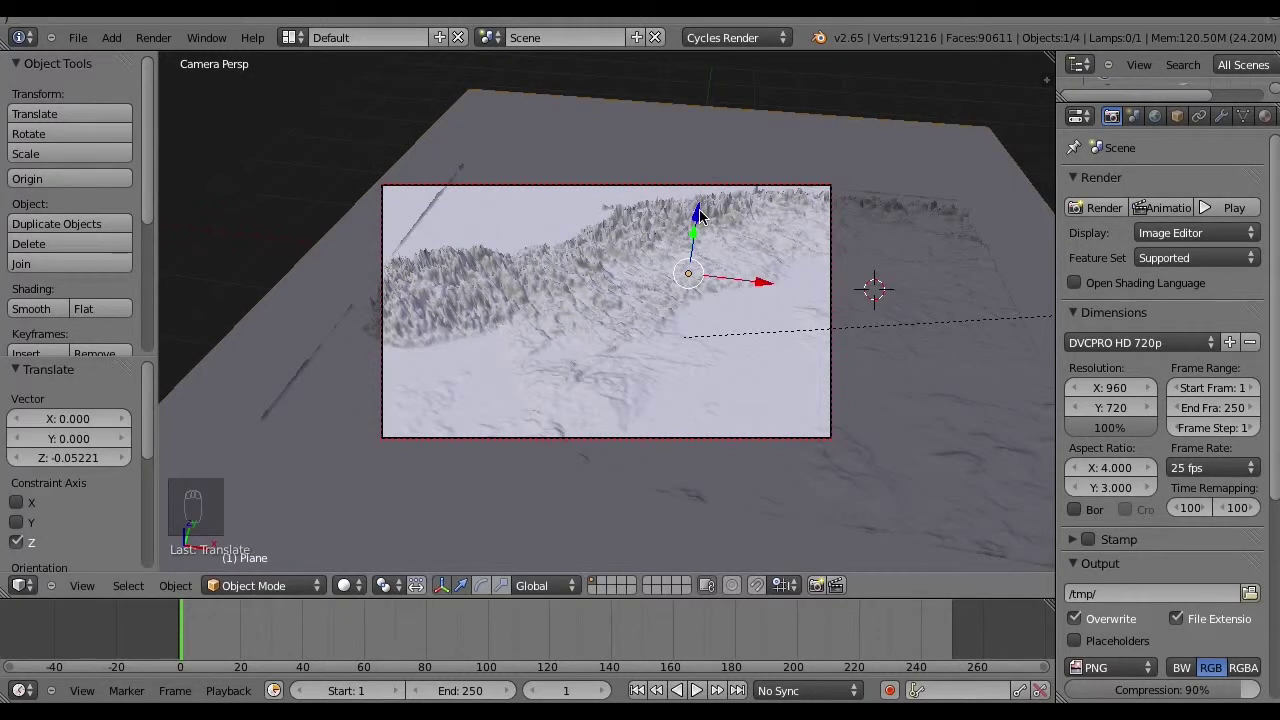
click(960, 690)
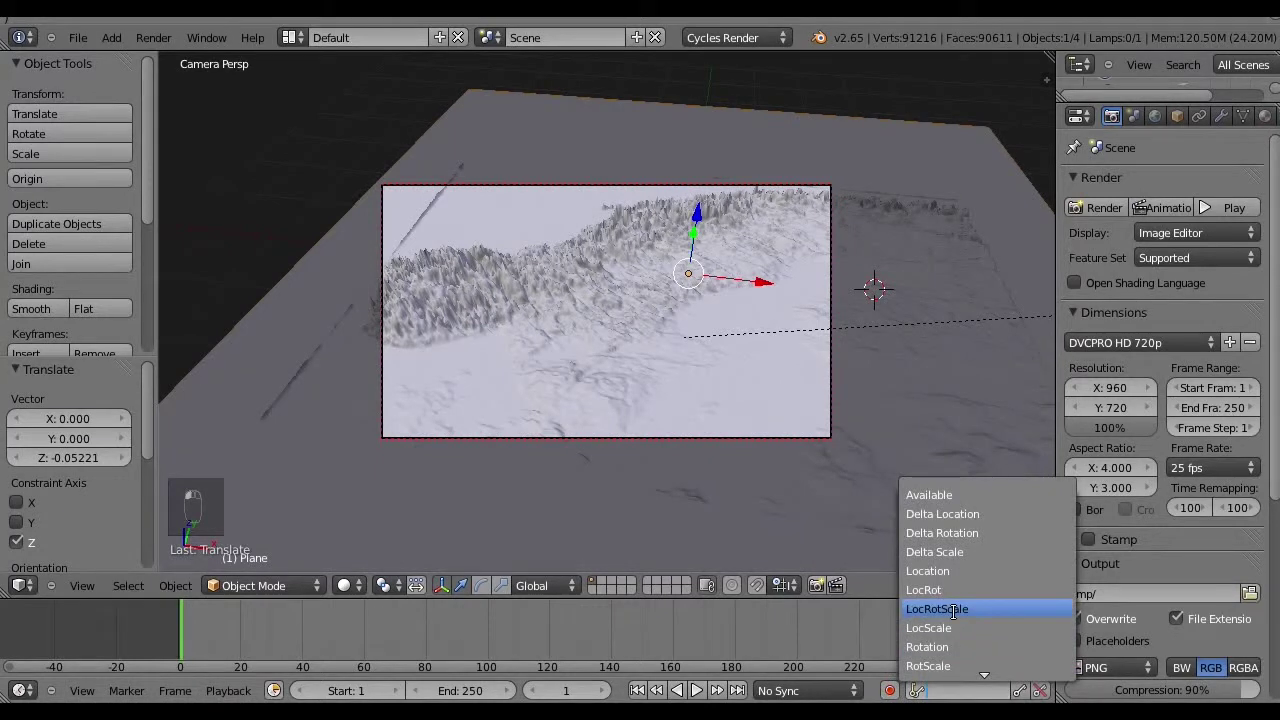
click(955, 609)
click(1020, 691)
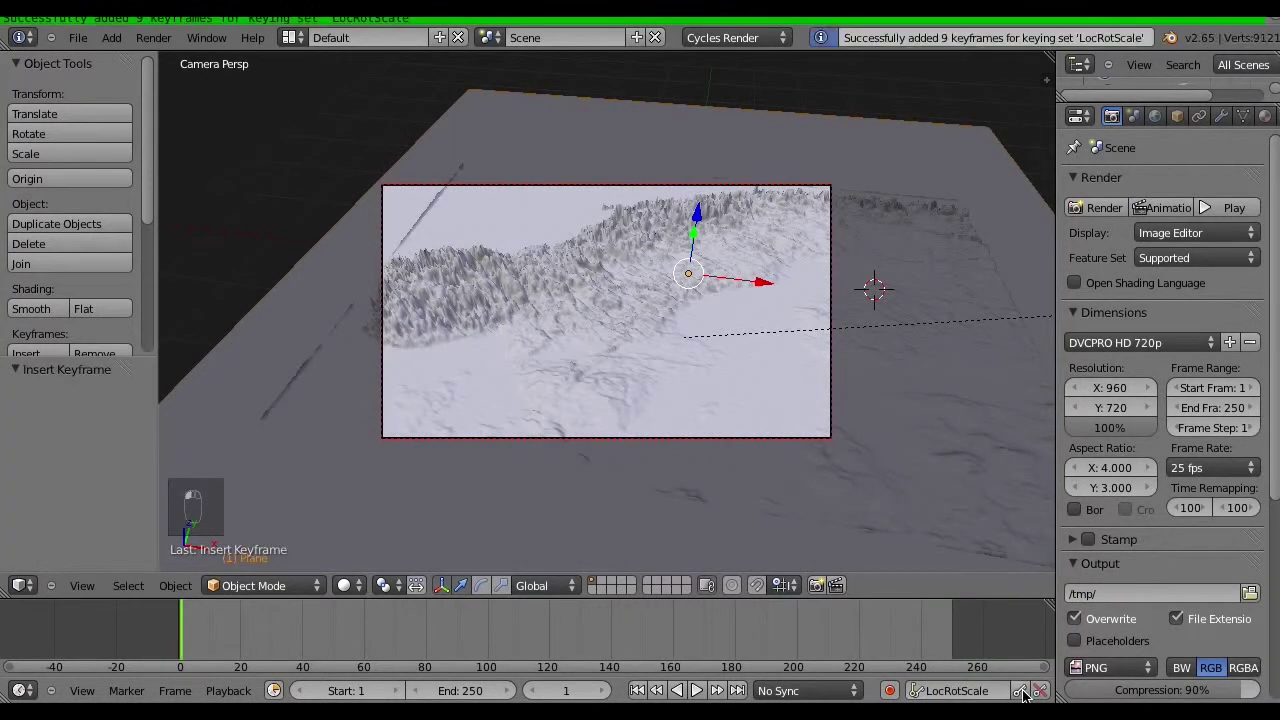
At frame 249, raise the plane 0.08671 on Z, keyframe it, then scrub back
drag(697, 640, 950, 640)
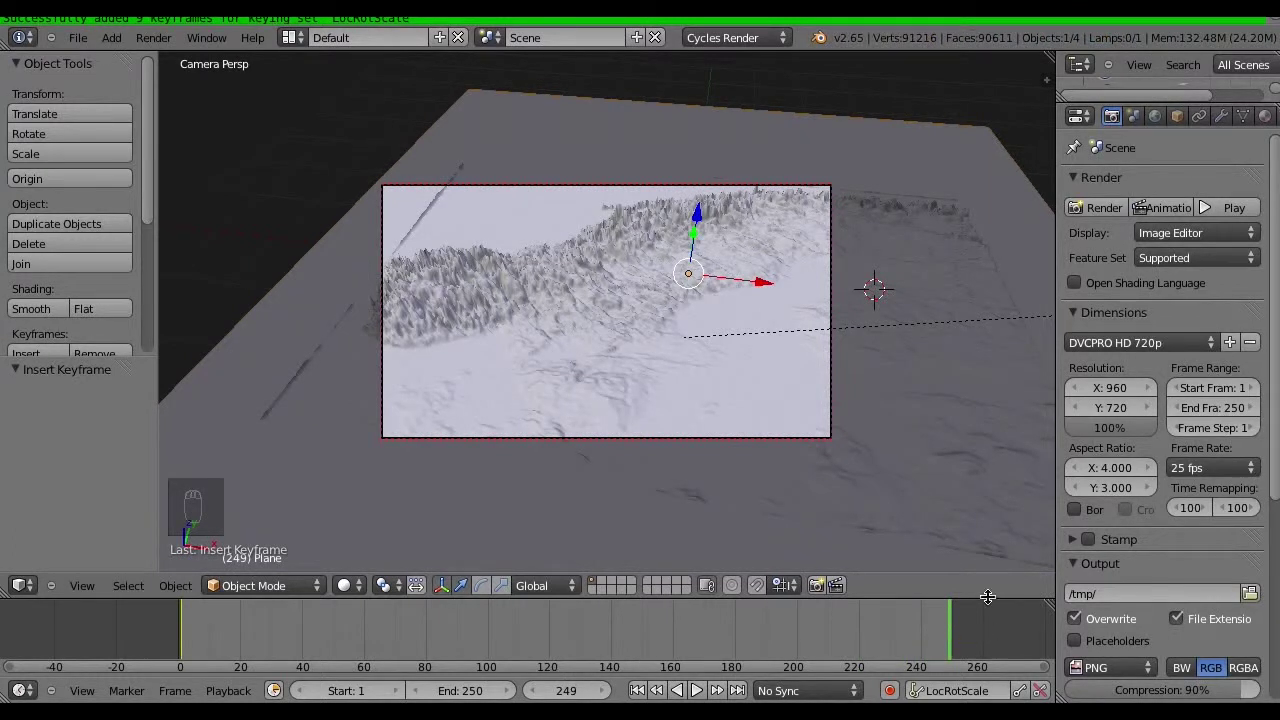
drag(698, 215, 700, 211)
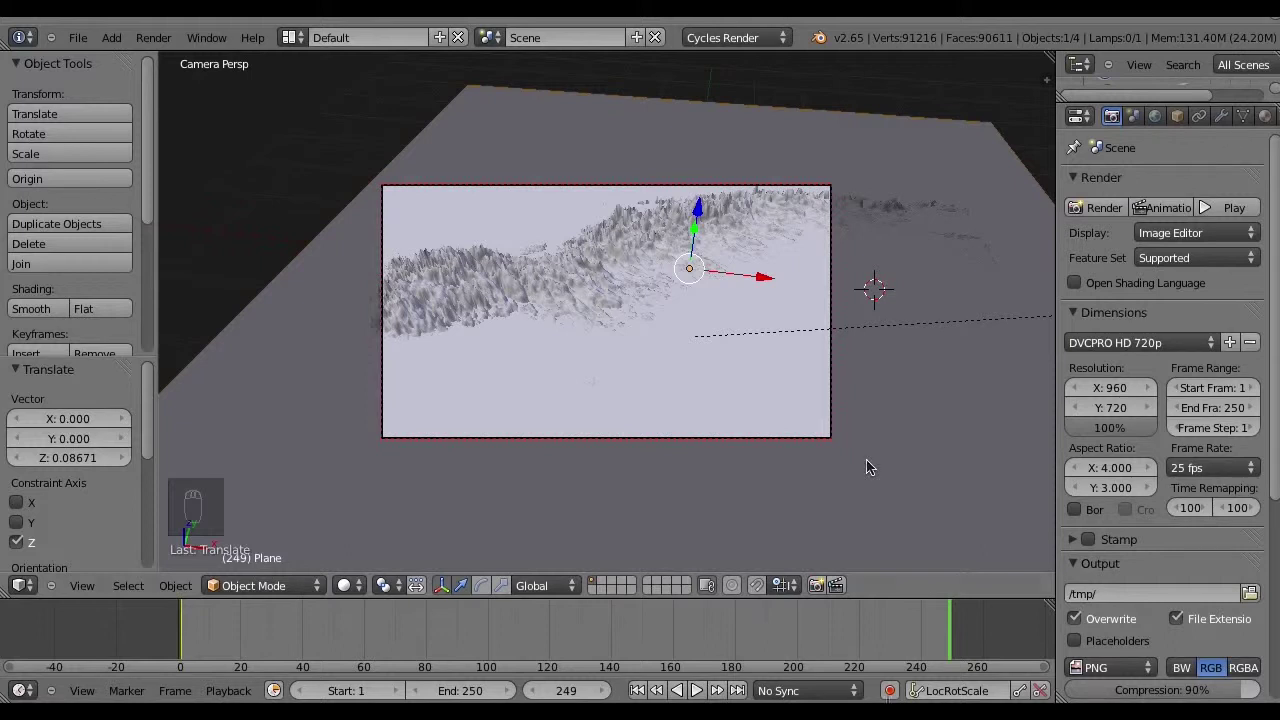
click(1019, 690)
drag(884, 636, 186, 641)
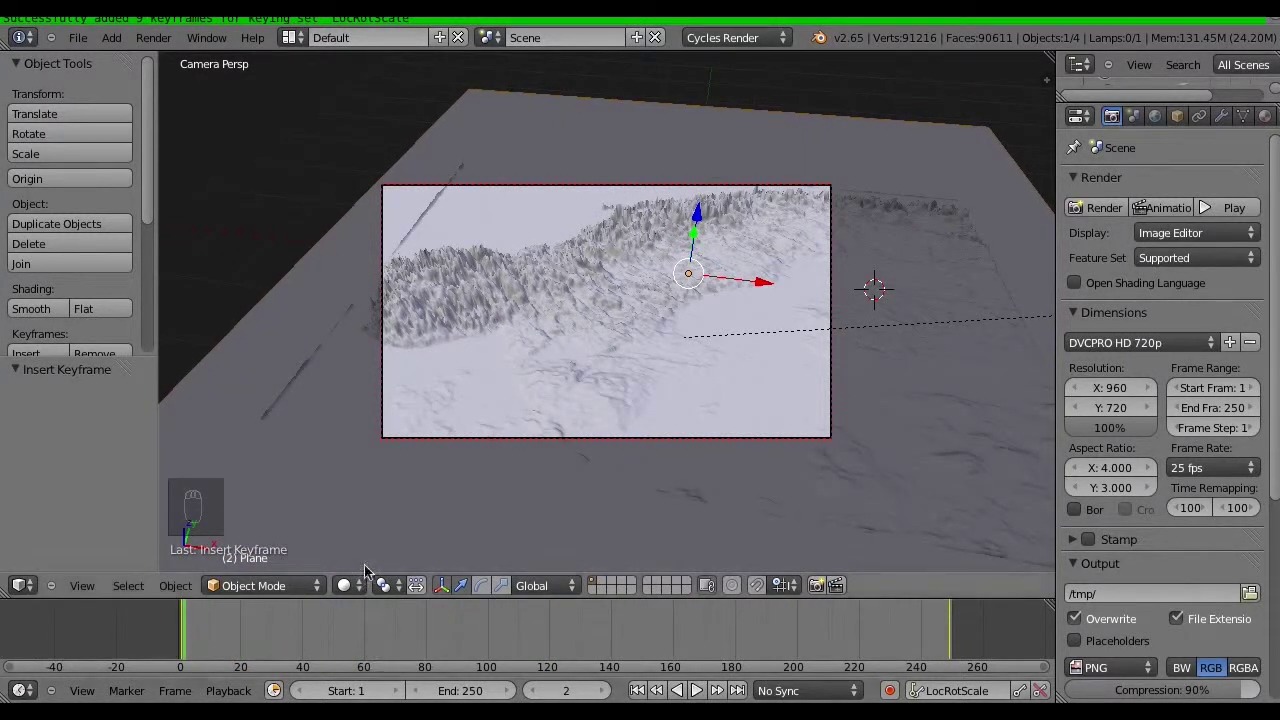